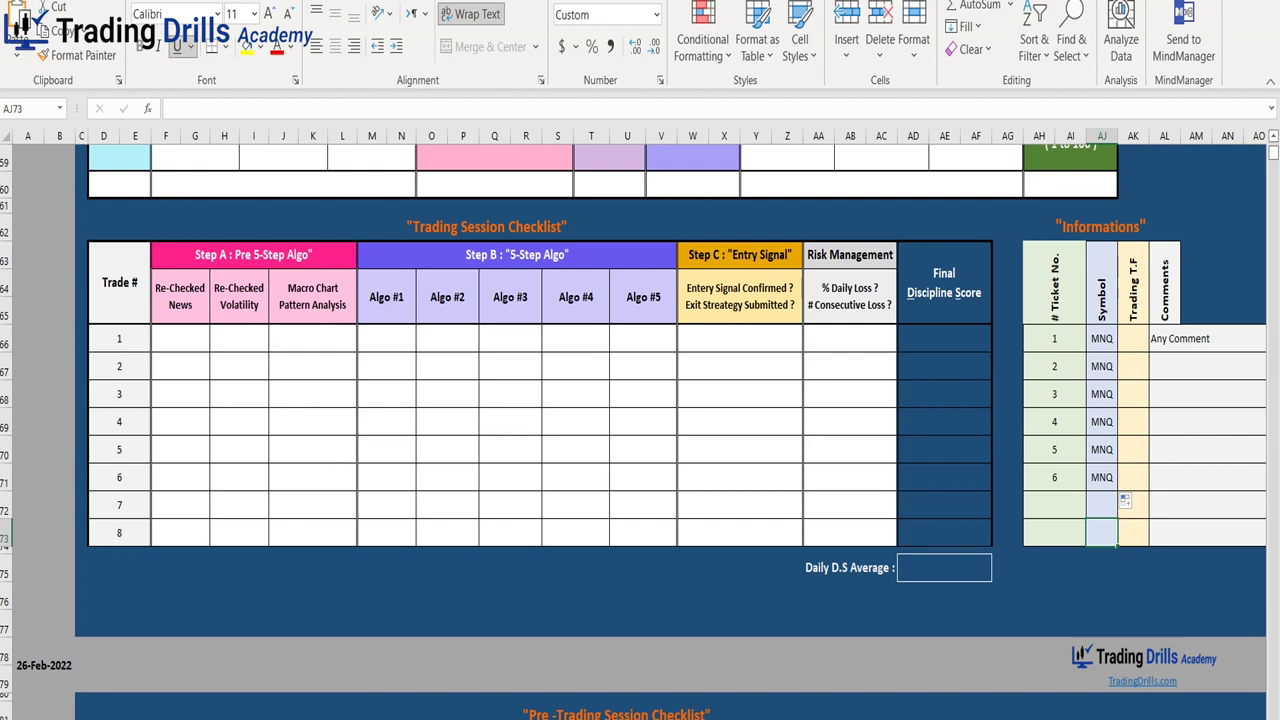
Return to the Excel checklist and set Volatility and News to YES in the 28-Feb-2022 pre-trading session section
{"action": "left_click", "coordinate": [1273, 140]}
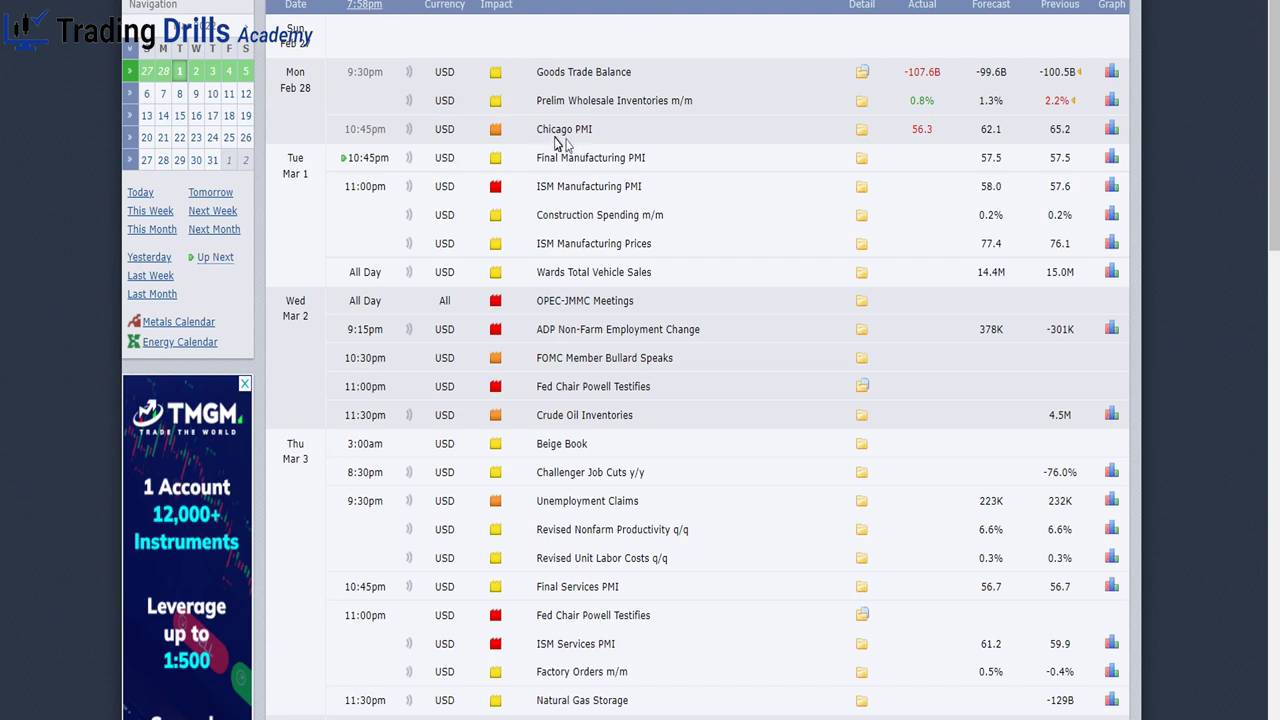
{"action": "key", "text": "alt+Left"}
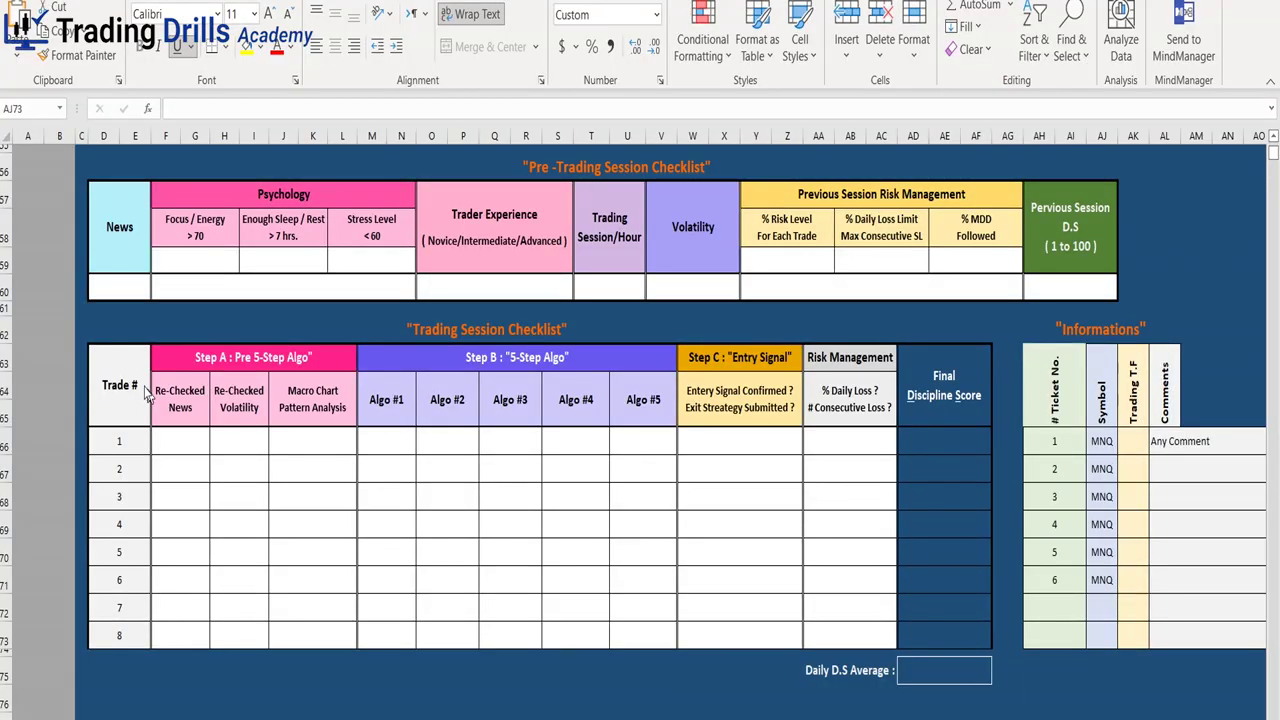
{"action": "left_click", "coordinate": [145, 289]}
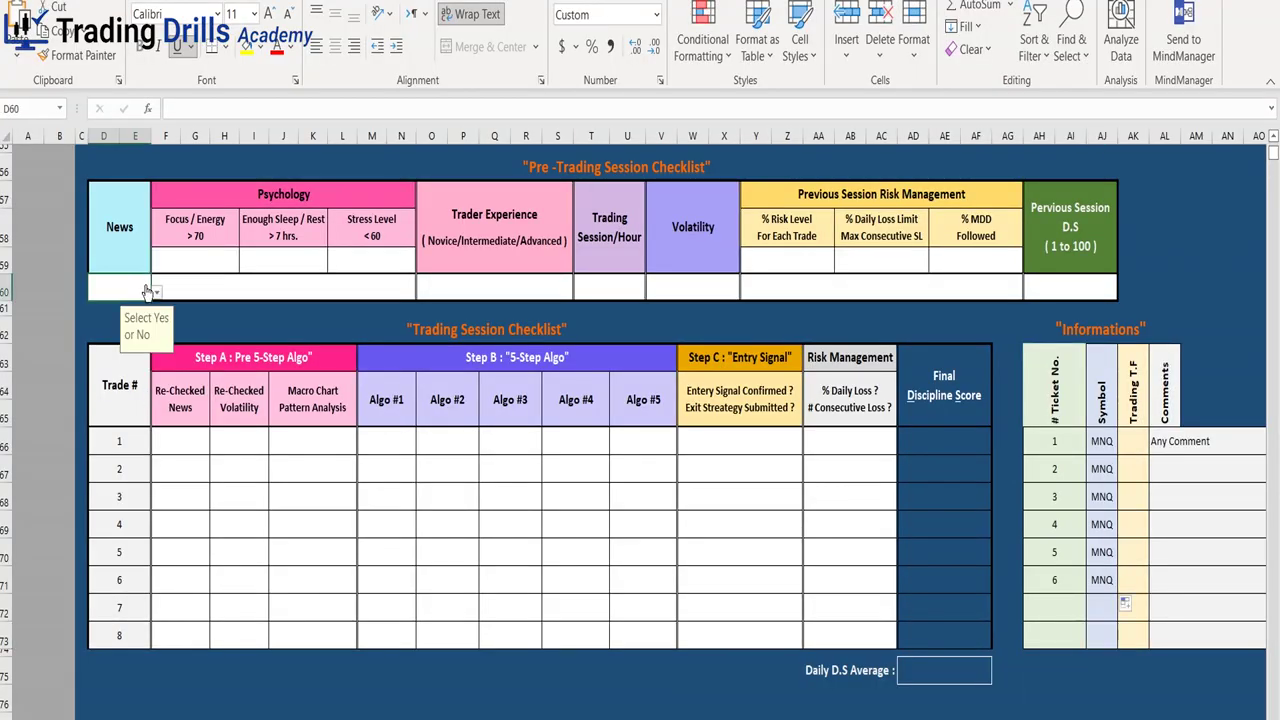
{"action": "left_click", "coordinate": [156, 292]}
{"action": "left_click", "coordinate": [148, 311]}
{"action": "left_click", "coordinate": [688, 287]}
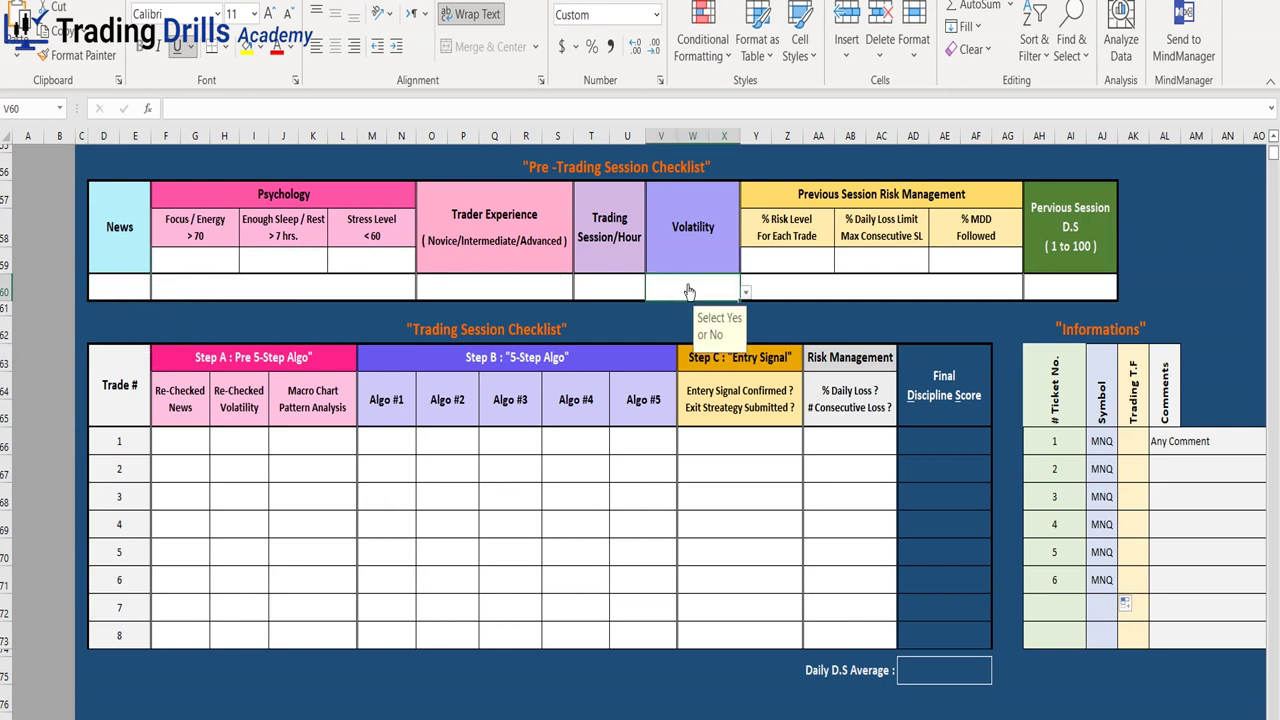
{"action": "left_click", "coordinate": [744, 293]}
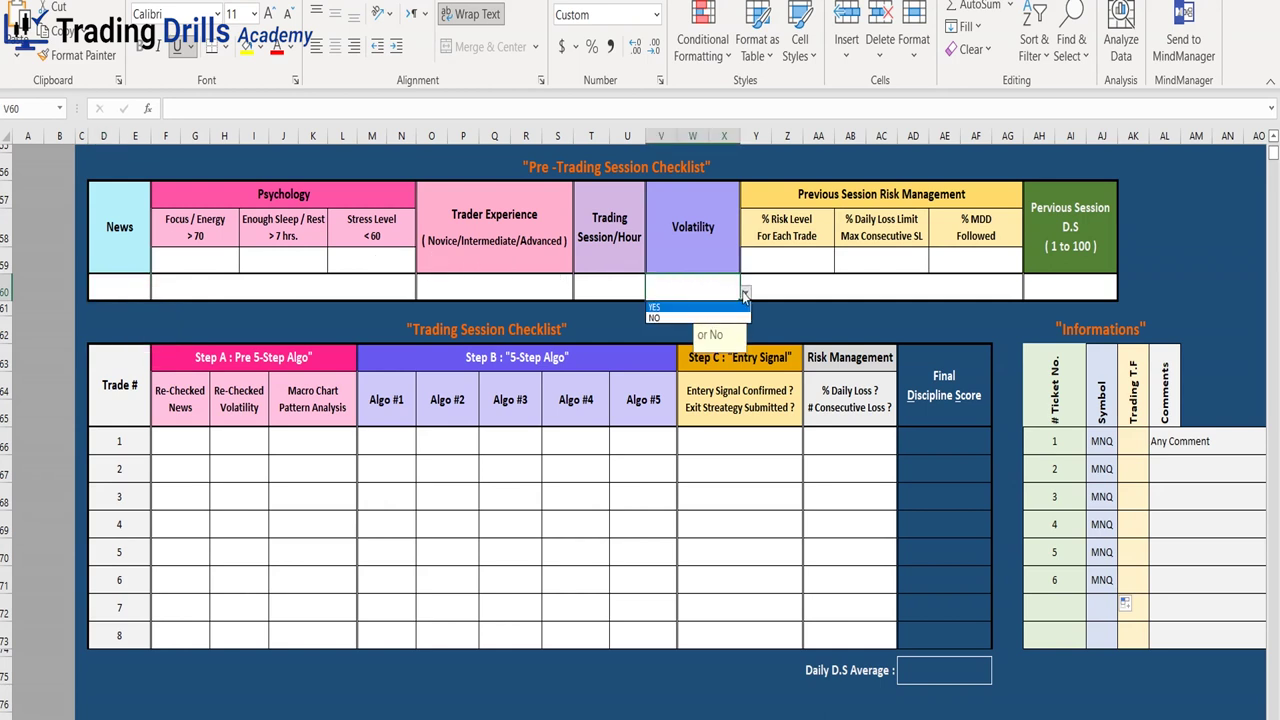
{"action": "left_click", "coordinate": [688, 309]}
{"action": "left_click", "coordinate": [152, 291]}
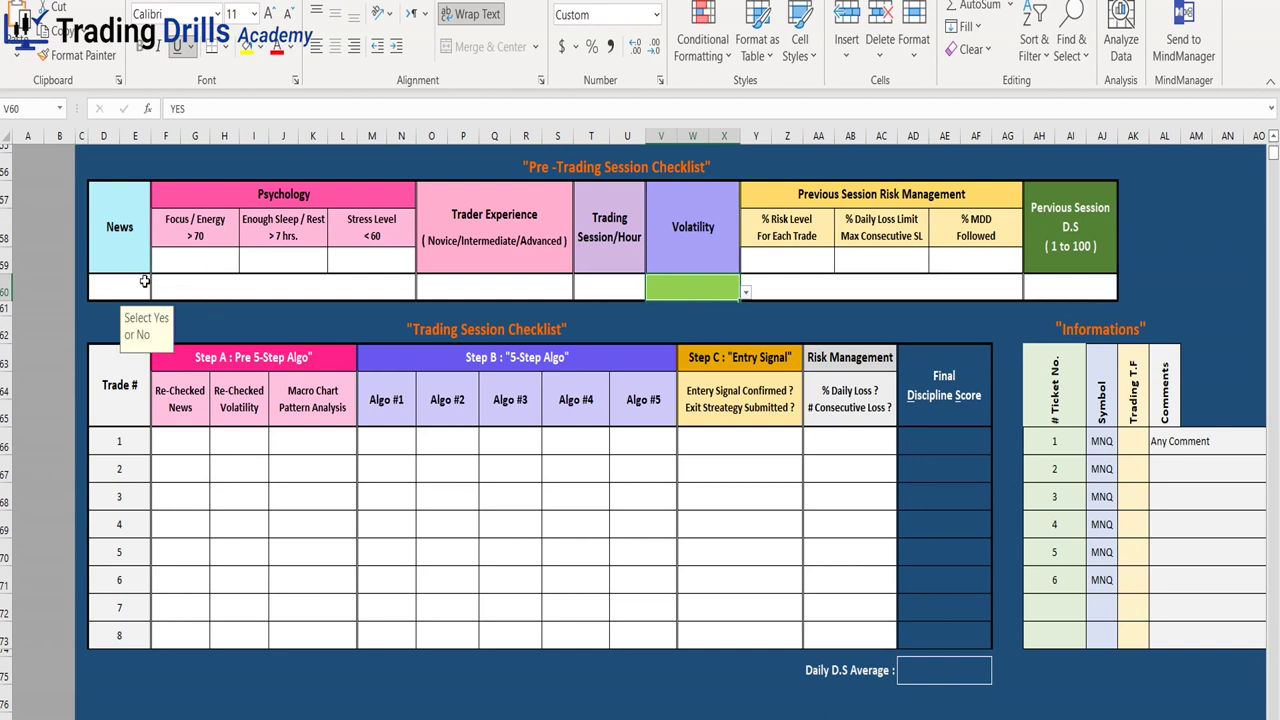
{"action": "left_click", "coordinate": [155, 292]}
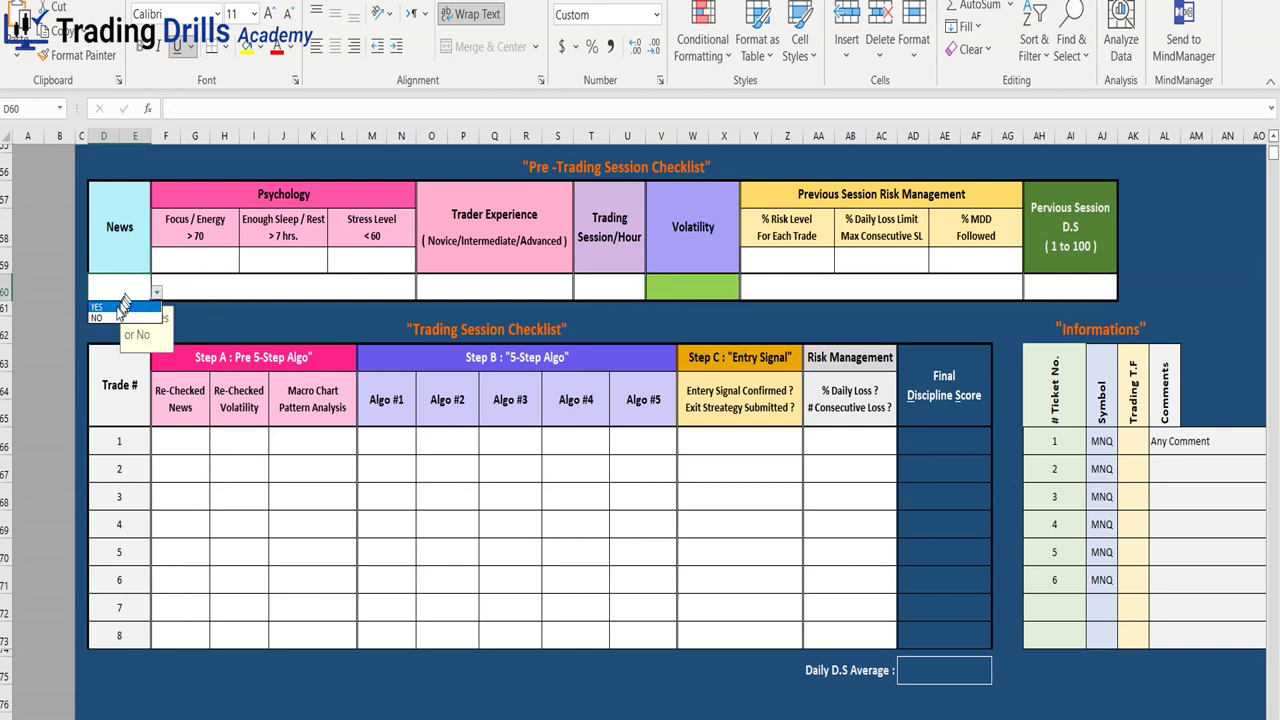
{"action": "left_click", "coordinate": [123, 306]}
Set Focus / Energy to YES under Psychology and copy that answer to Enough Sleep / Rest and Stress Level
{"action": "left_click", "coordinate": [199, 265]}
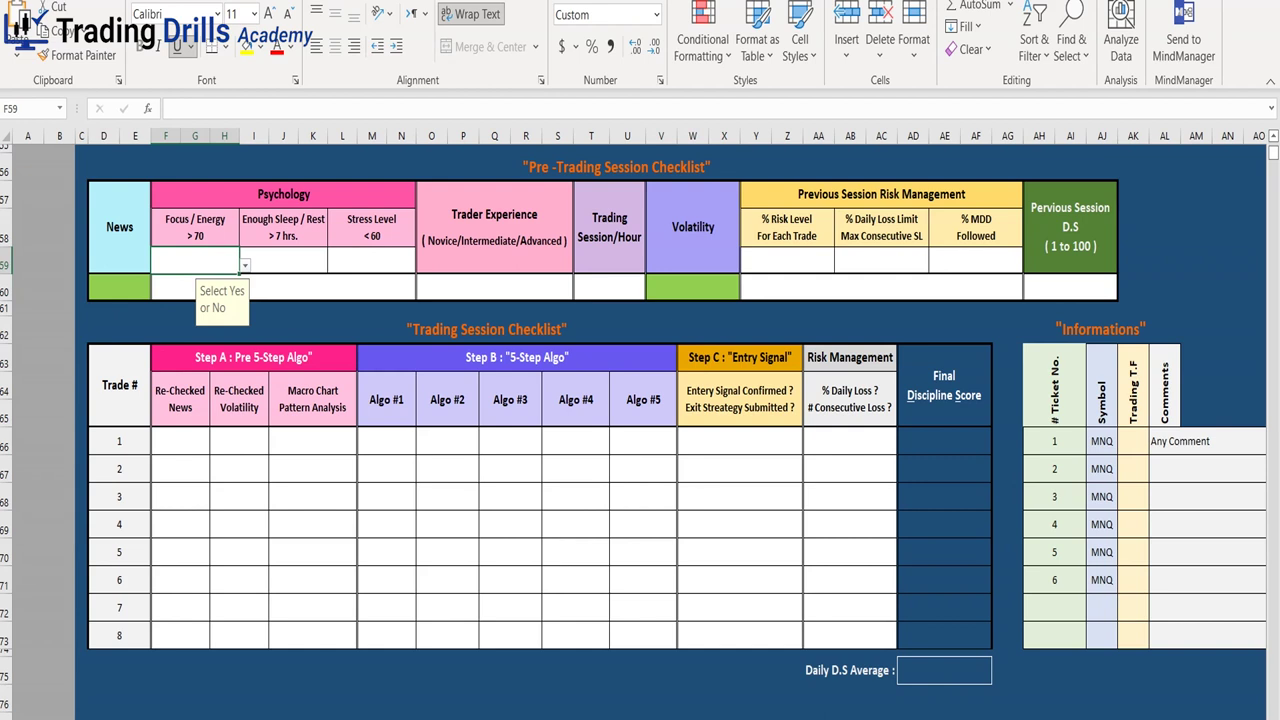
{"action": "left_click", "coordinate": [244, 265]}
{"action": "left_click", "coordinate": [196, 283]}
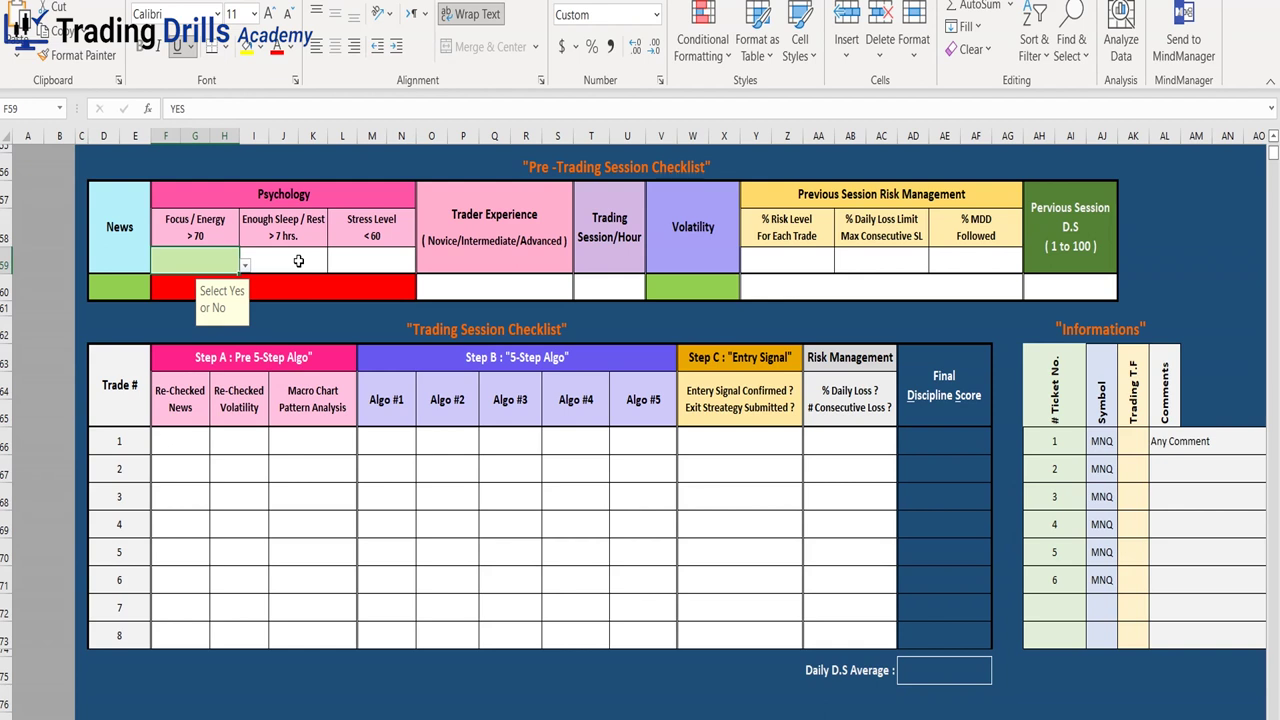
{"action": "left_click", "coordinate": [318, 262]}
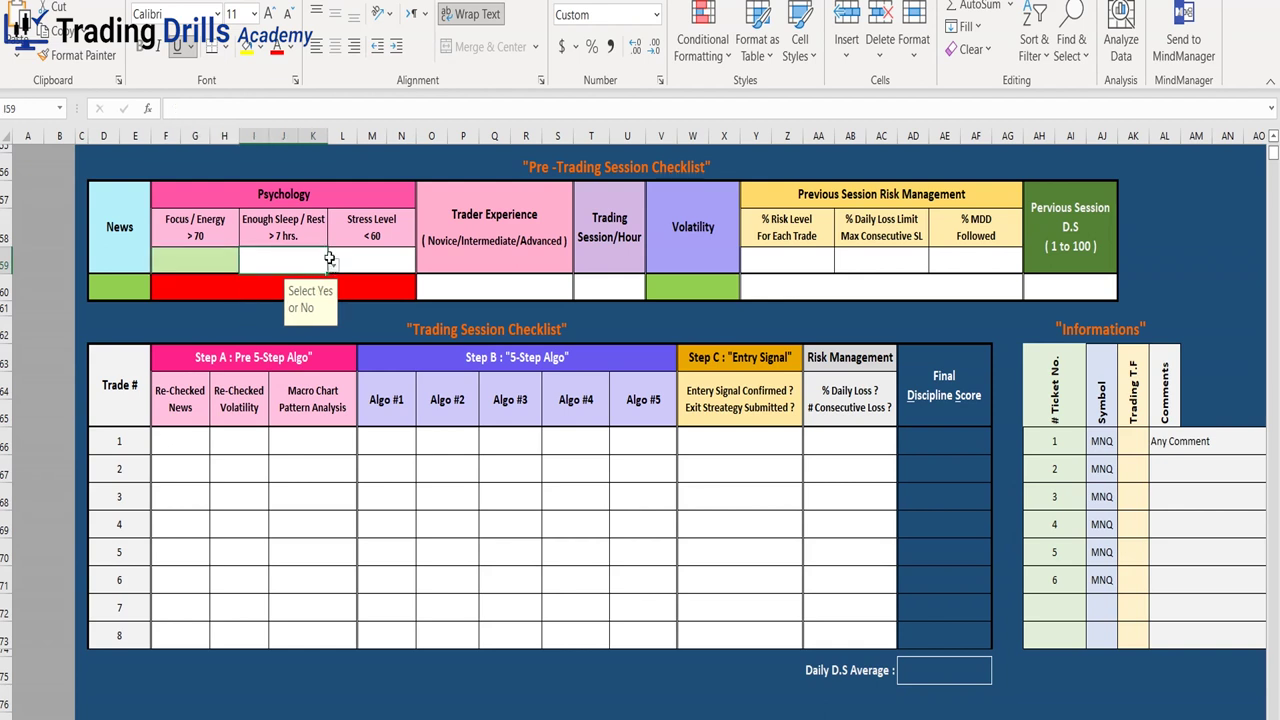
{"action": "left_click", "coordinate": [218, 261]}
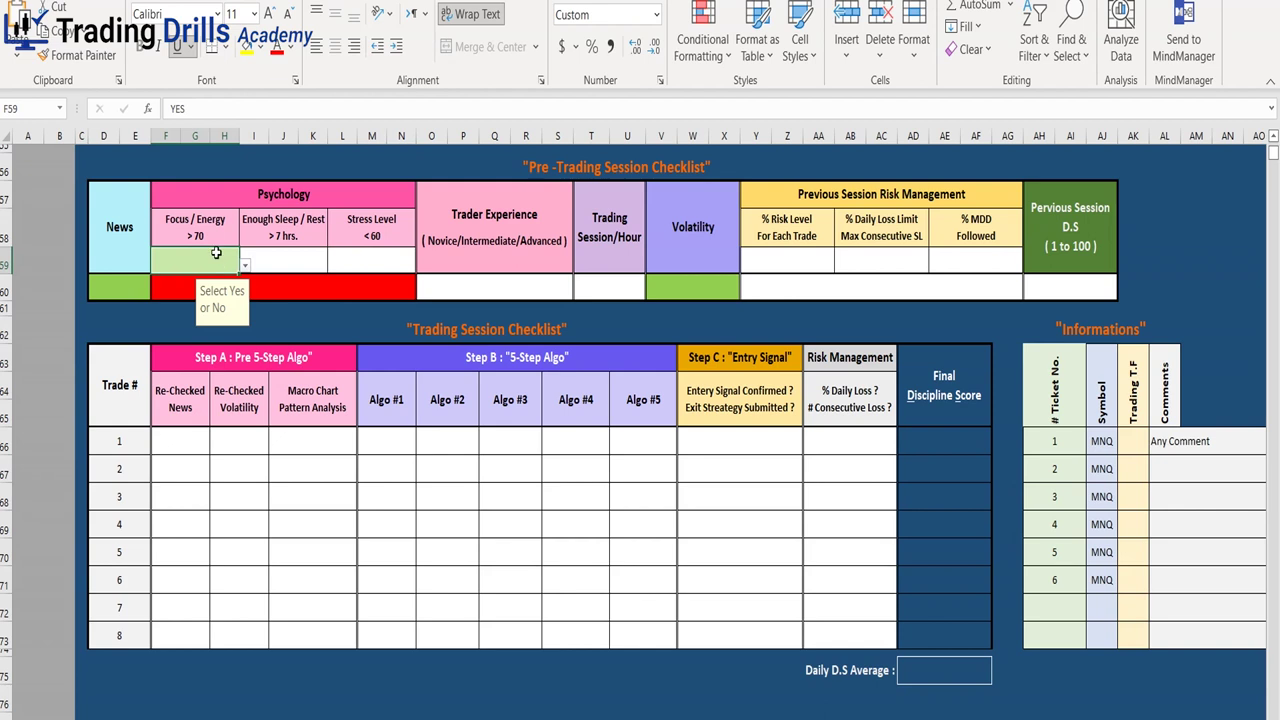
{"action": "key", "text": "ctrl+c"}
{"action": "left_click", "coordinate": [273, 264]}
{"action": "key", "text": "ctrl+v"}
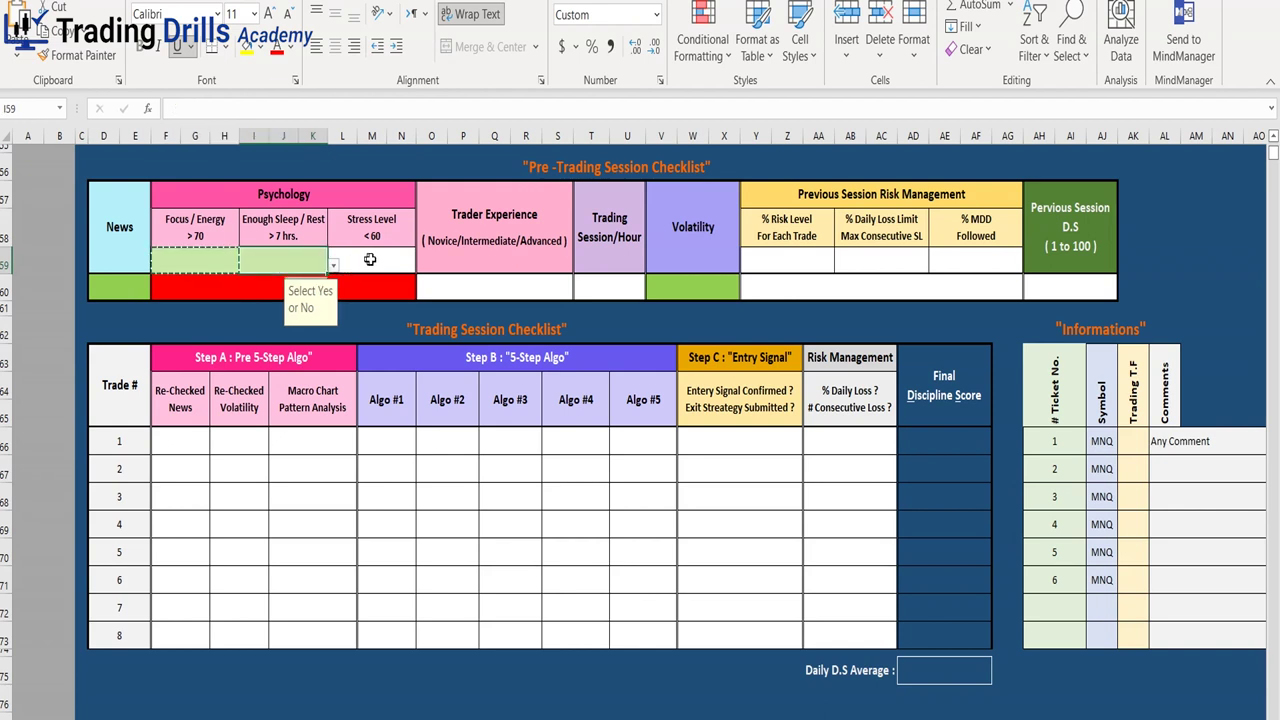
{"action": "left_click", "coordinate": [370, 259]}
{"action": "key", "text": "ctrl+v"}
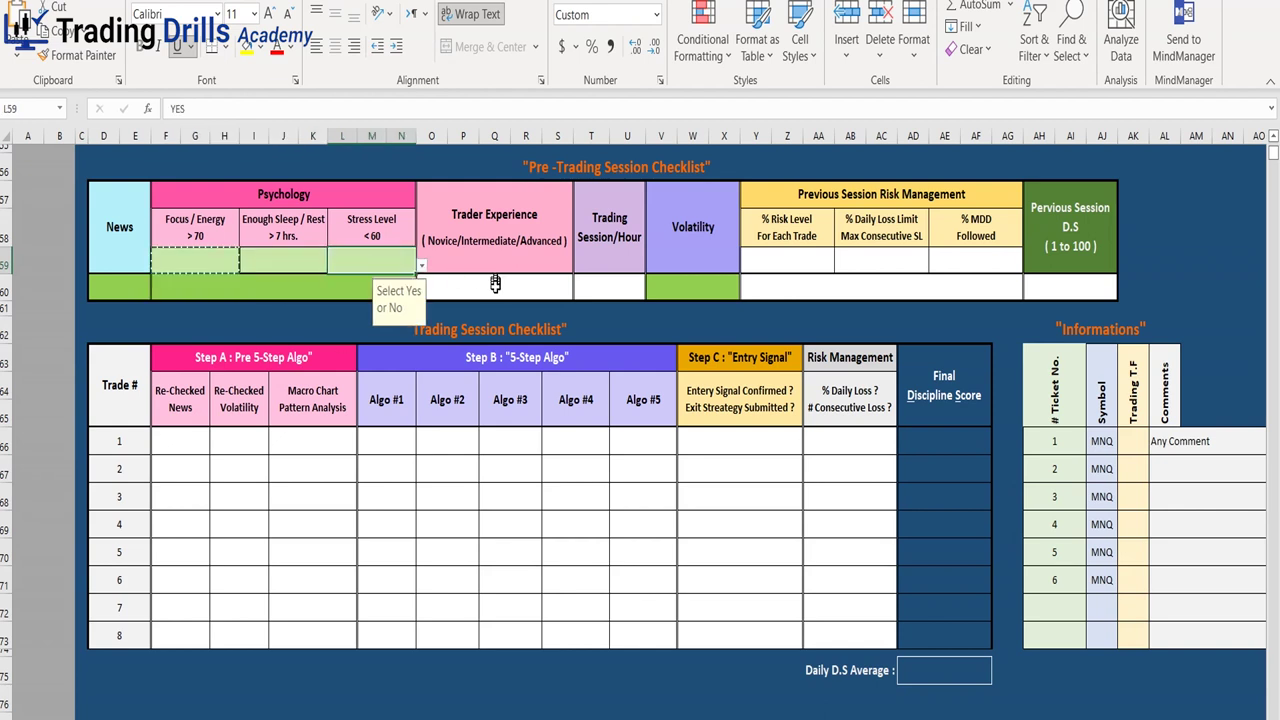
Set Trader Experience to Advanced and Trading Session/Hour to YES in the pre-trading checklist
{"action": "left_click", "coordinate": [495, 291]}
{"action": "key", "text": "ctrl+v"}
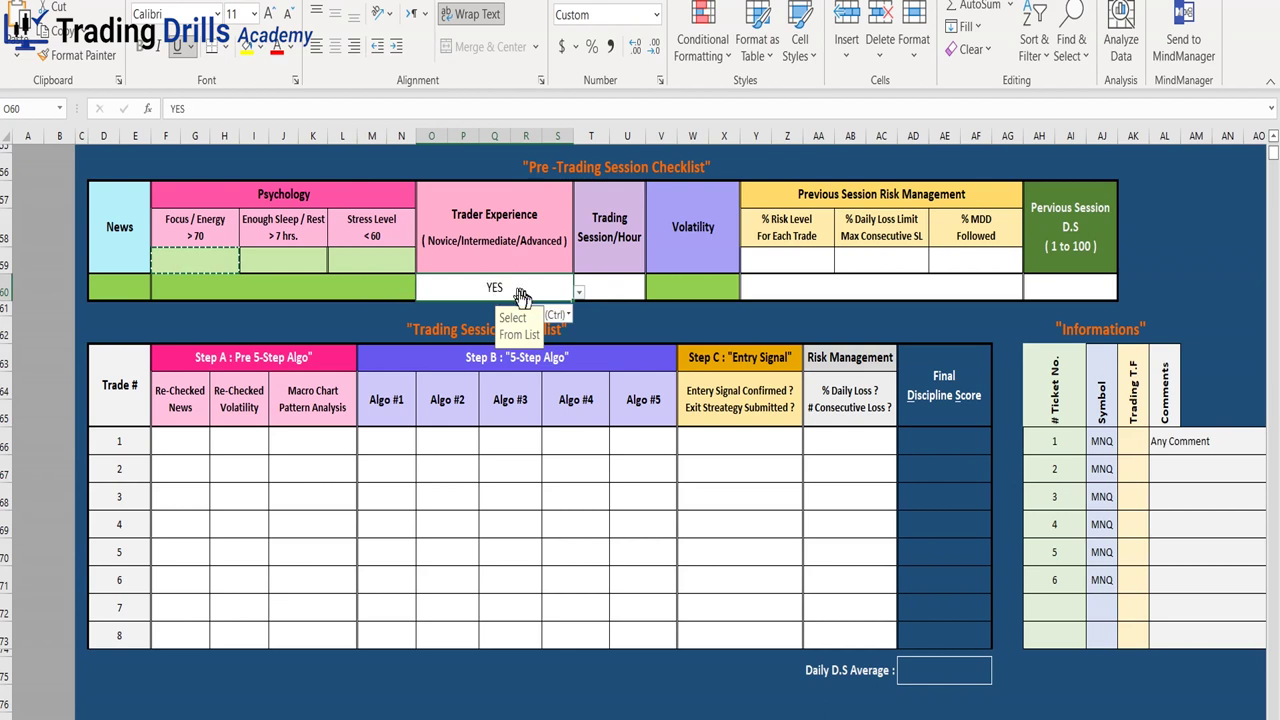
{"action": "left_click", "coordinate": [580, 293]}
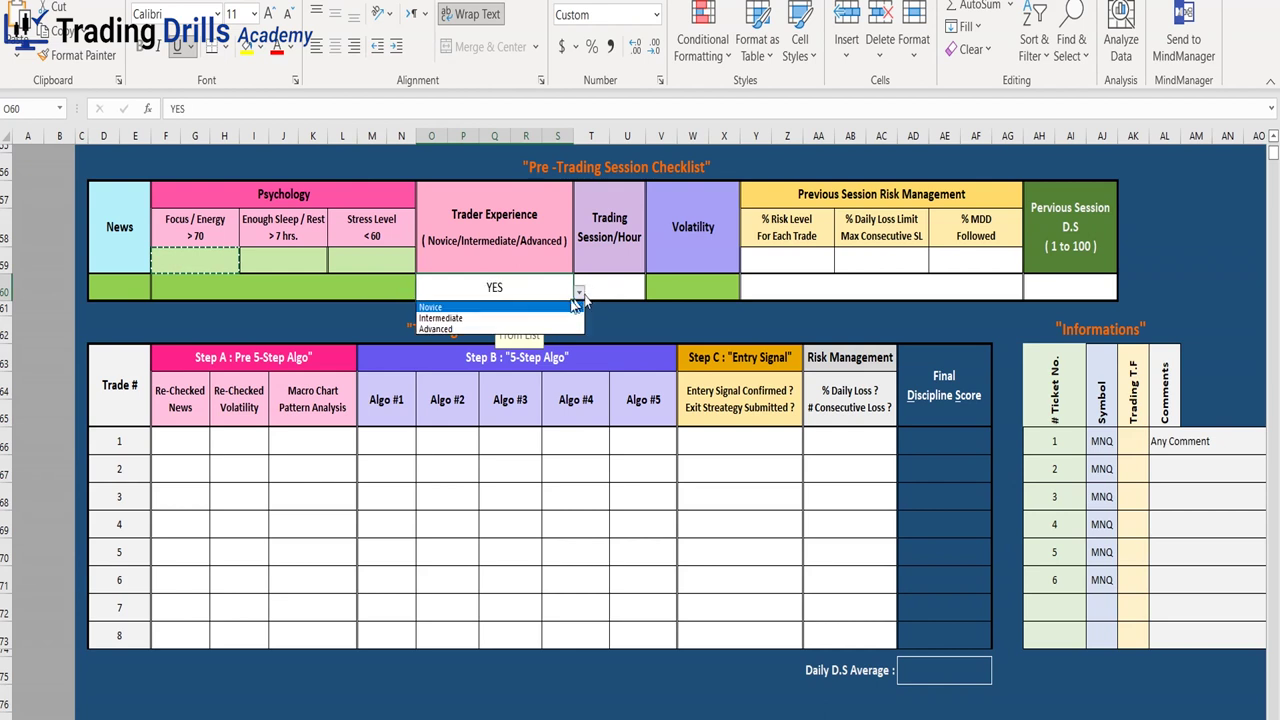
{"action": "left_click", "coordinate": [490, 329]}
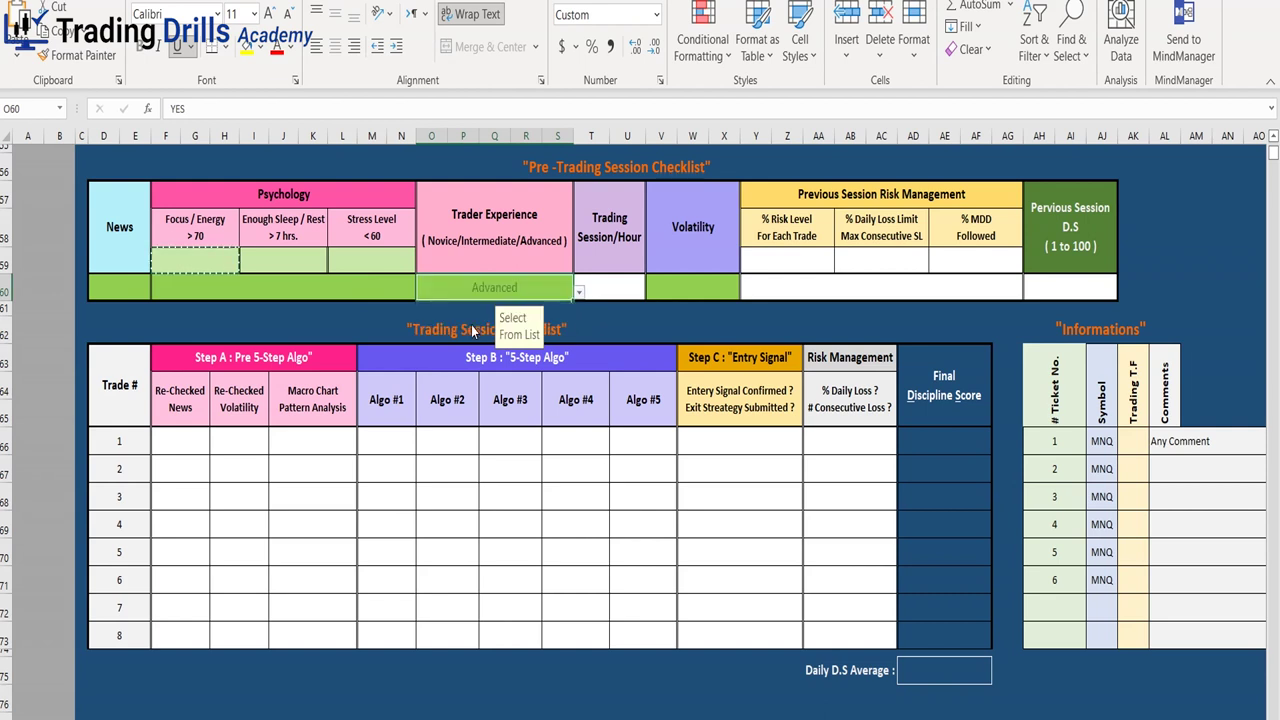
{"action": "left_click", "coordinate": [618, 286]}
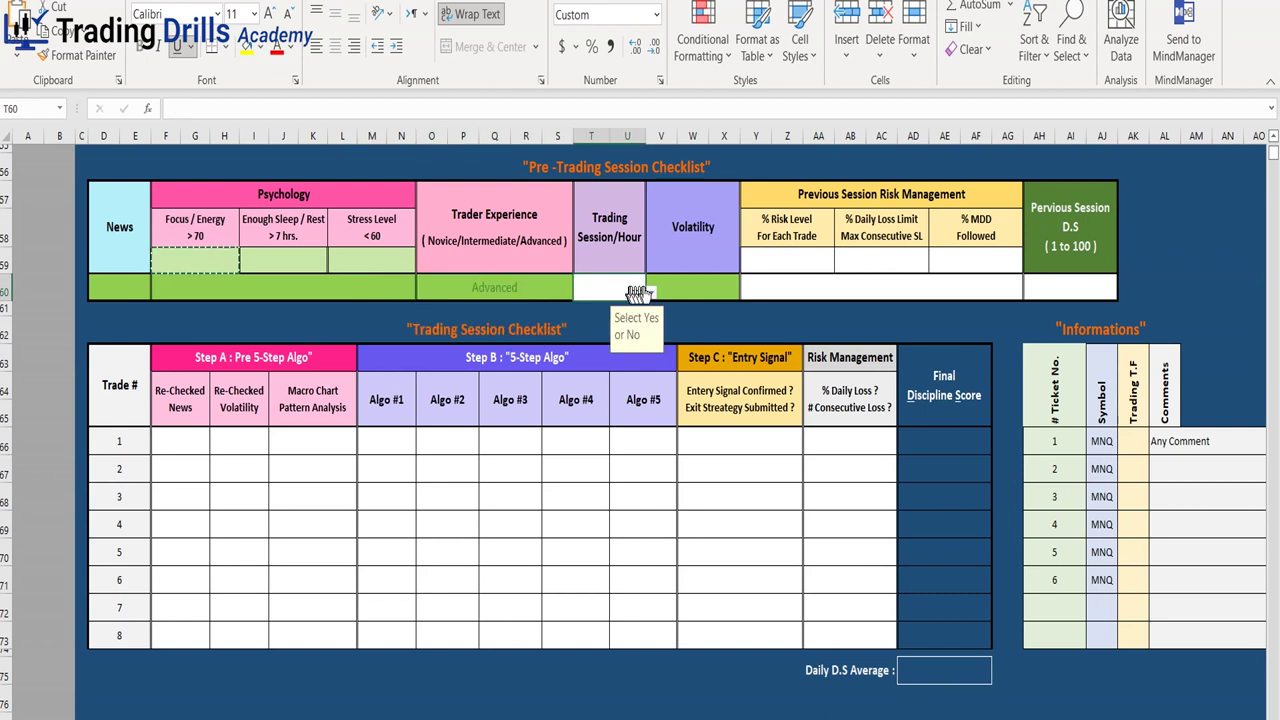
{"action": "left_click", "coordinate": [651, 292]}
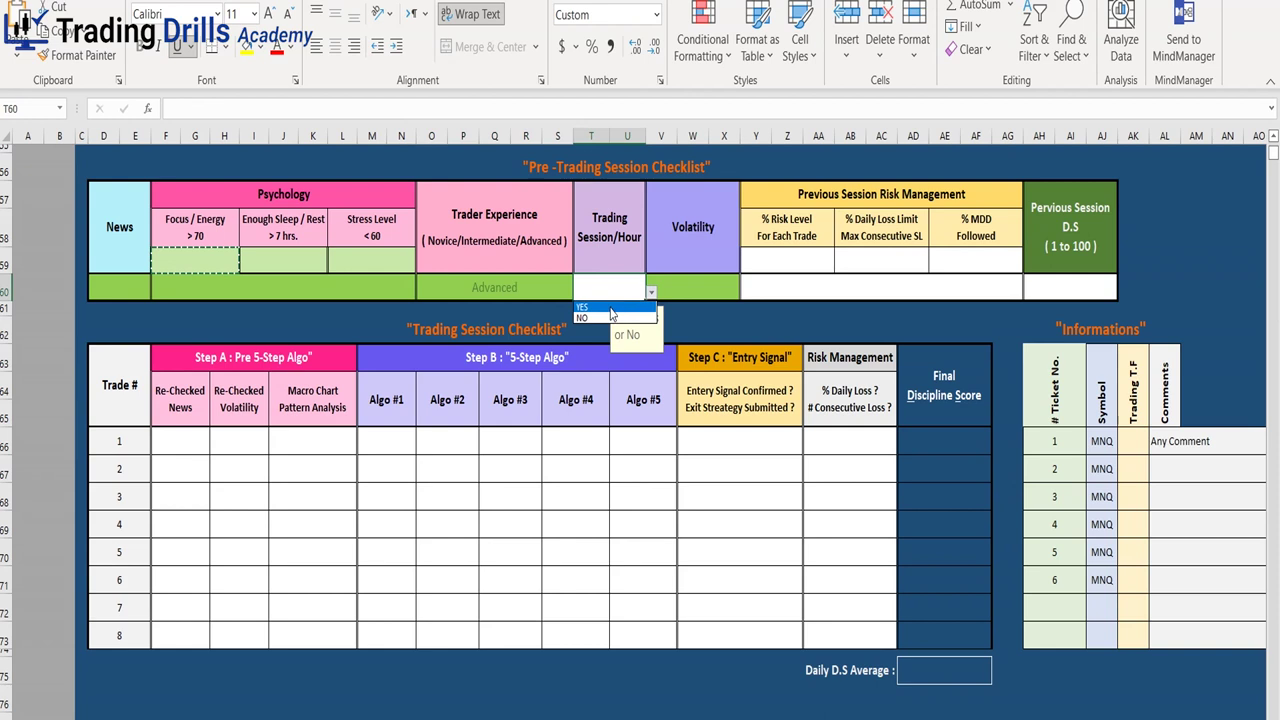
{"action": "left_click", "coordinate": [610, 310]}
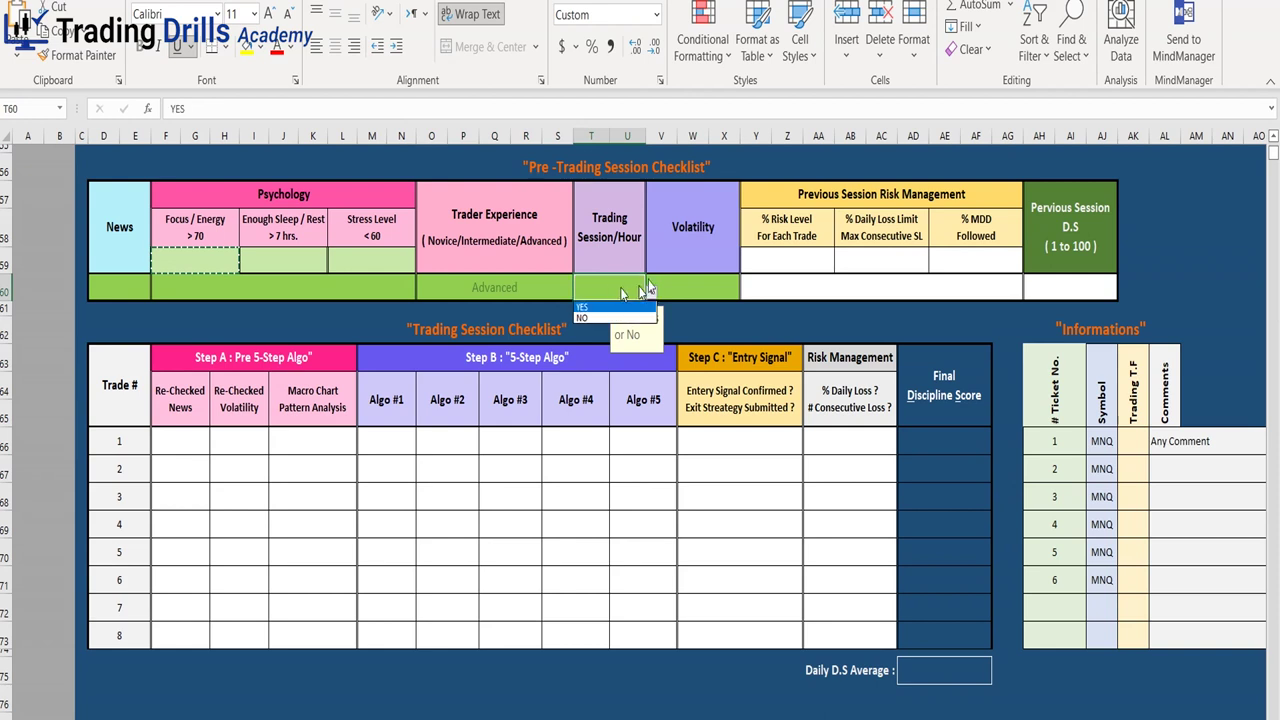
Copy the YES answer from Stress Level to % Risk Level, % Daily Loss Limit and % MDD under Previous Session Risk Management
{"action": "left_click", "coordinate": [353, 257]}
{"action": "key", "text": "ctrl+c"}
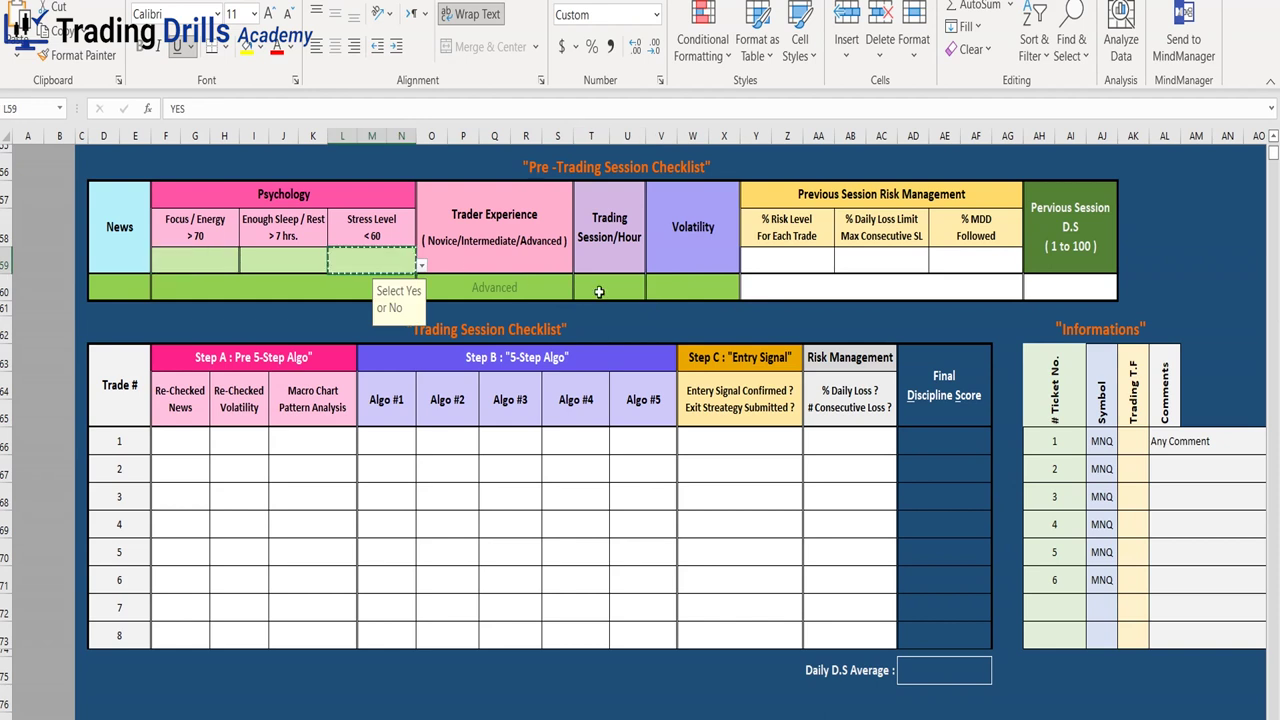
{"action": "left_click", "coordinate": [807, 260]}
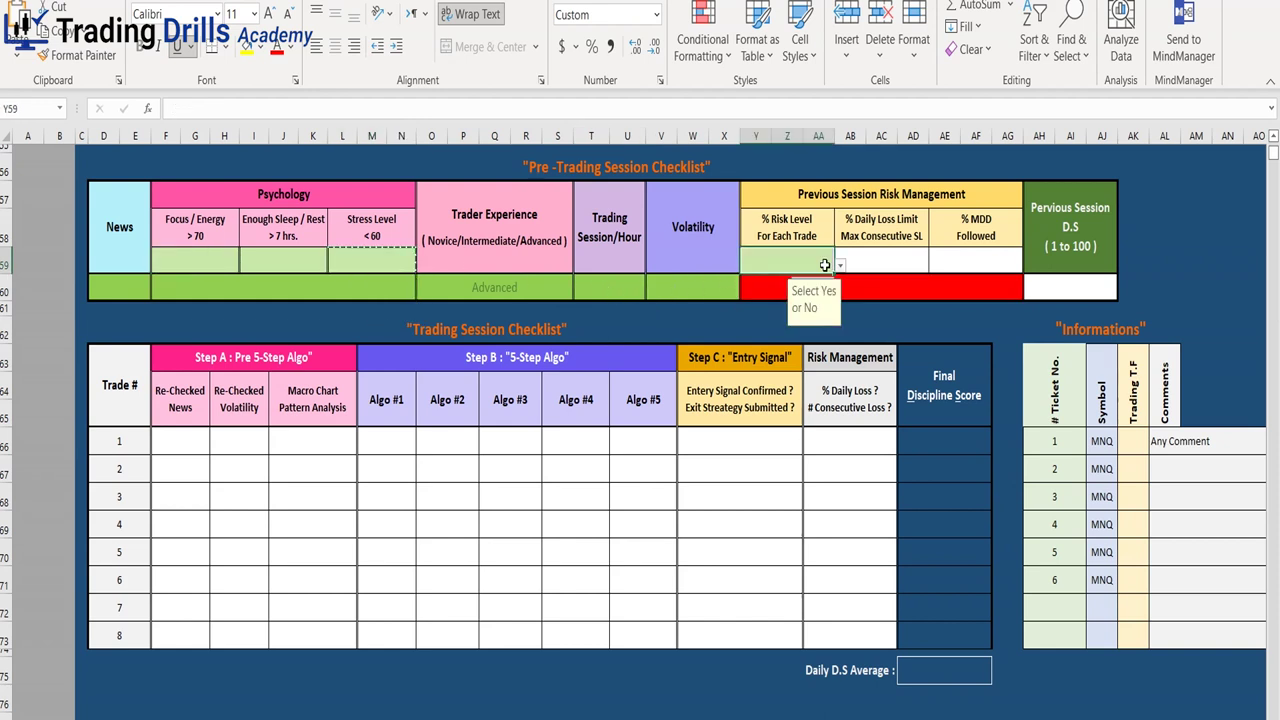
{"action": "key", "text": "ctrl+v"}
{"action": "left_click", "coordinate": [858, 270]}
{"action": "left_click", "coordinate": [870, 268]}
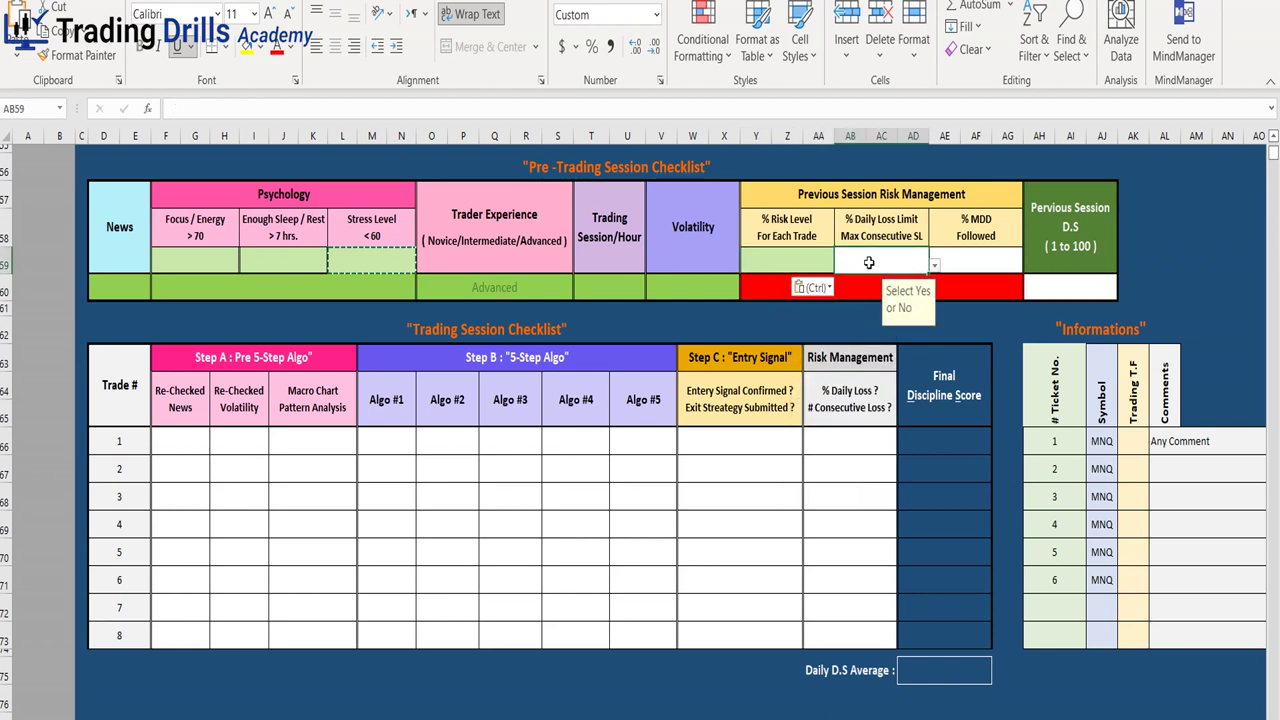
{"action": "key", "text": "ctrl+v"}
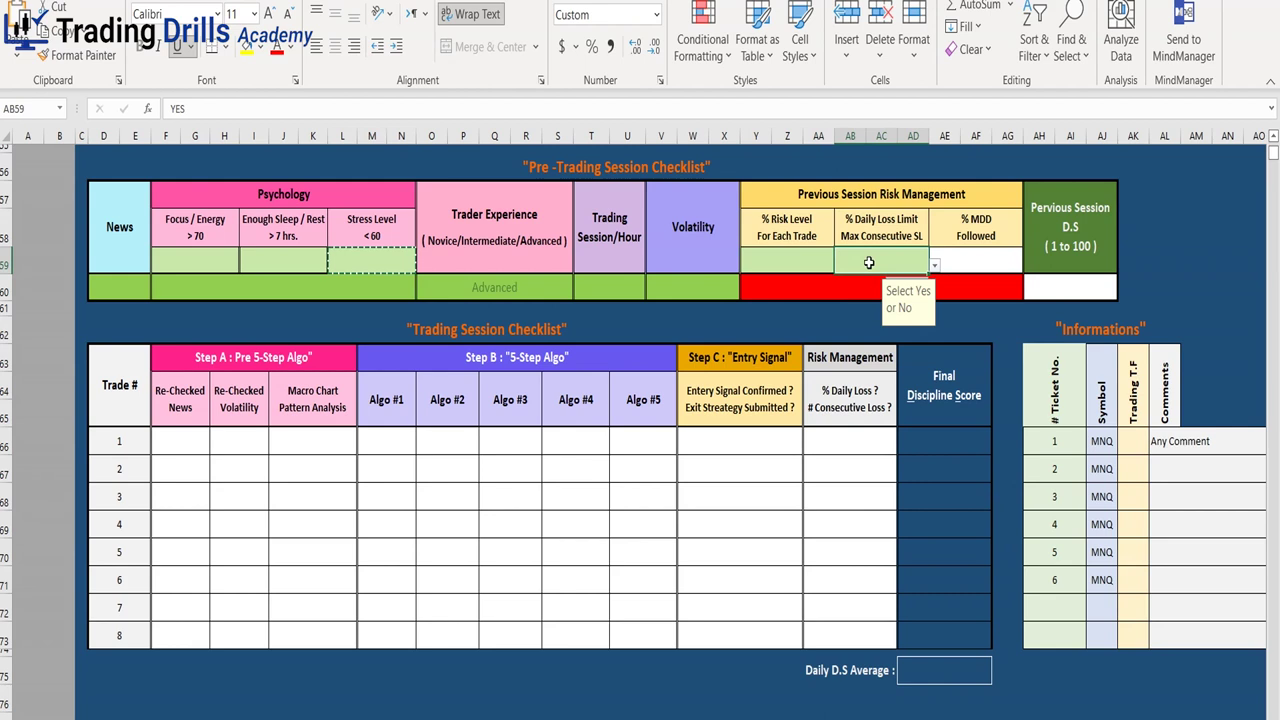
{"action": "left_click", "coordinate": [946, 270]}
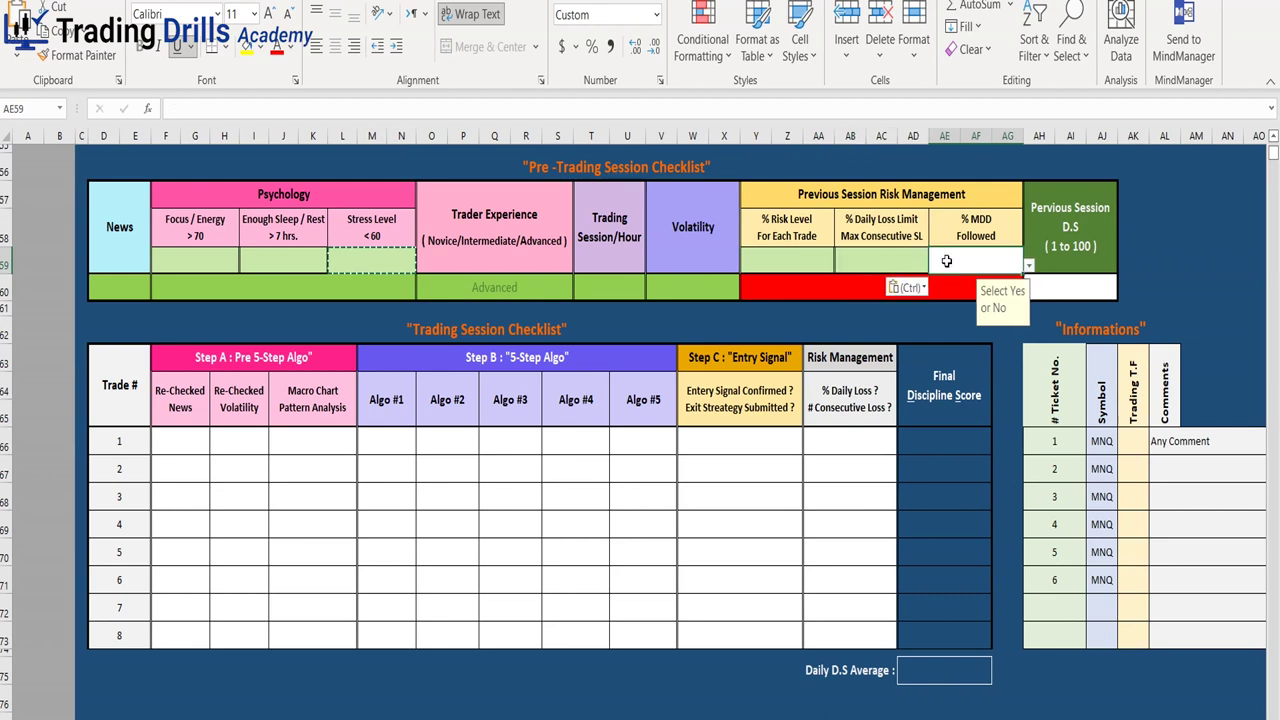
{"action": "key", "text": "ctrl+v"}
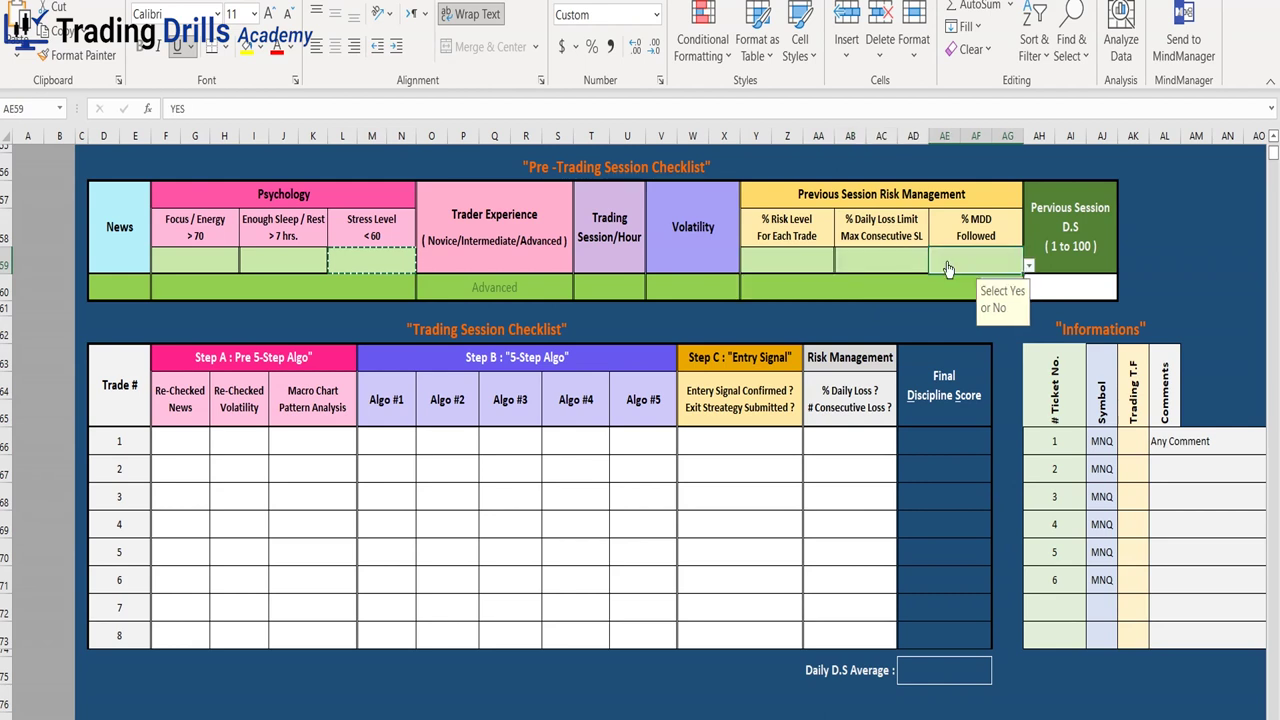
Check the preceding day's Daily D.S Average and enter 100 as the previous session's D.S in the 28-Feb-2022 checklist
{"action": "left_click", "coordinate": [1053, 281]}
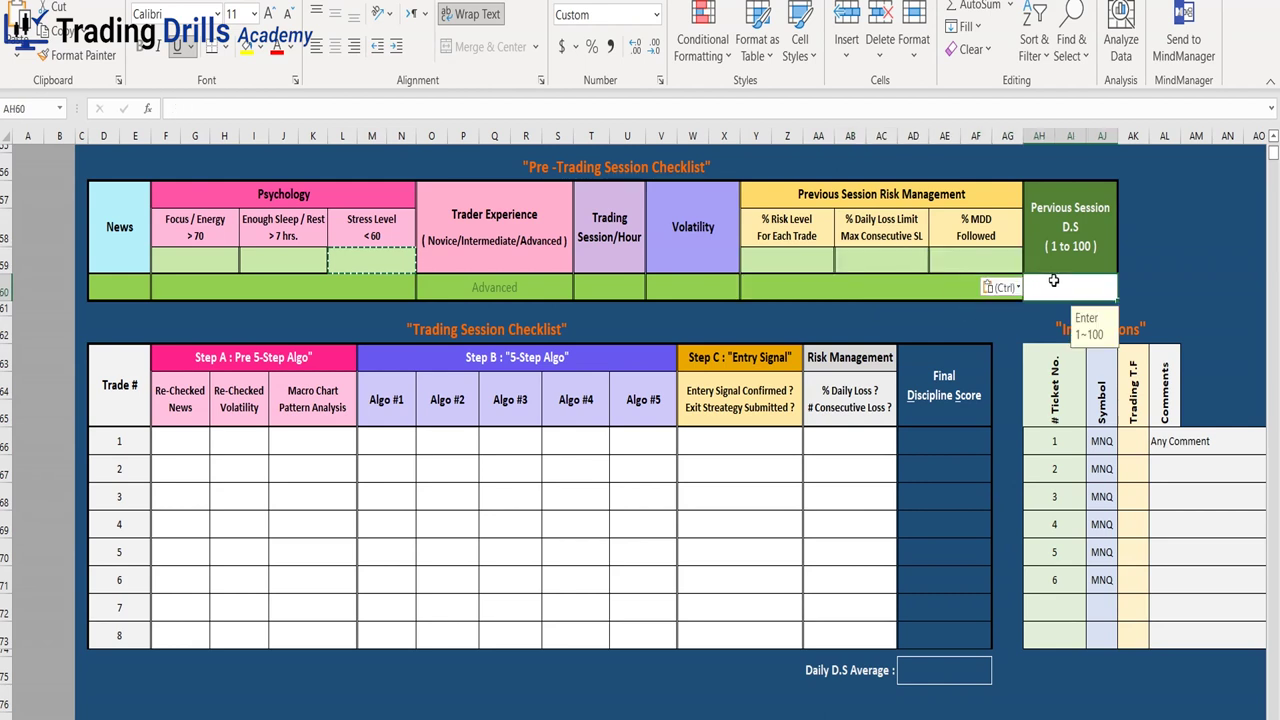
{"action": "left_click", "coordinate": [1274, 140]}
{"action": "left_click", "coordinate": [1274, 140]}
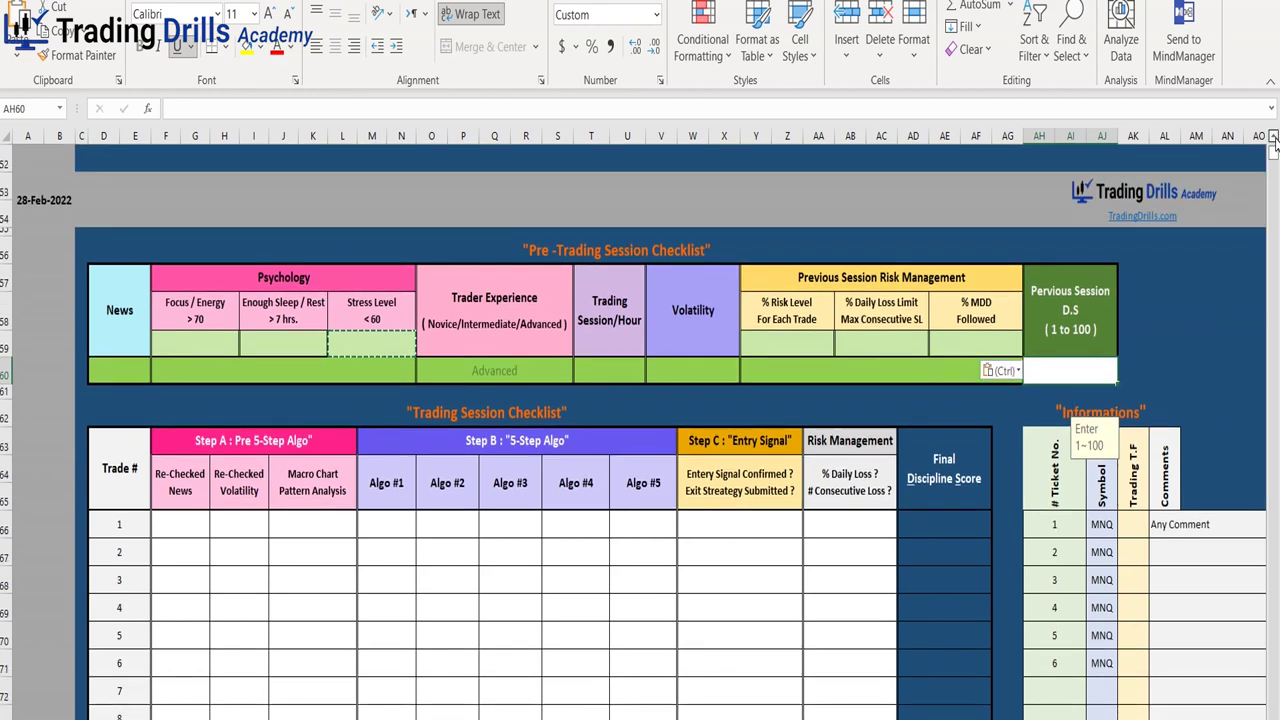
{"action": "left_click", "coordinate": [1274, 140]}
{"action": "left_click", "coordinate": [1274, 140]}
{"action": "left_click", "coordinate": [1274, 140]}
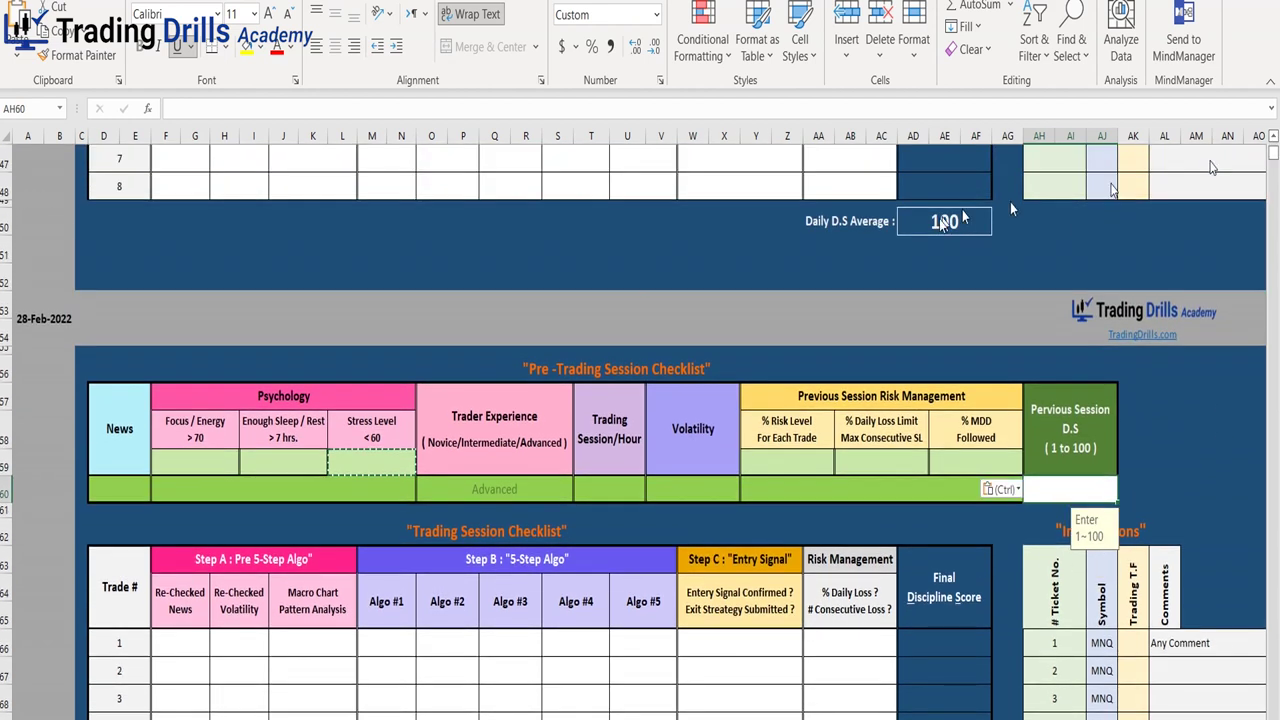
{"action": "double_click", "coordinate": [1072, 488]}
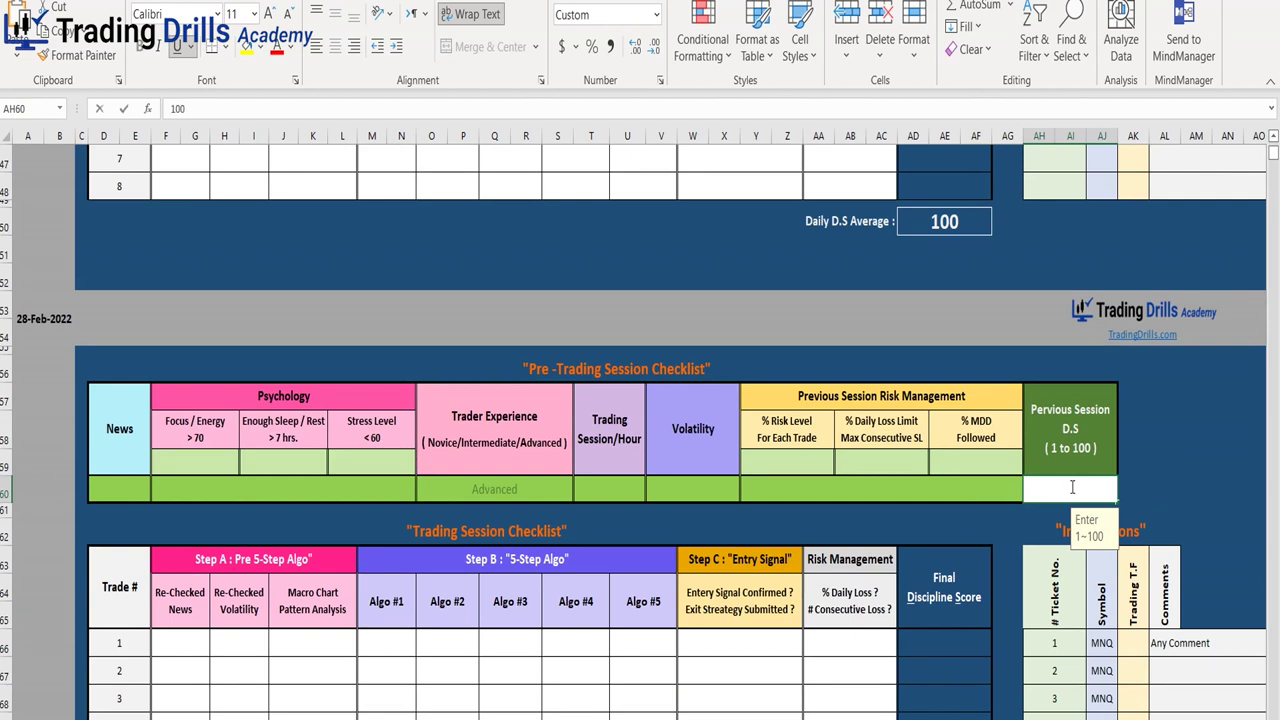
{"action": "key", "text": "Return"}
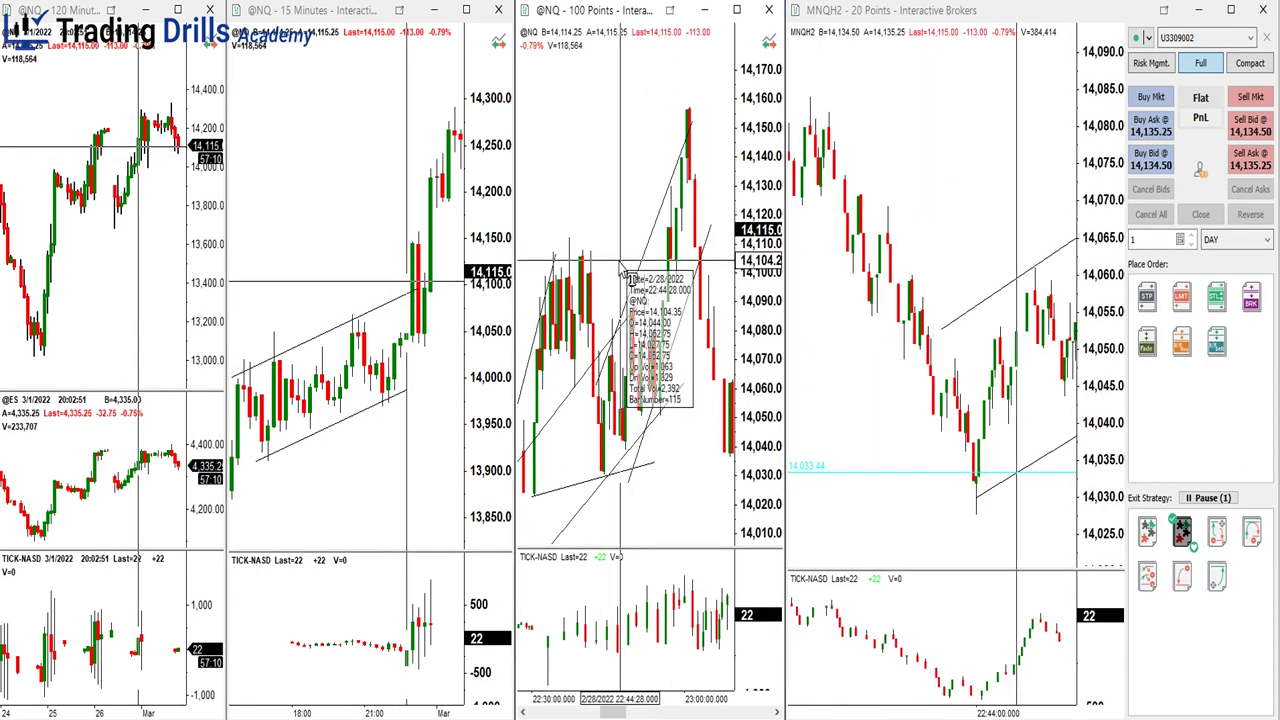
Examine the 28 February 2022 price action from about 22:44 to 22:48 on the MNQH2 20 Points chart
{"action": "scroll", "coordinate": [975, 375], "scroll_direction": "down", "scroll_amount": 1}
{"action": "scroll", "coordinate": [975, 375], "scroll_direction": "down", "scroll_amount": 5}
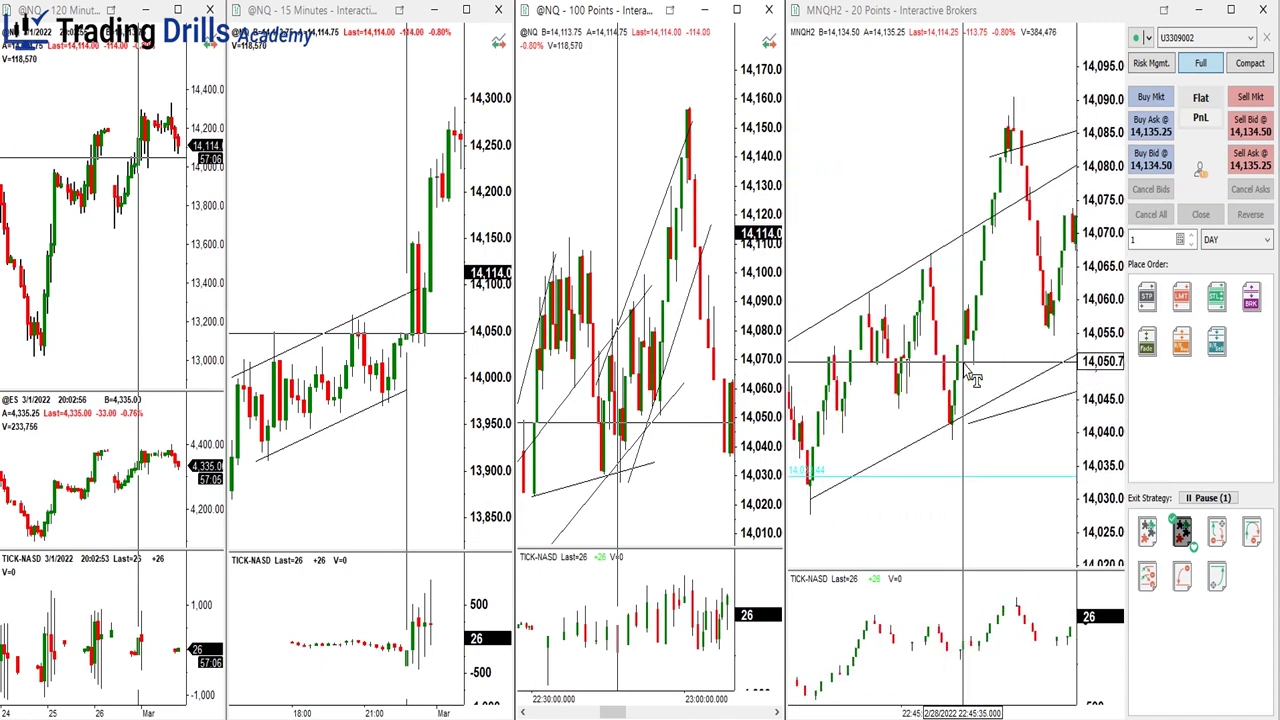
{"action": "scroll", "coordinate": [975, 378], "scroll_direction": "down", "scroll_amount": 4}
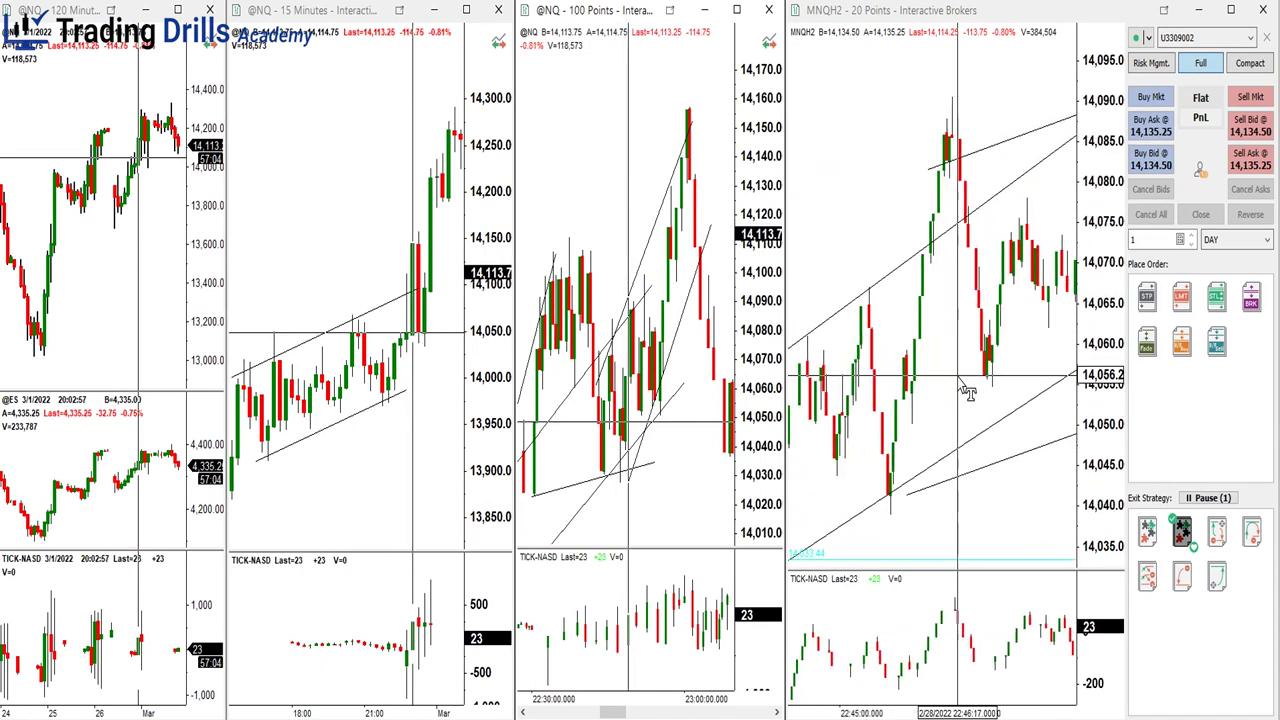
{"action": "scroll", "coordinate": [966, 391], "scroll_direction": "down", "scroll_amount": 2}
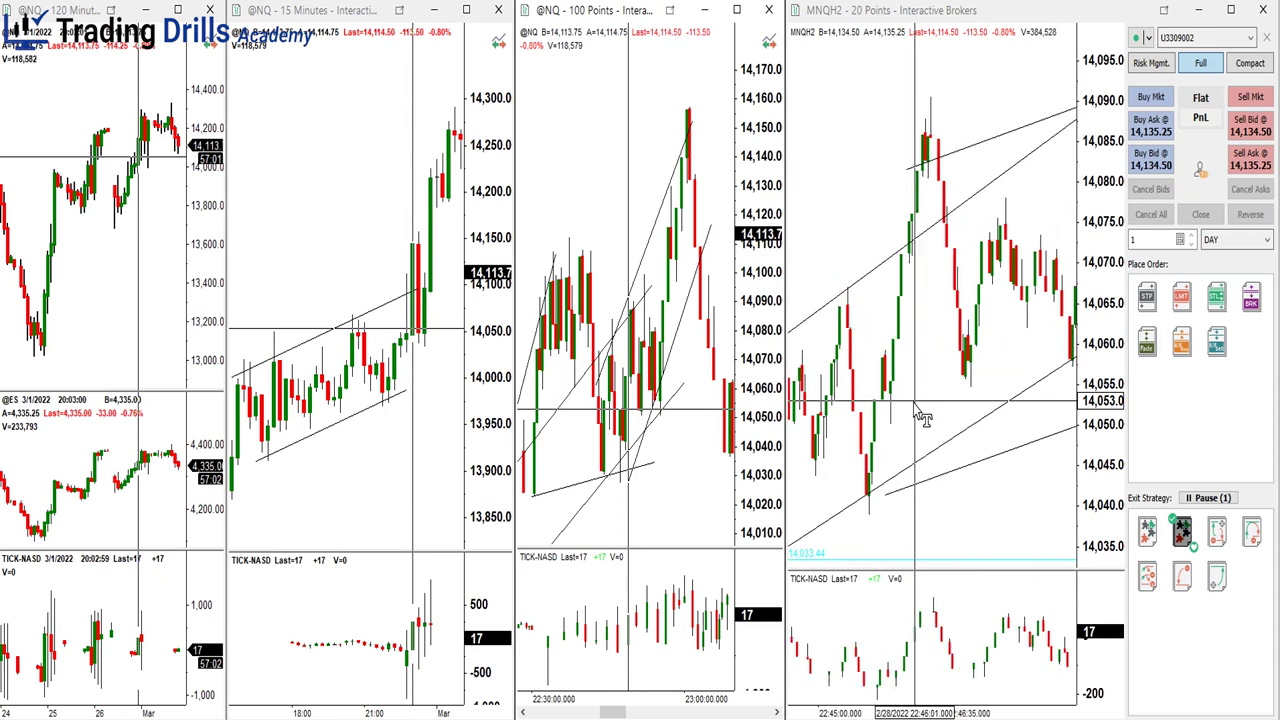
{"action": "scroll", "coordinate": [922, 417], "scroll_direction": "down", "scroll_amount": 8}
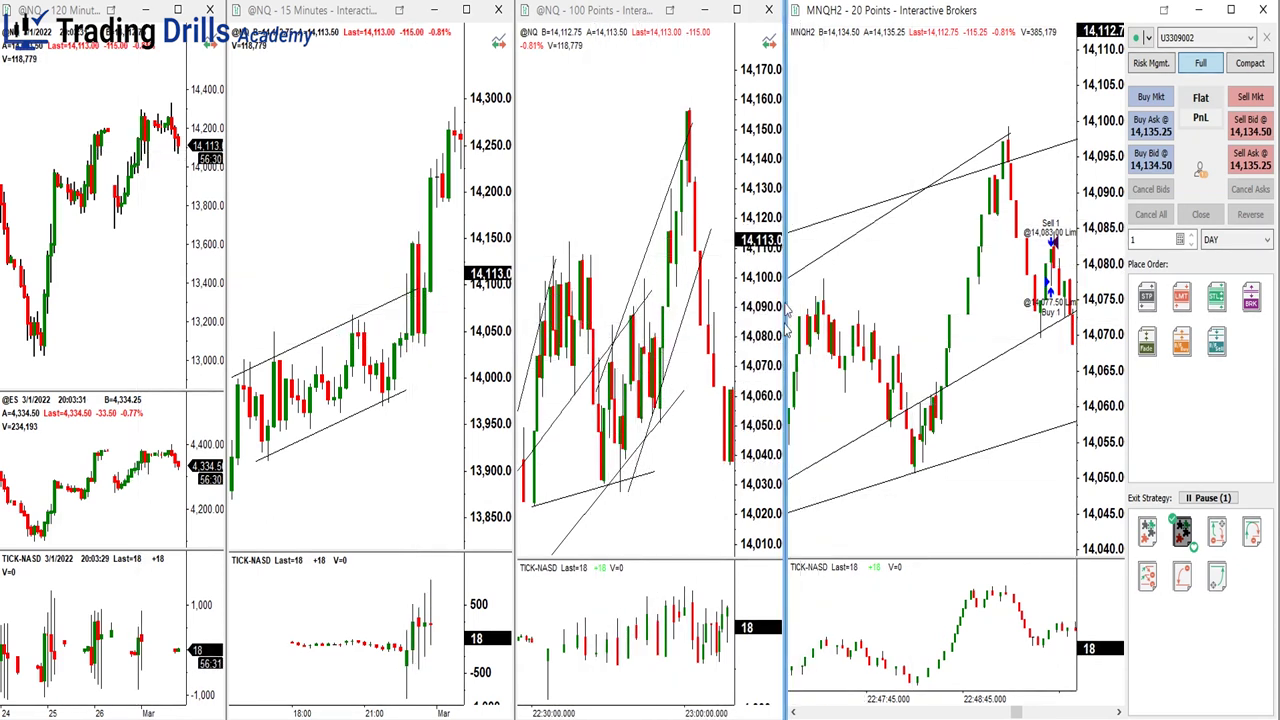
{"action": "scroll", "coordinate": [818, 200], "scroll_direction": "up", "scroll_amount": 3}
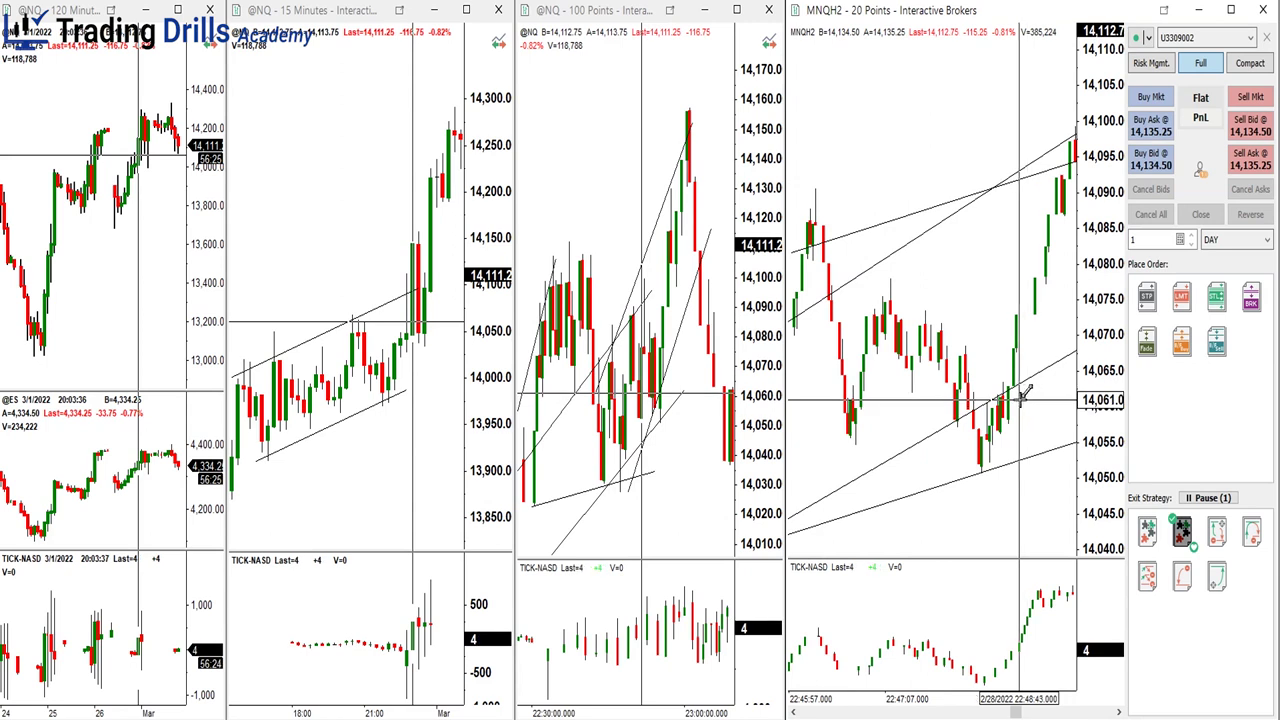
Draw a rising trend line parallel to the channel, just above the first trade's 14,083 sell, on the MNQH2 20 Points chart
{"action": "scroll", "coordinate": [1025, 393], "scroll_direction": "down", "scroll_amount": 3}
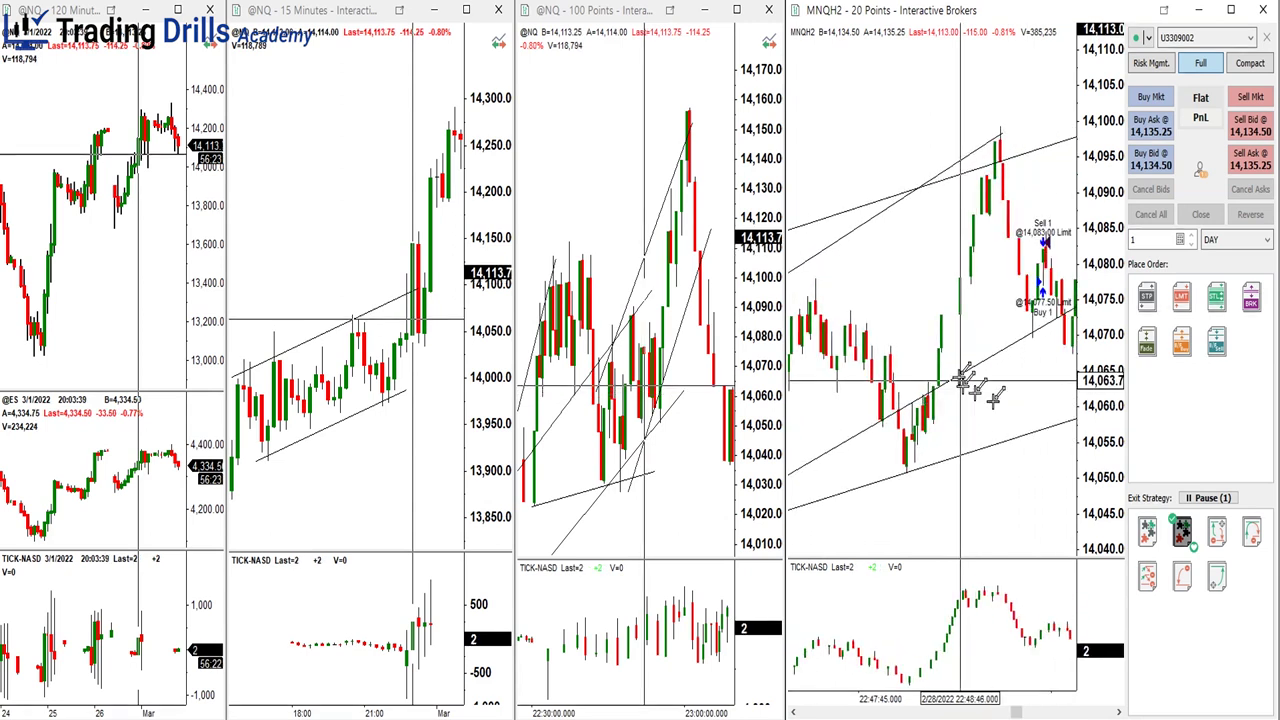
{"action": "scroll", "coordinate": [985, 350], "scroll_direction": "down", "scroll_amount": 3}
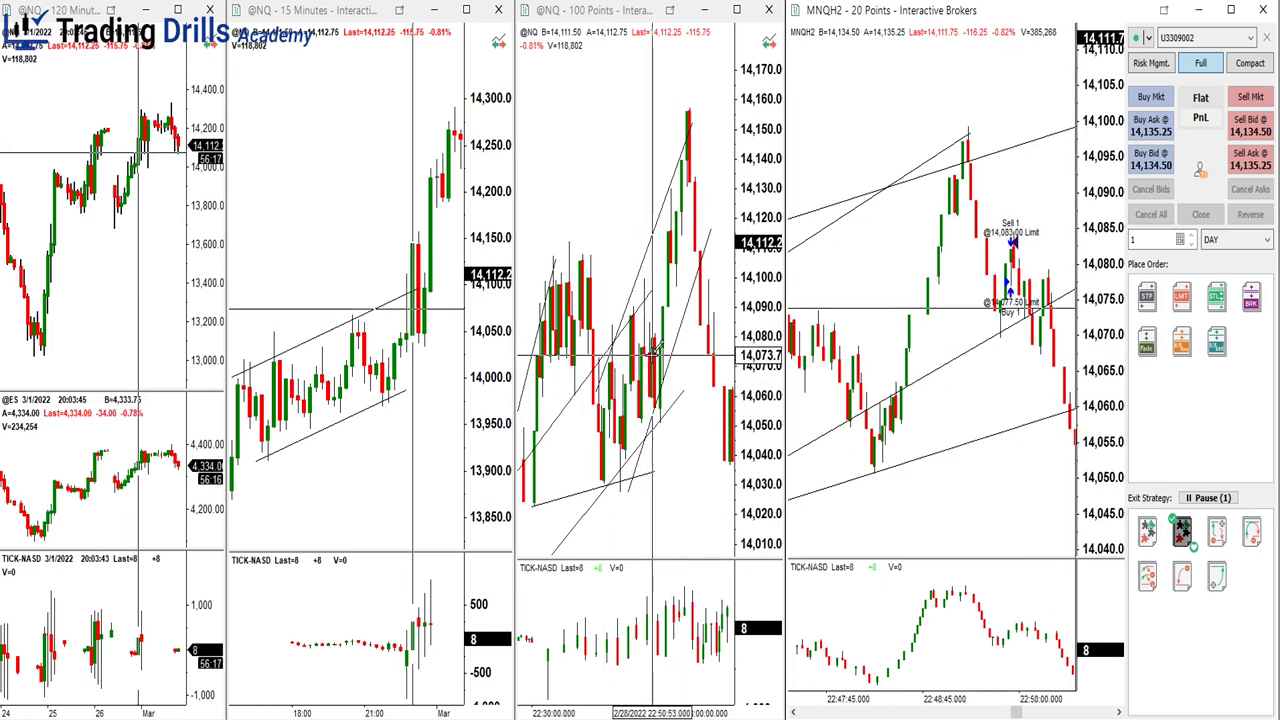
{"action": "left_click", "coordinate": [1025, 358]}
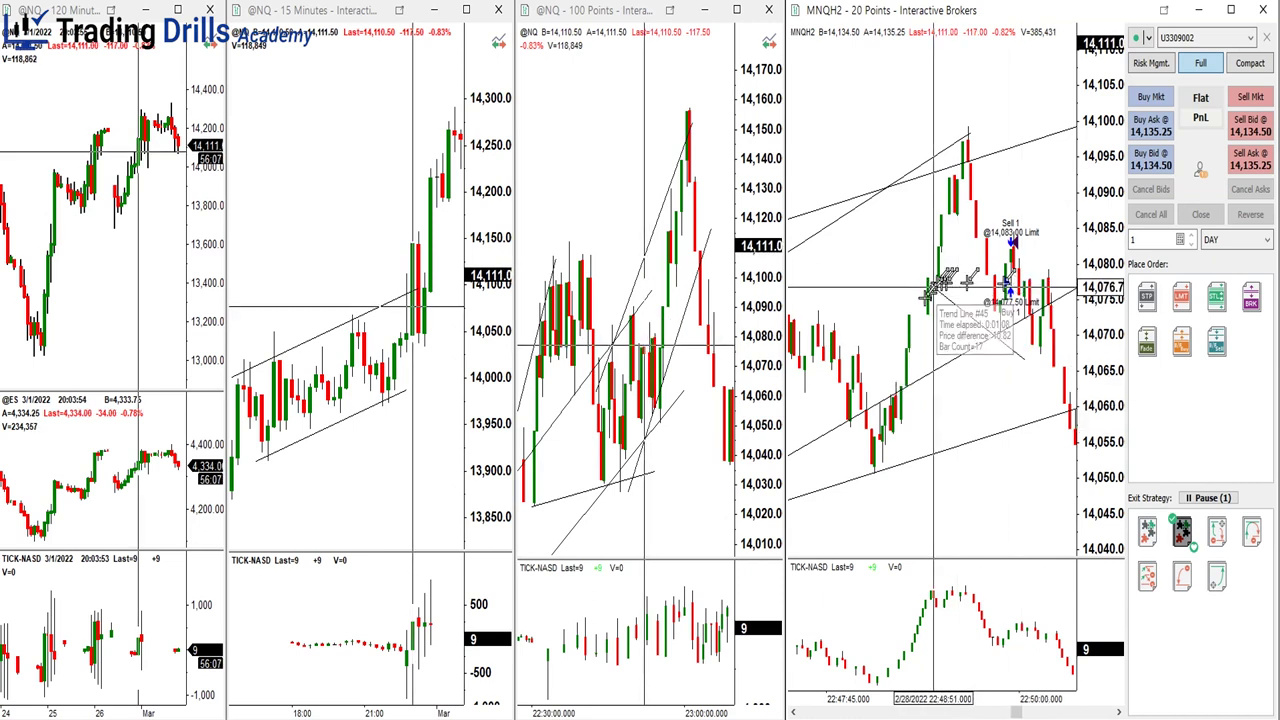
{"action": "left_click", "coordinate": [792, 451]}
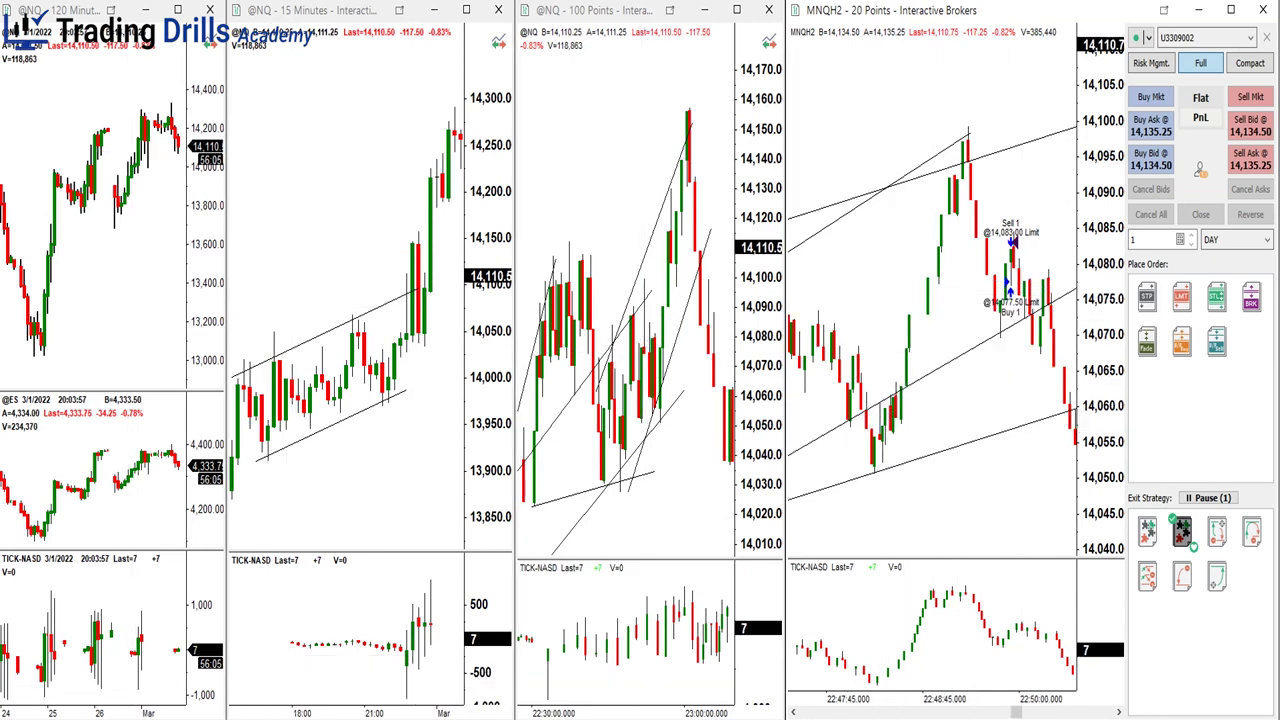
{"action": "left_click", "coordinate": [1000, 352]}
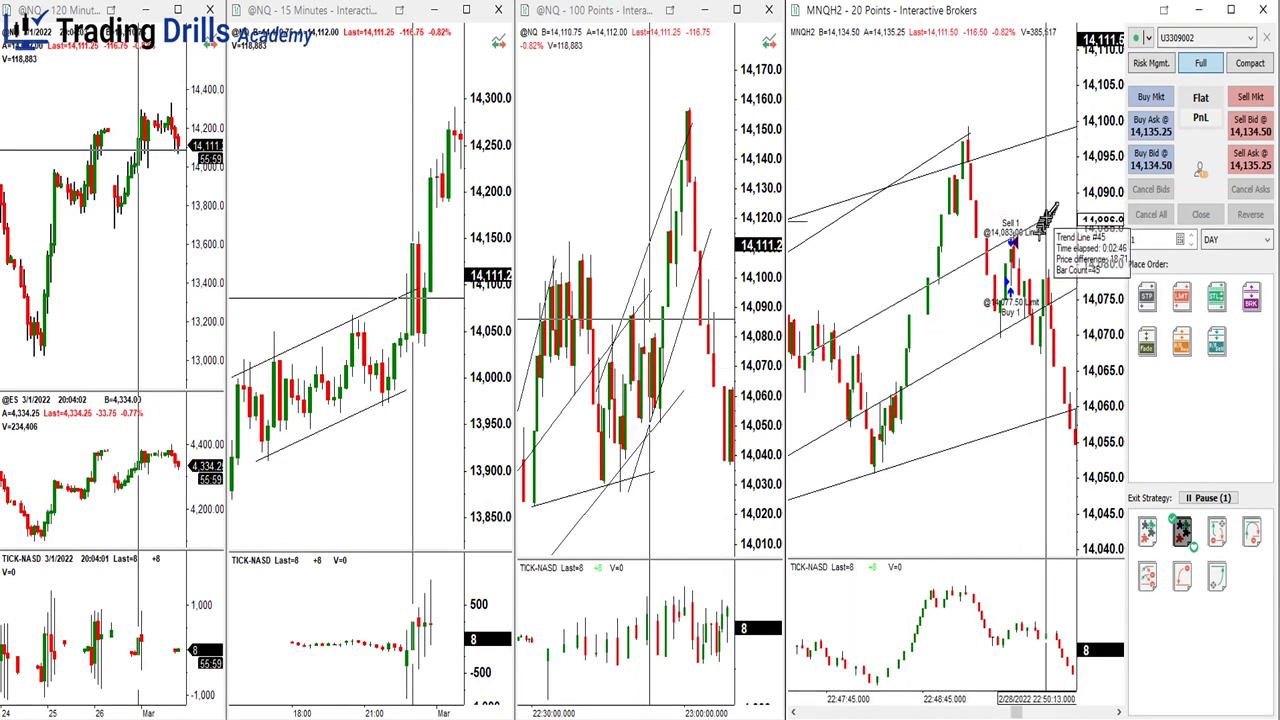
{"action": "left_click", "coordinate": [1058, 205]}
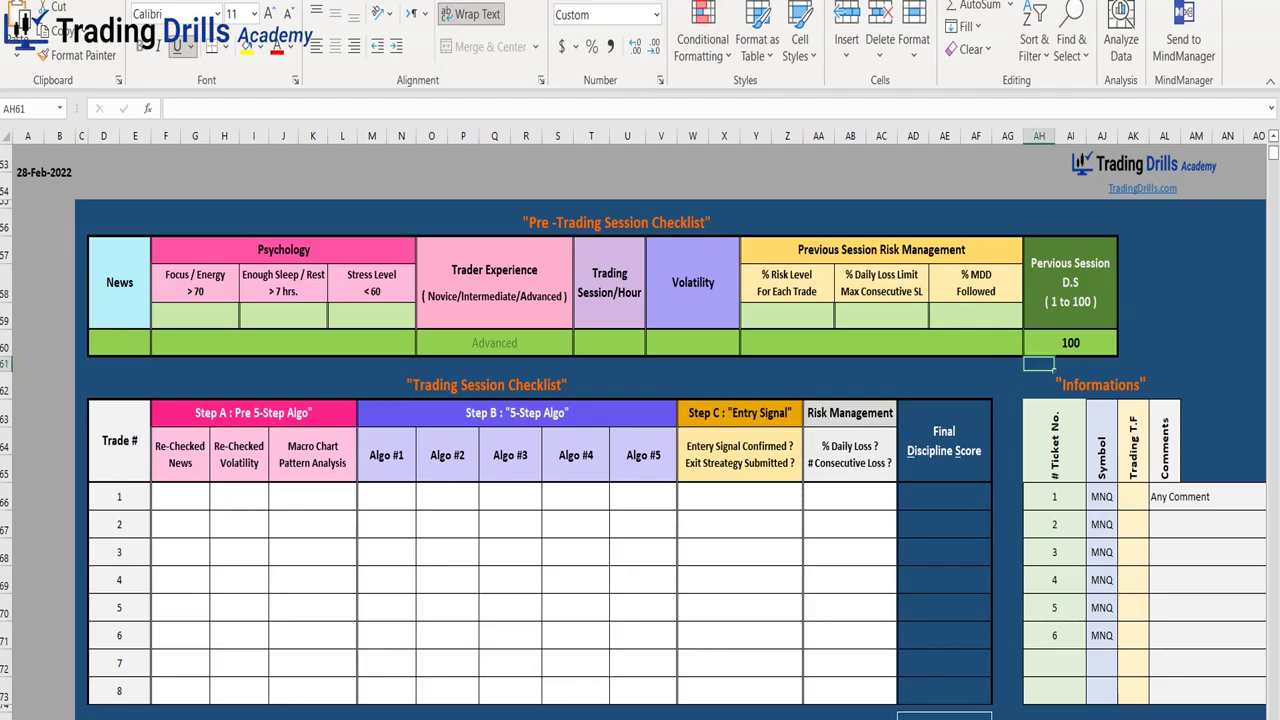
Answer YES for Trade 1's Re-Checked News, Re-Checked Volatility and Macro Chart Pattern Analysis in the 28-Feb-2022 checklist
{"action": "left_click", "coordinate": [180, 496]}
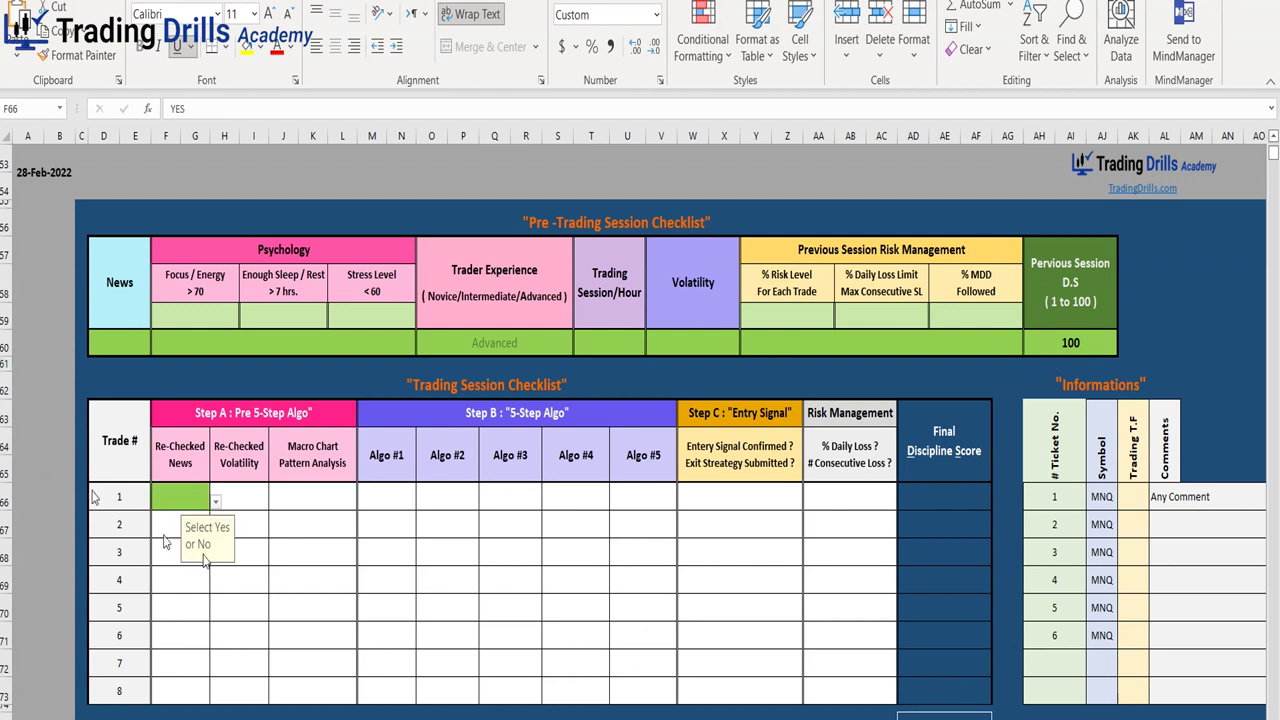
{"action": "left_click", "coordinate": [250, 500]}
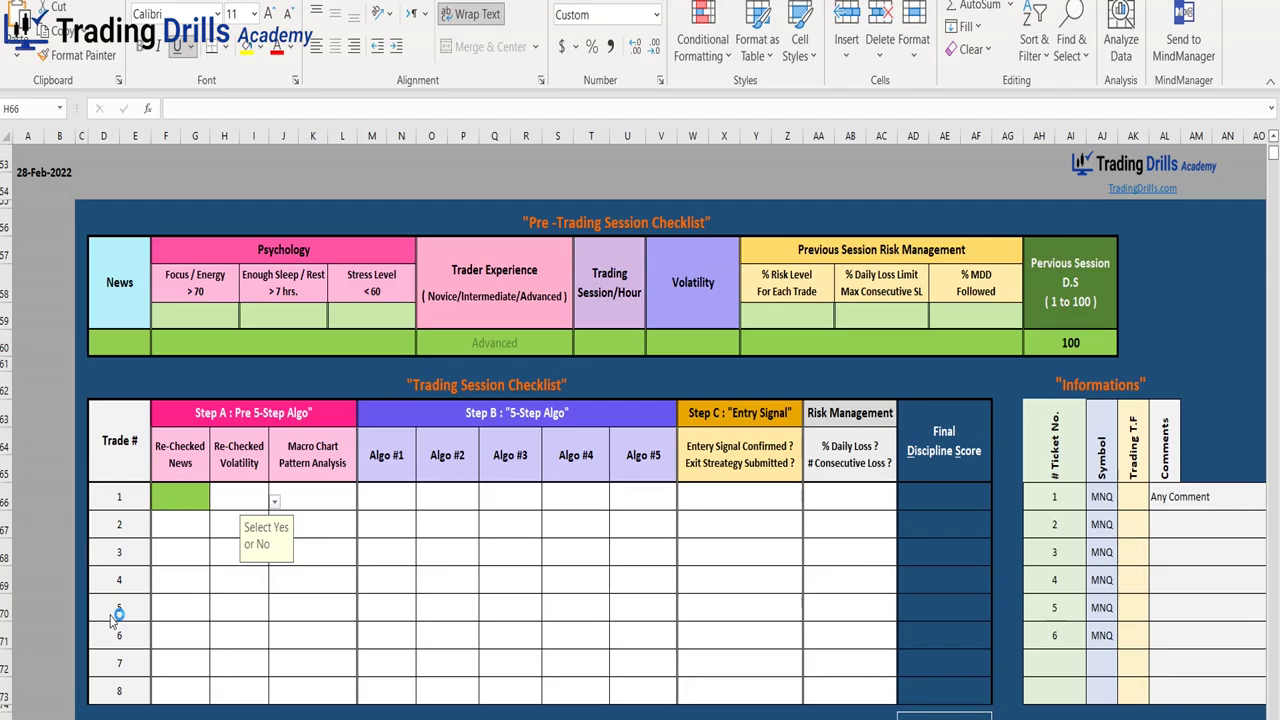
{"action": "key", "text": "alt+Down"}
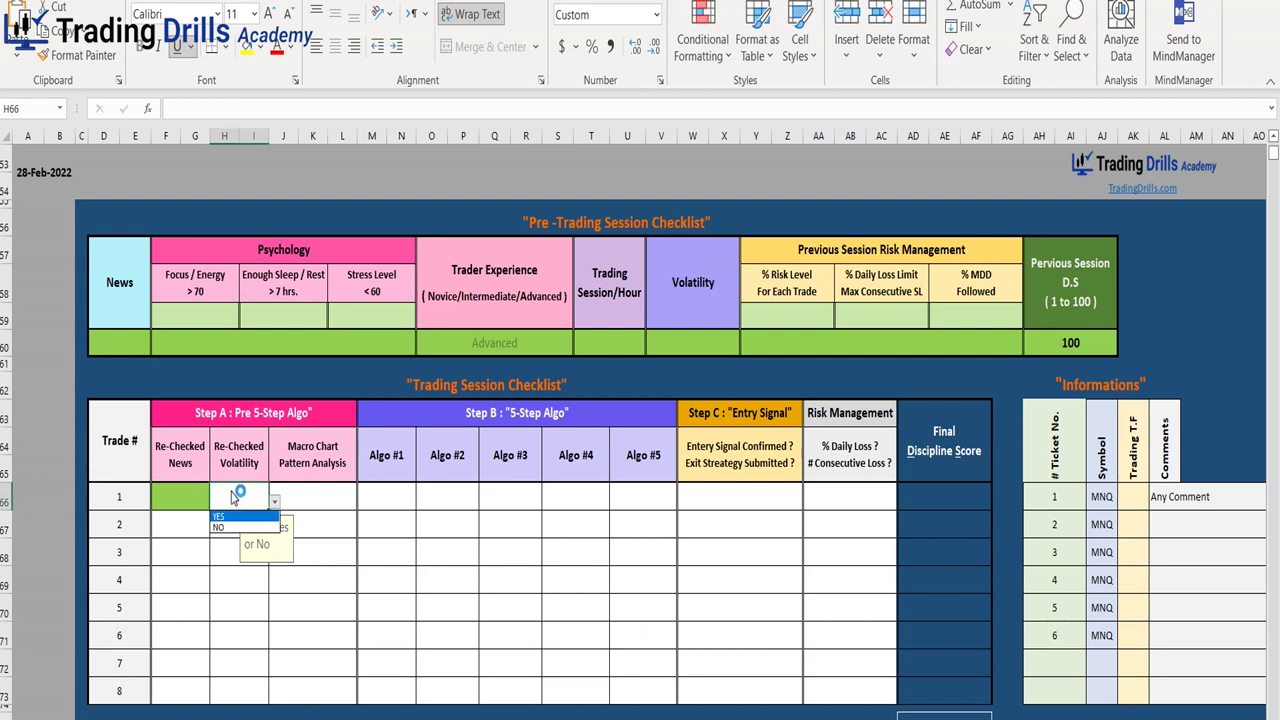
{"action": "left_click", "coordinate": [233, 517]}
{"action": "left_click", "coordinate": [333, 500]}
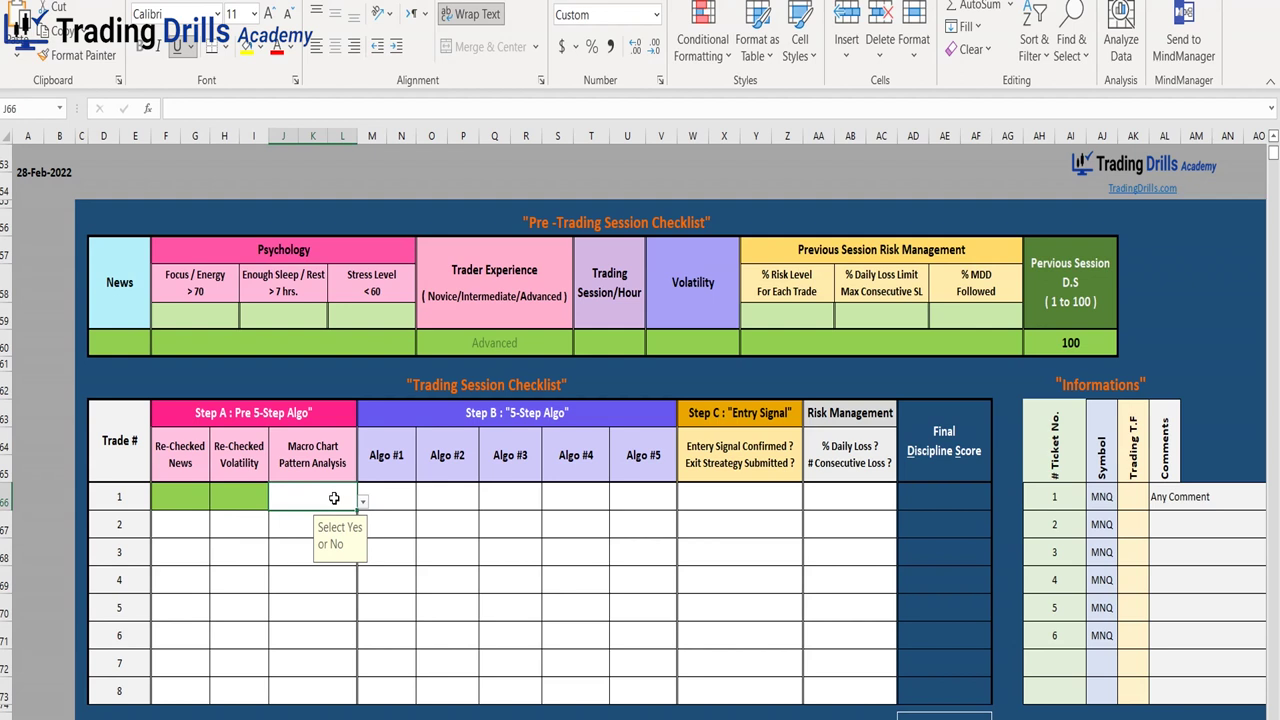
{"action": "left_click", "coordinate": [249, 494]}
{"action": "left_click", "coordinate": [300, 502]}
{"action": "key", "text": "ctrl+v"}
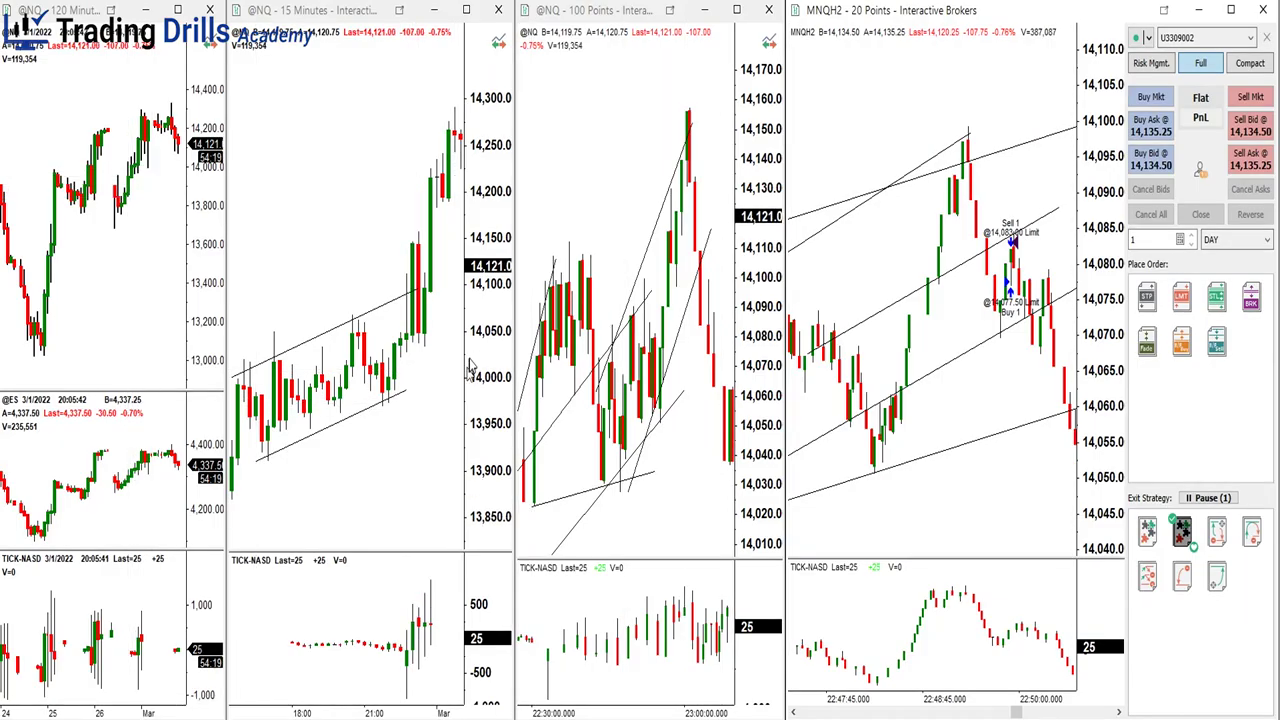
{"action": "mouse_move", "coordinate": [388, 398]}
{"action": "left_mouse_down"}
{"action": "mouse_move", "coordinate": [440, 290]}
{"action": "mouse_move", "coordinate": [455, 288]}
{"action": "mouse_move", "coordinate": [441, 292]}
{"action": "left_mouse_up"}
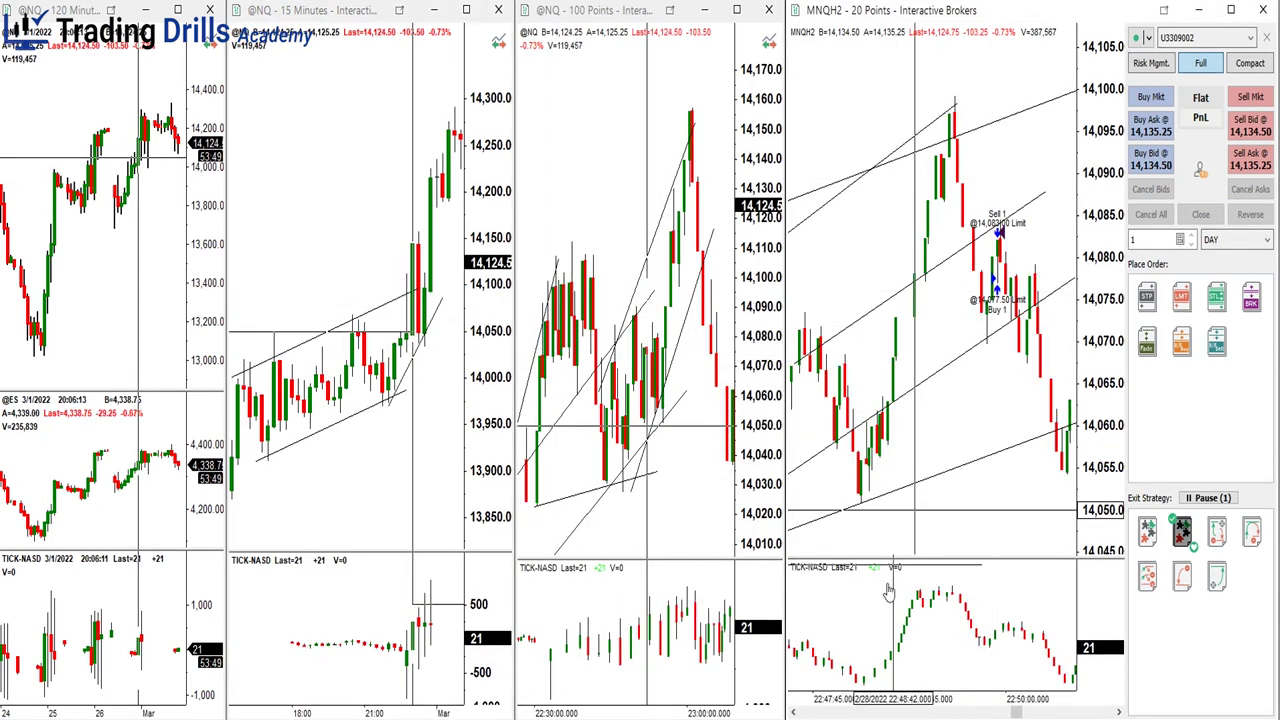
{"action": "mouse_move", "coordinate": [800, 718]}
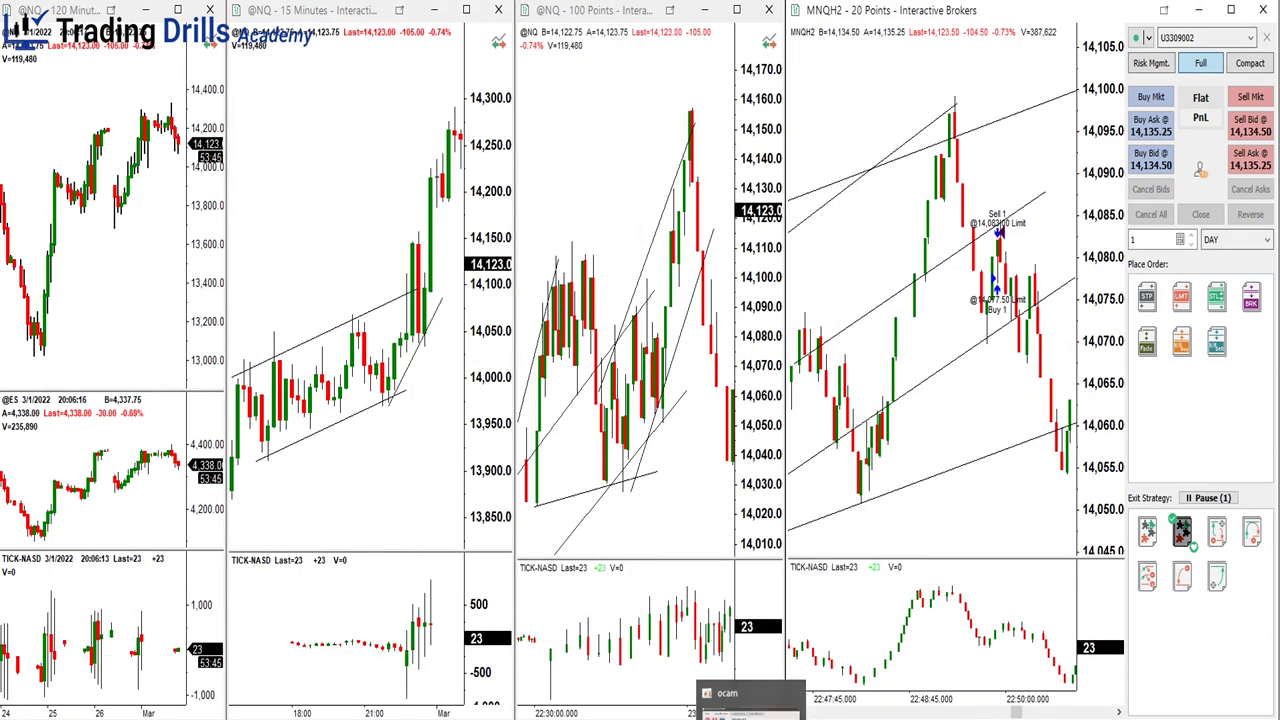
{"action": "left_click", "coordinate": [775, 705]}
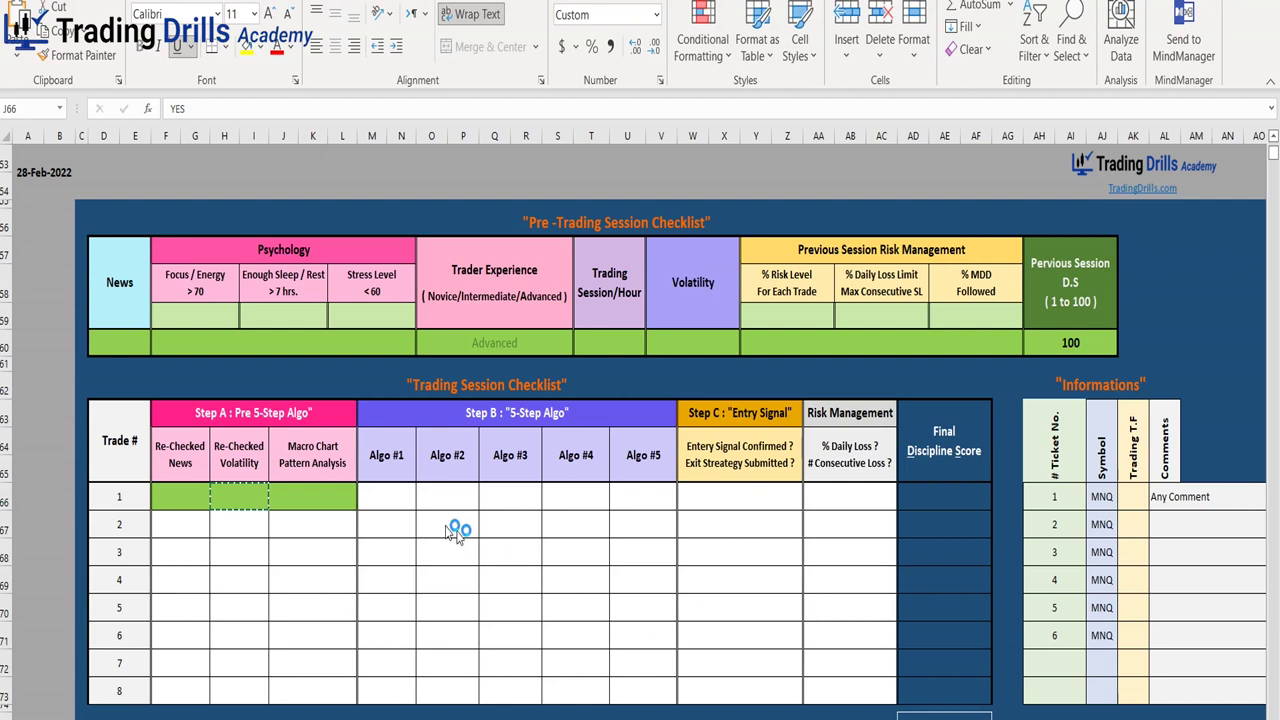
Enter 100 for Trade 1 in Algo #1 through Algo #5 and in the Step C Entry Signal column
{"action": "left_click", "coordinate": [394, 492]}
{"action": "type", "text": "100"}
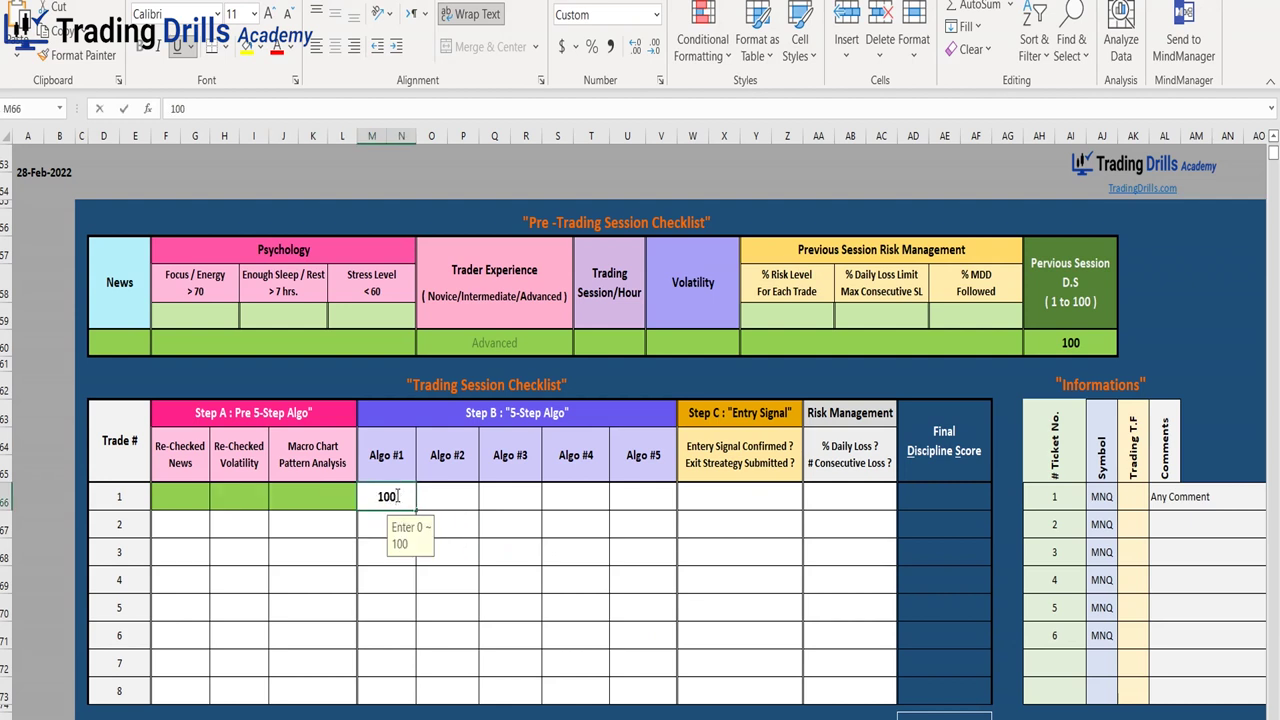
{"action": "key", "text": "Tab"}
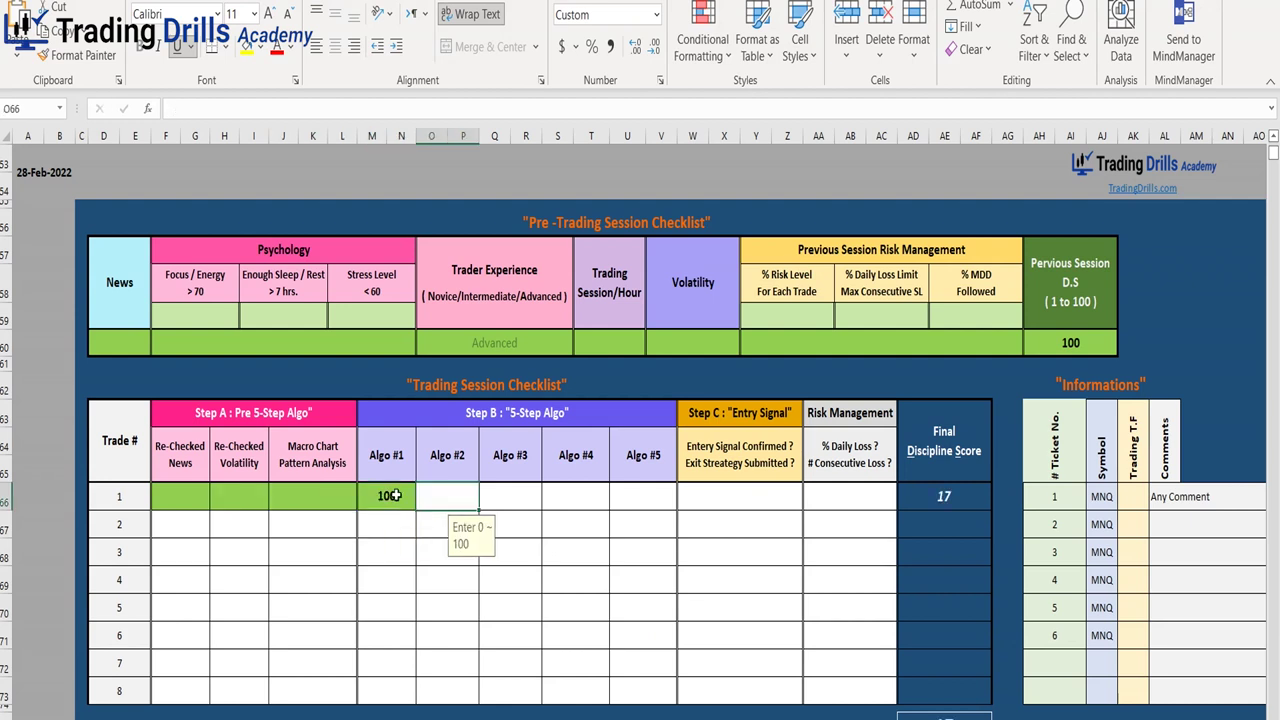
{"action": "key", "text": "Tab"}
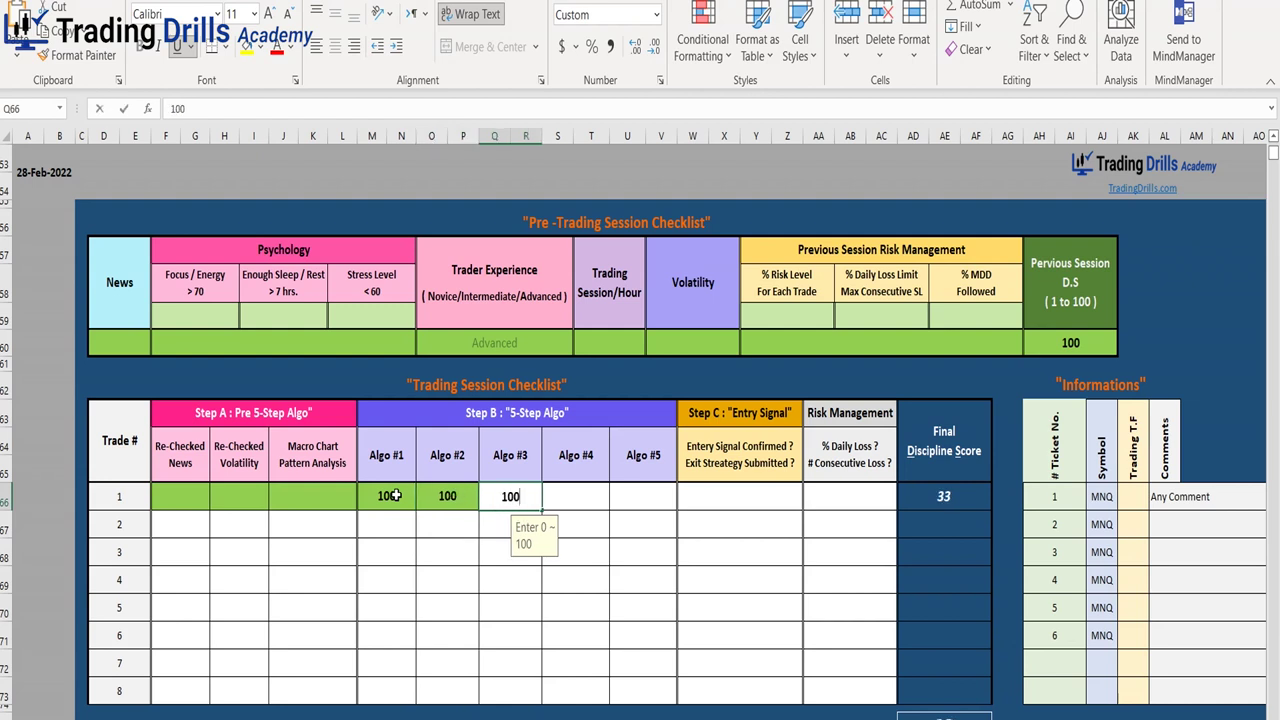
{"action": "key", "text": "Tab"}
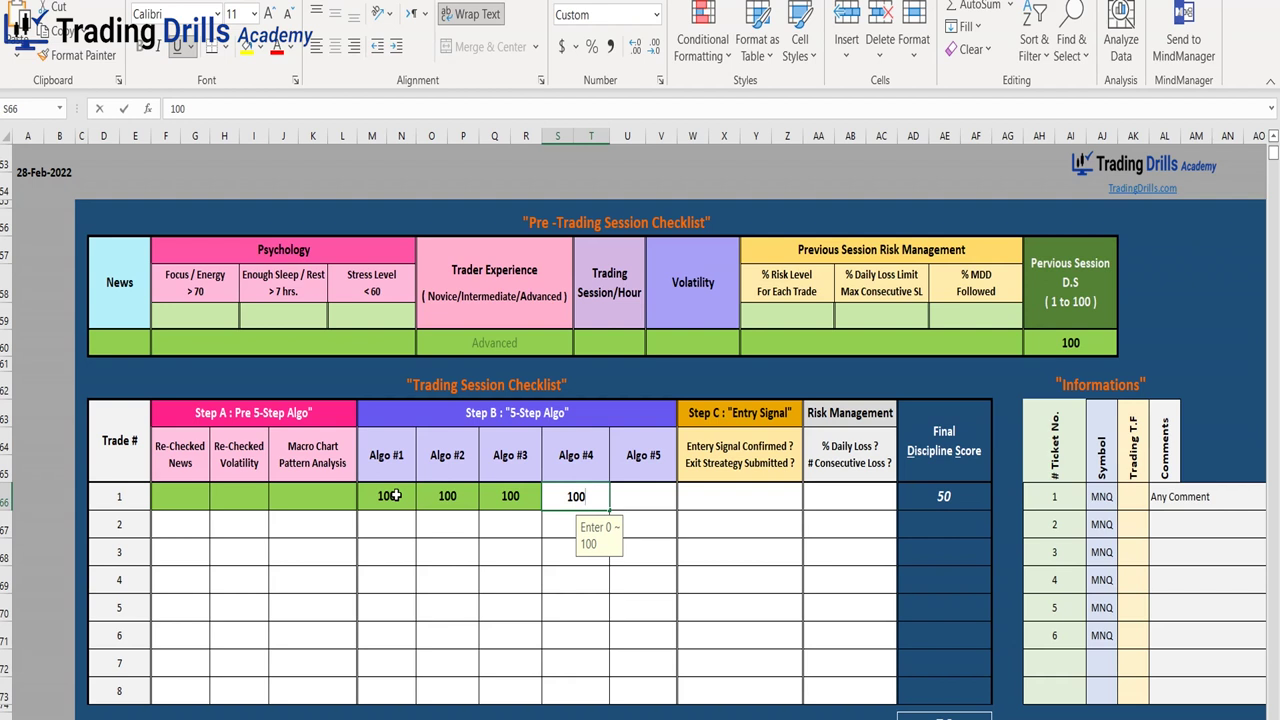
{"action": "key", "text": "Tab"}
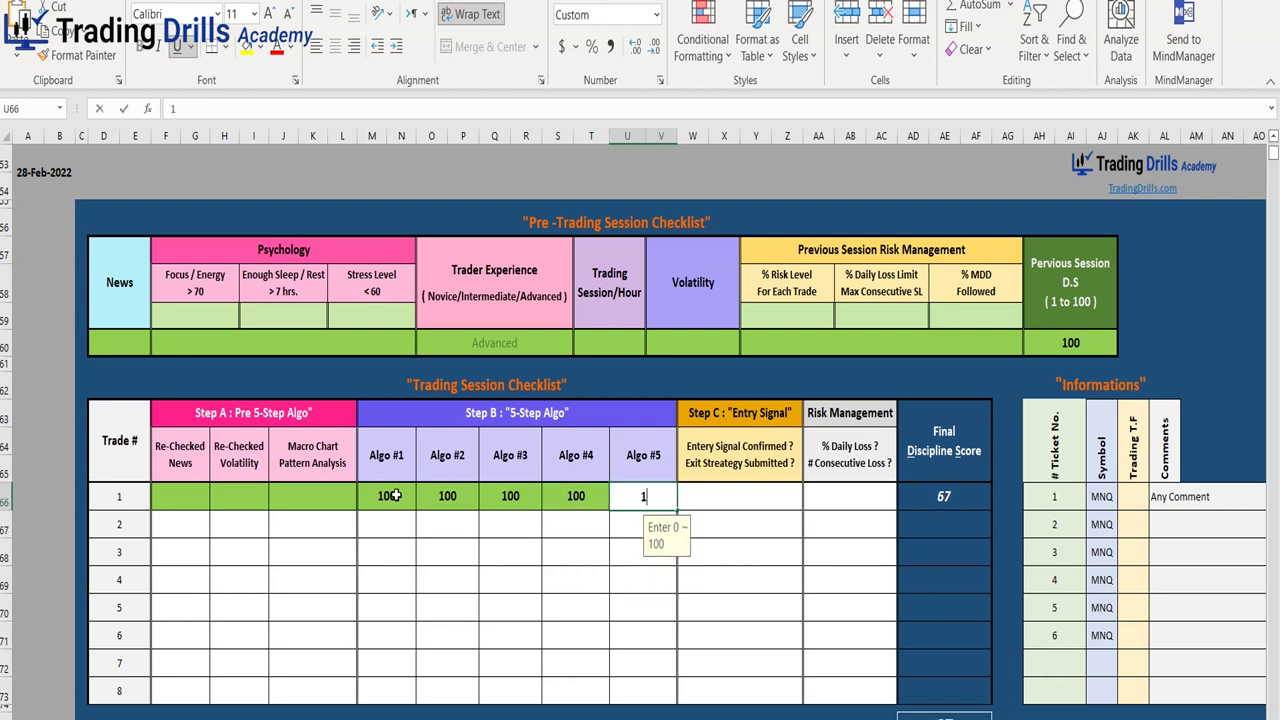
{"action": "key", "text": "Tab"}
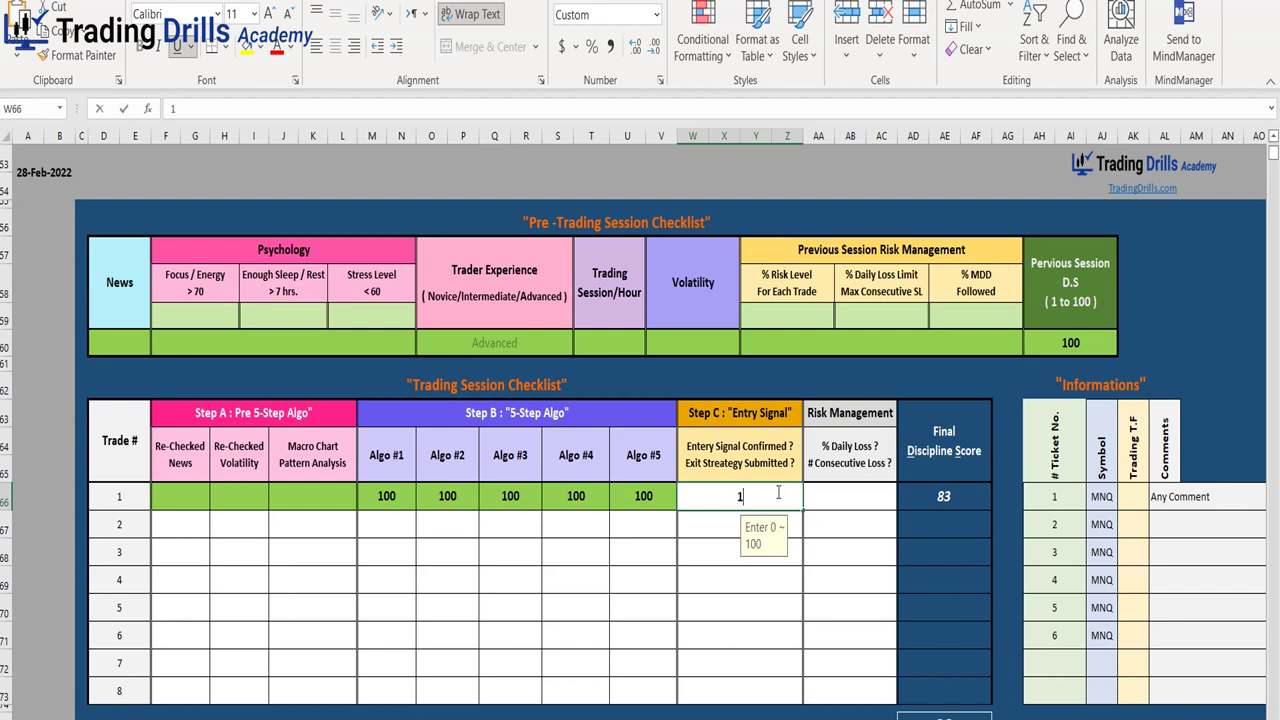
{"action": "key", "text": "Return"}
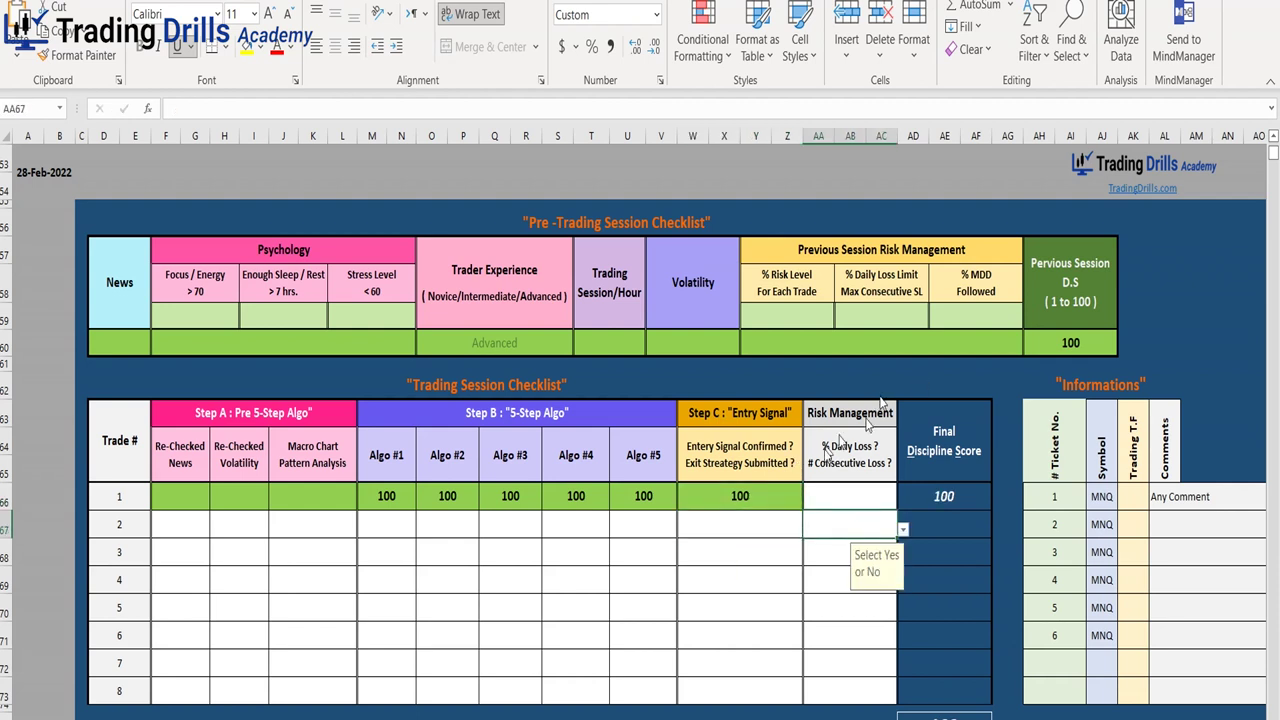
Set Trade 1's Risk Management answer to YES and check the 22:49 buy and sell rows in the trade log
{"action": "left_click", "coordinate": [836, 497]}
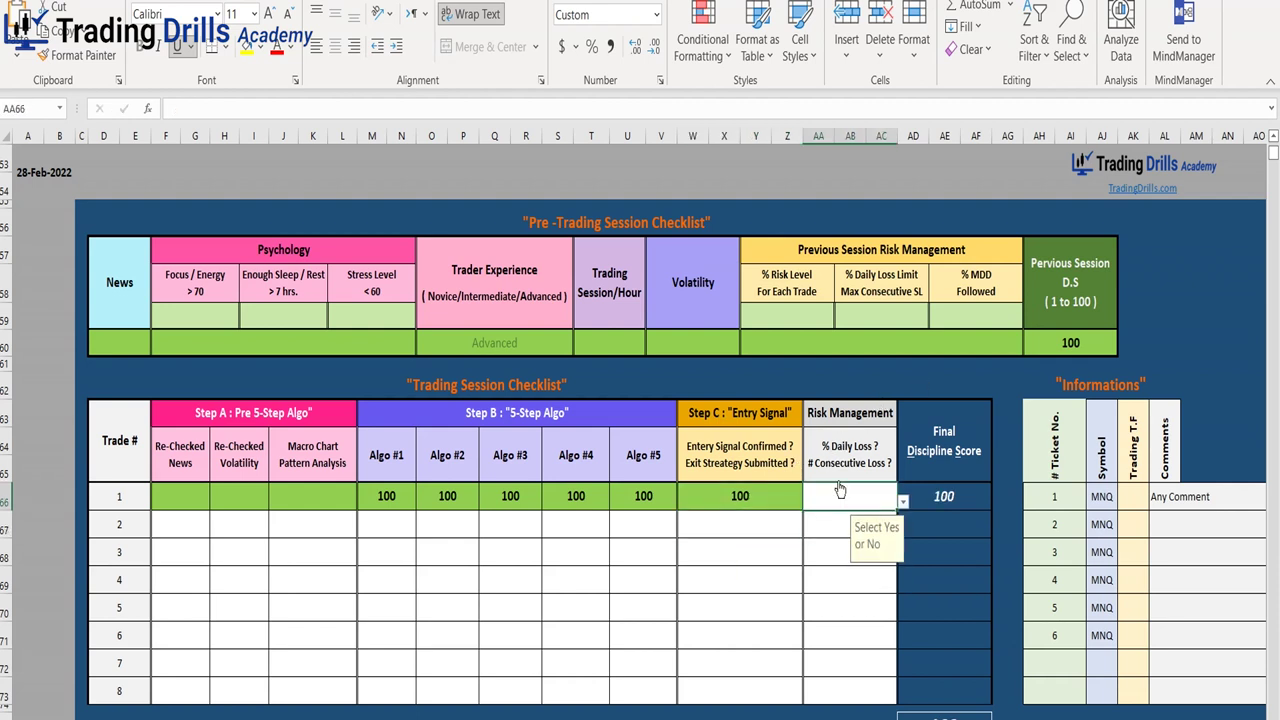
{"action": "left_click", "coordinate": [903, 503]}
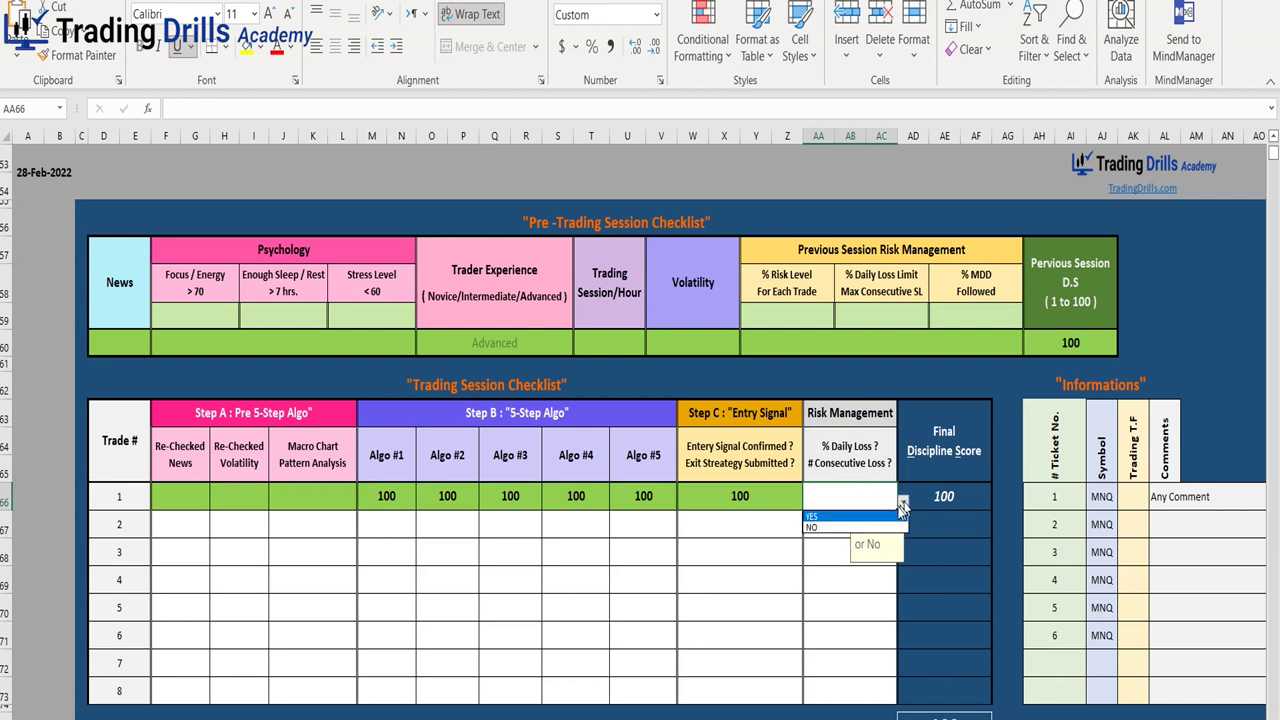
{"action": "left_click", "coordinate": [824, 526]}
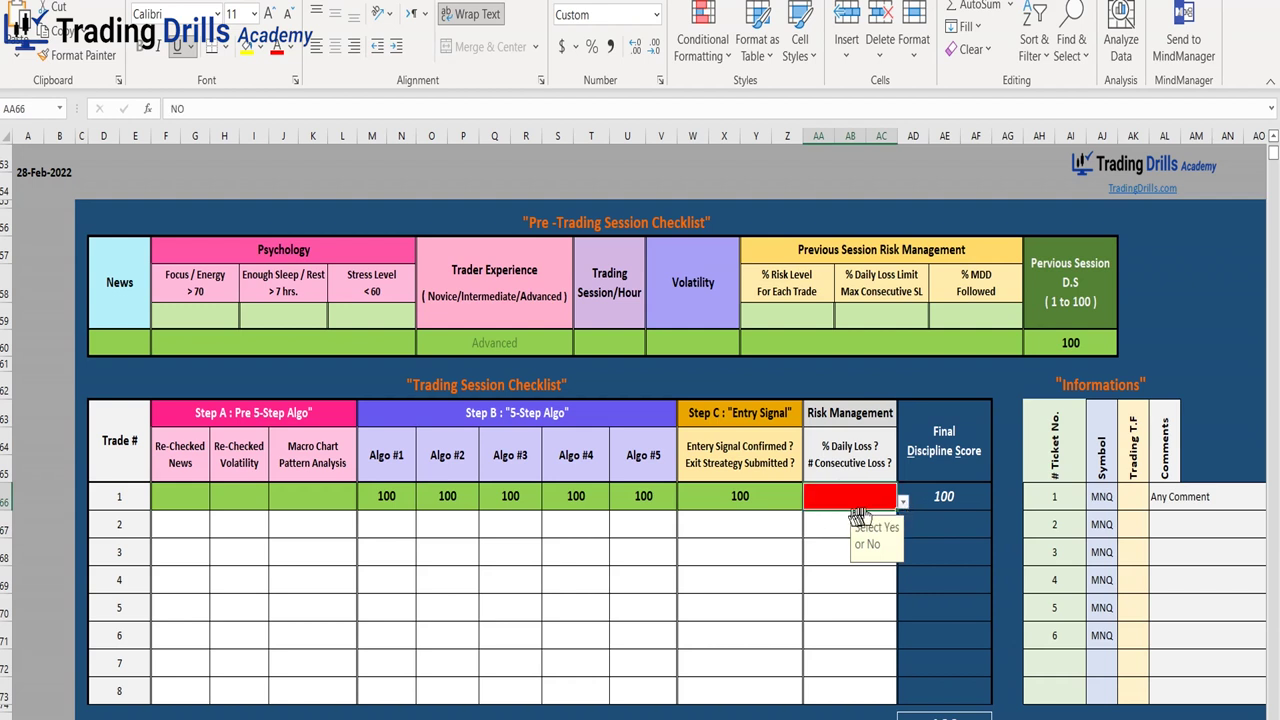
{"action": "left_click", "coordinate": [902, 503]}
{"action": "left_click", "coordinate": [864, 517]}
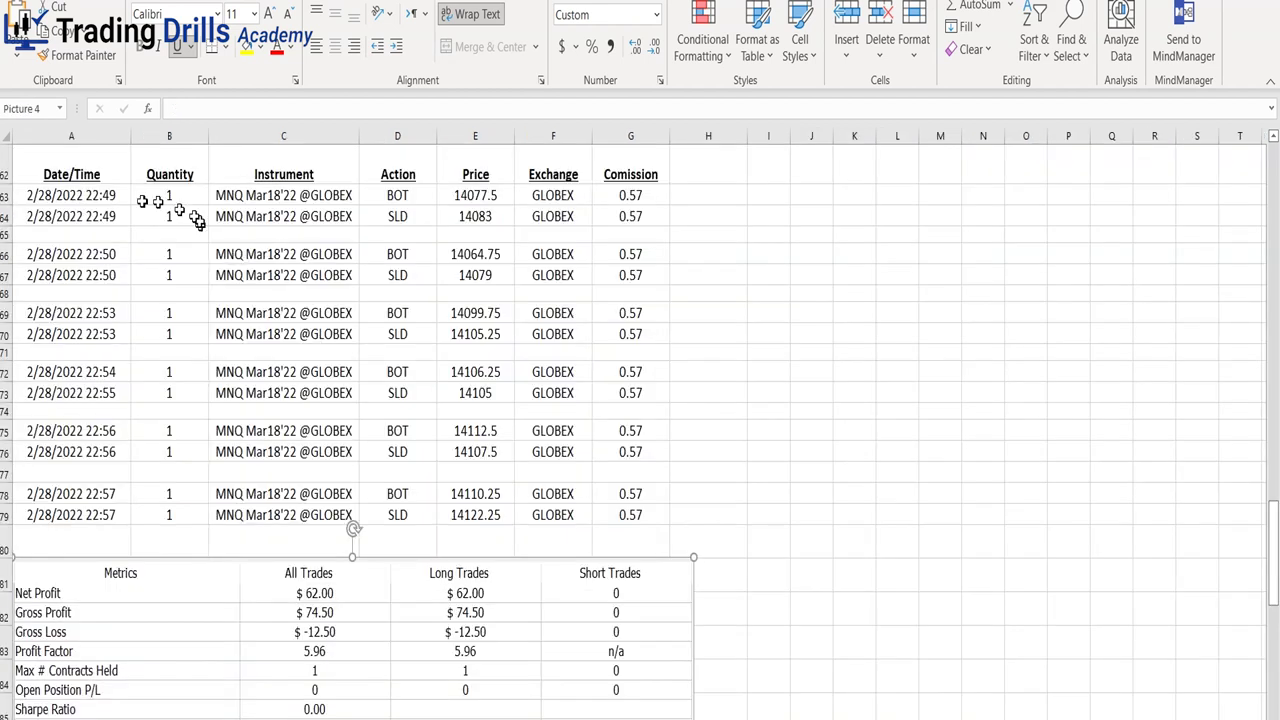
{"action": "left_click_drag", "start_coordinate": [100, 193], "coordinate": [635, 217]}
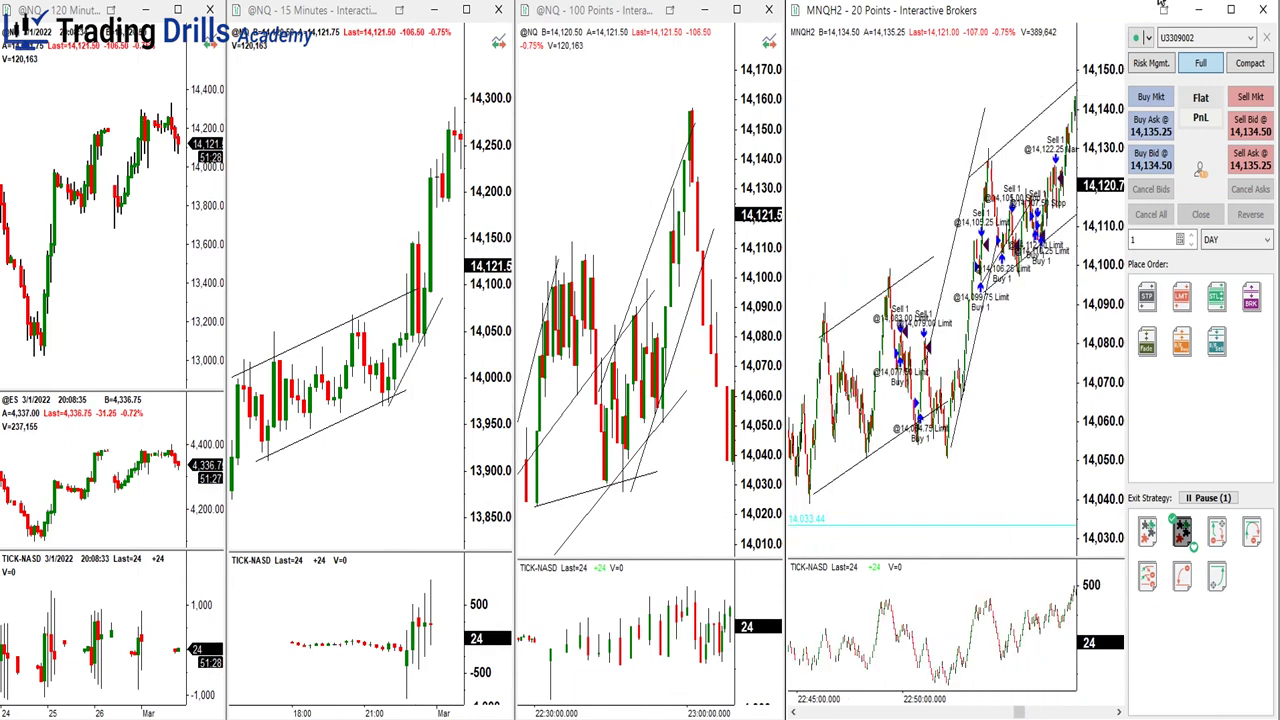
Widen the MNQH2 chart by hiding its order panel, draw a mid-channel line through the first two trades and extend the lower channel line
{"action": "left_click", "coordinate": [1267, 39]}
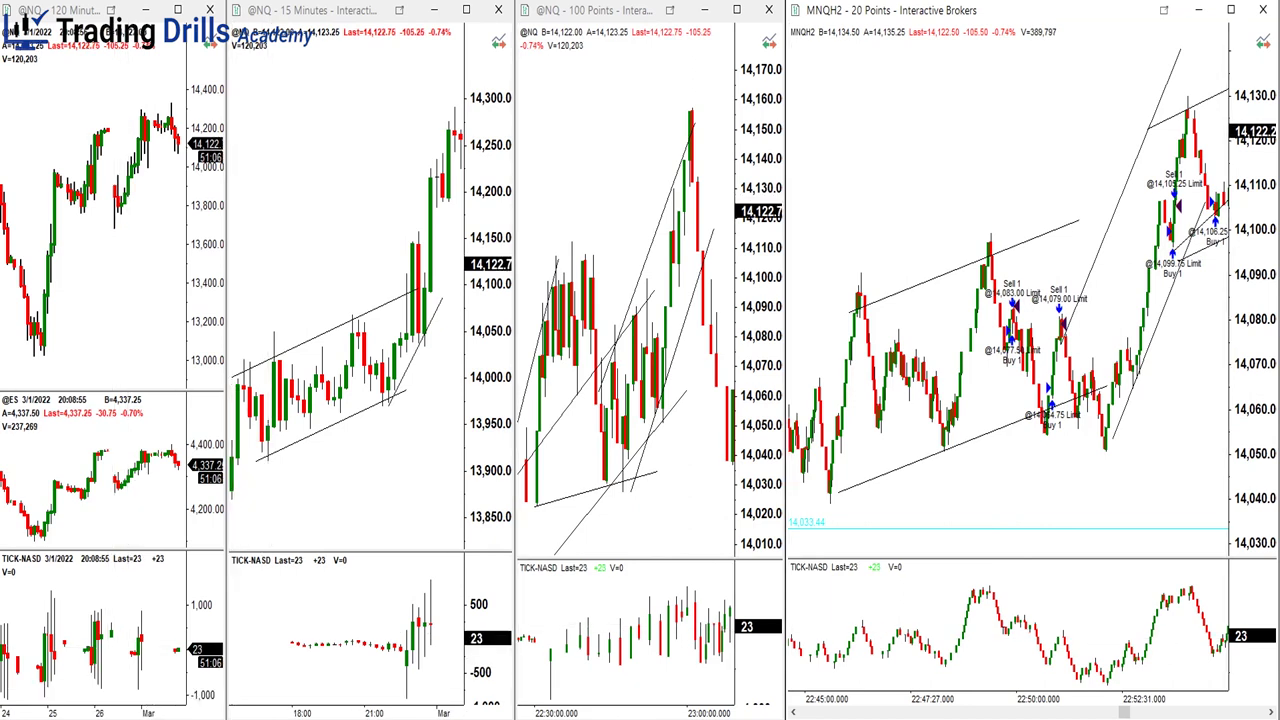
{"action": "left_click_drag", "start_coordinate": [822, 387], "coordinate": [1139, 291]}
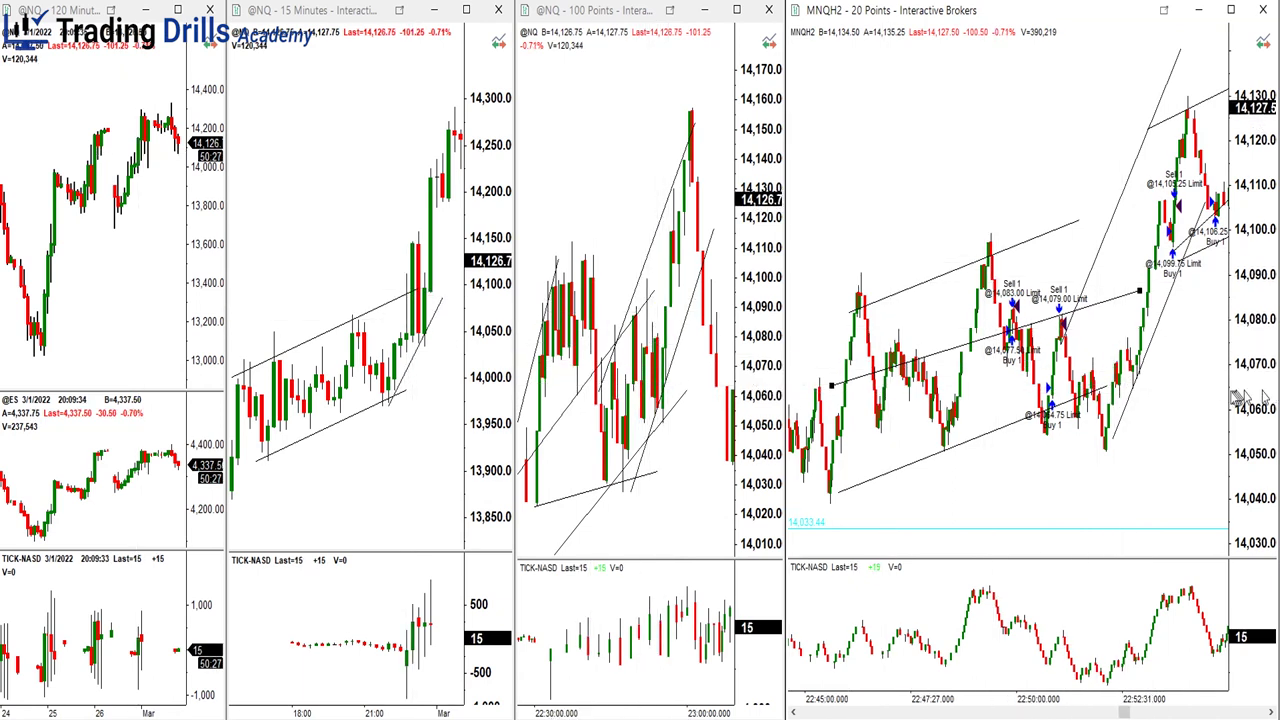
{"action": "left_click_drag", "start_coordinate": [1106, 384], "coordinate": [1153, 372]}
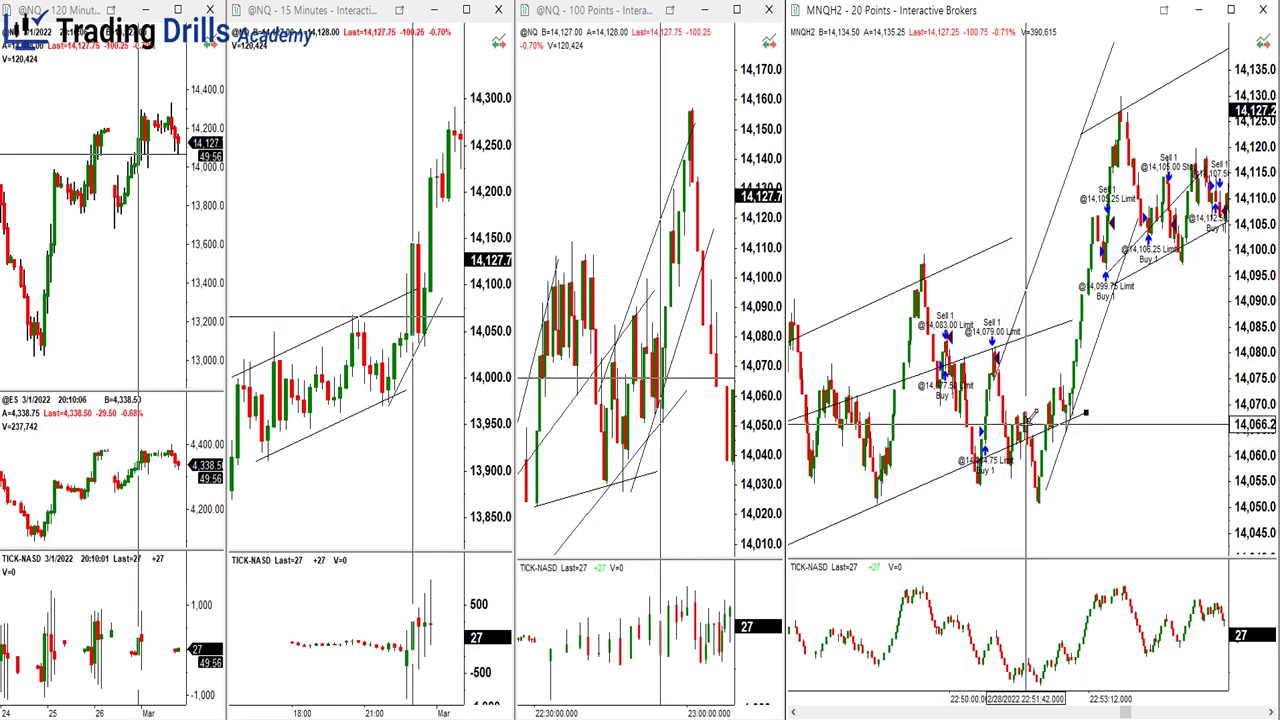
Draw a steep rising trend line from about 14,066 to 14,125 on the MNQH2 chart and reposition the steep upper line beside it
{"action": "left_click_drag", "start_coordinate": [1025, 425], "coordinate": [1134, 120]}
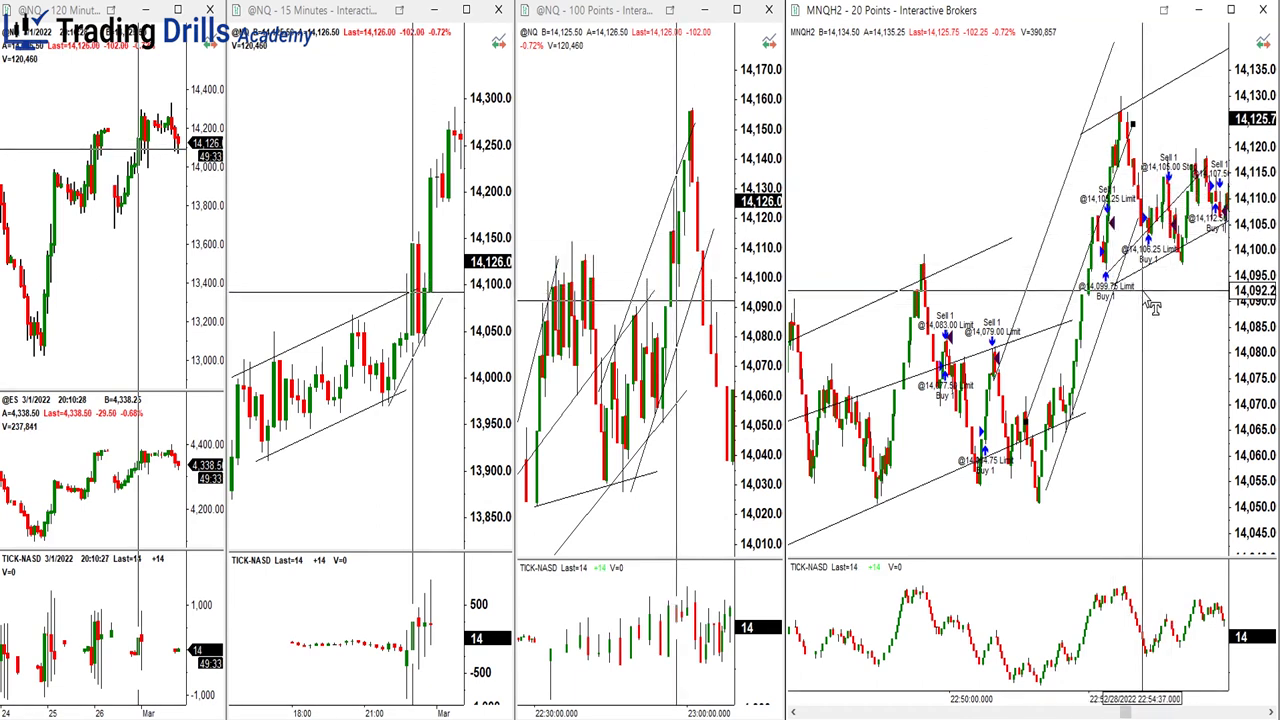
{"action": "left_click_drag", "start_coordinate": [1152, 309], "coordinate": [1086, 269]}
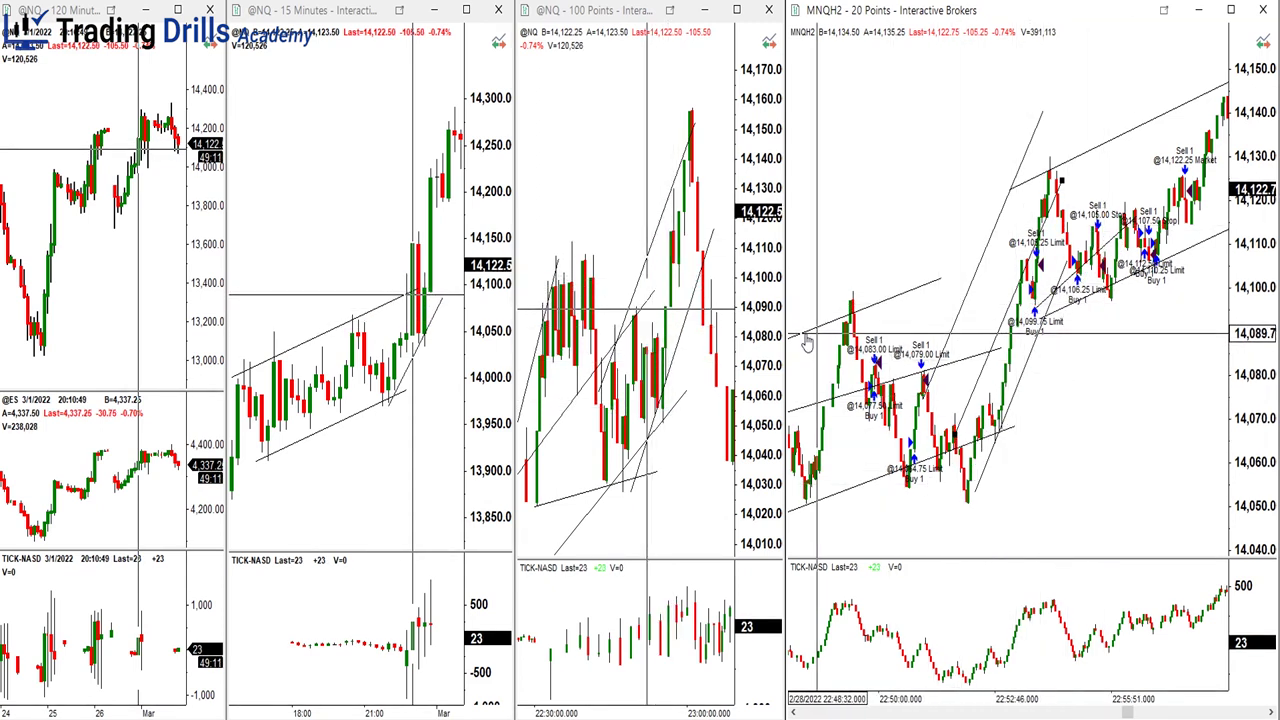
{"action": "mouse_move", "coordinate": [1053, 345]}
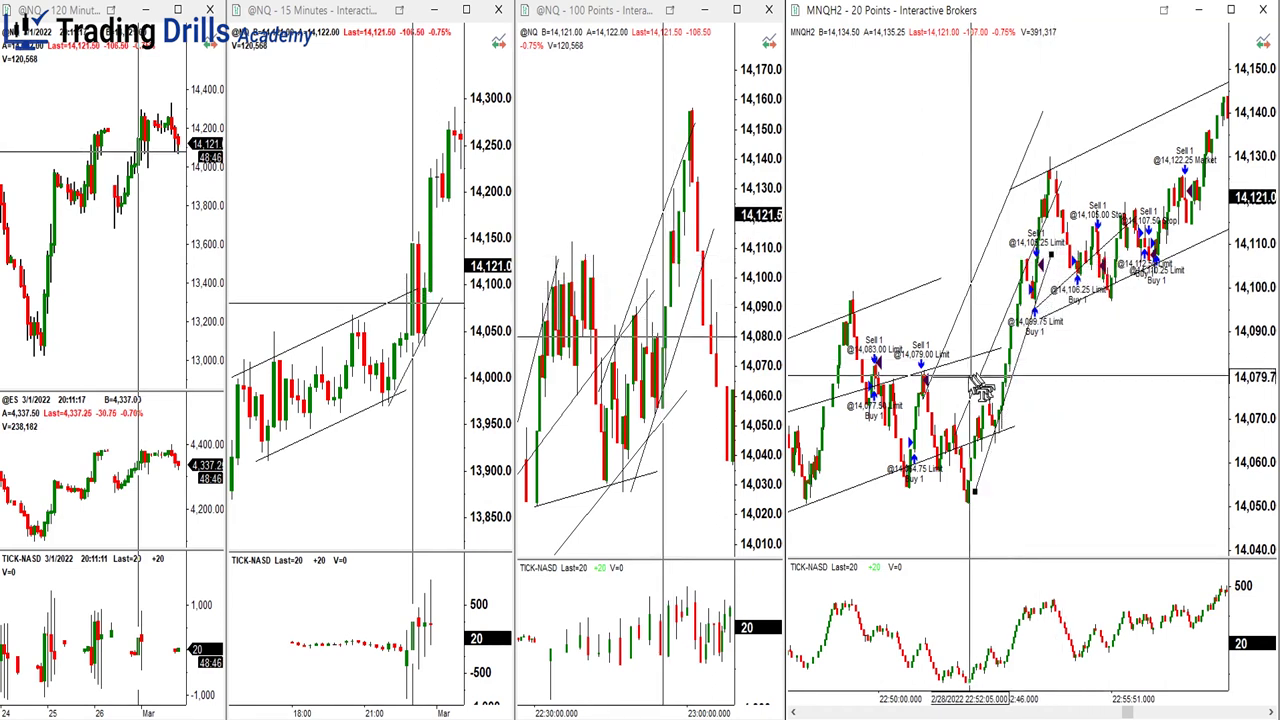
{"action": "left_click_drag", "start_coordinate": [980, 390], "coordinate": [1049, 114]}
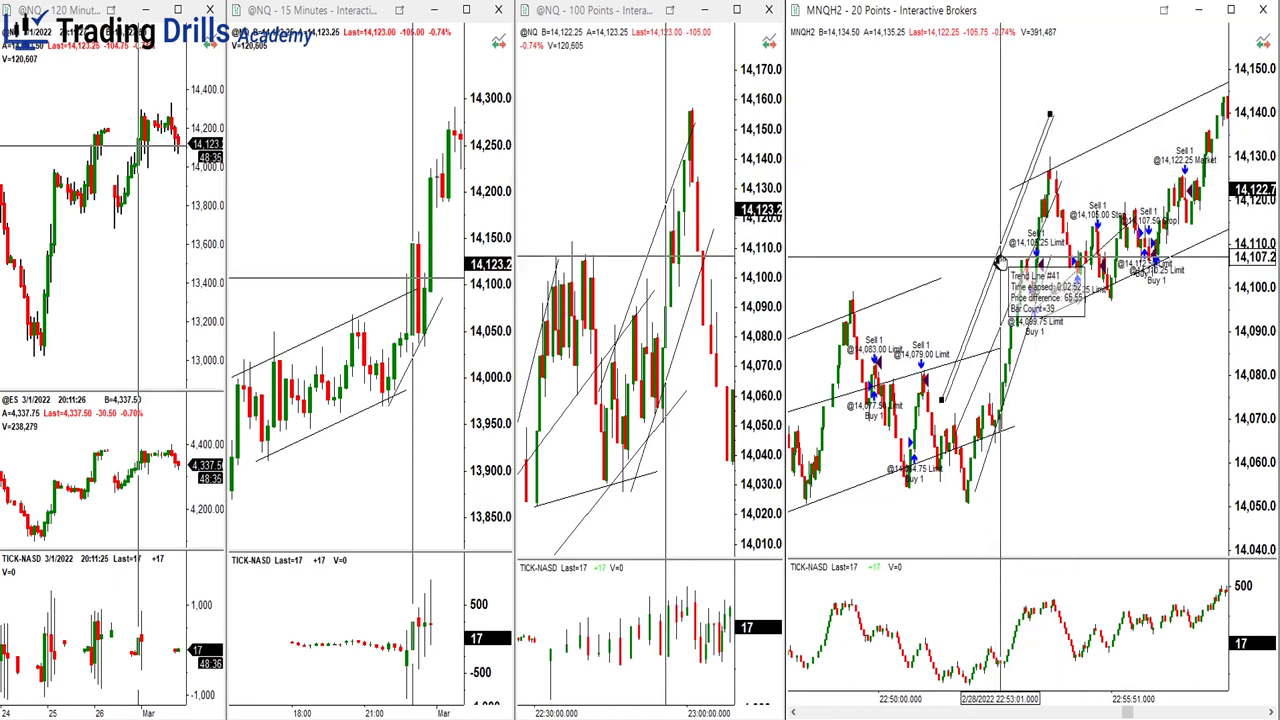
{"action": "left_click_drag", "start_coordinate": [1000, 262], "coordinate": [1005, 282]}
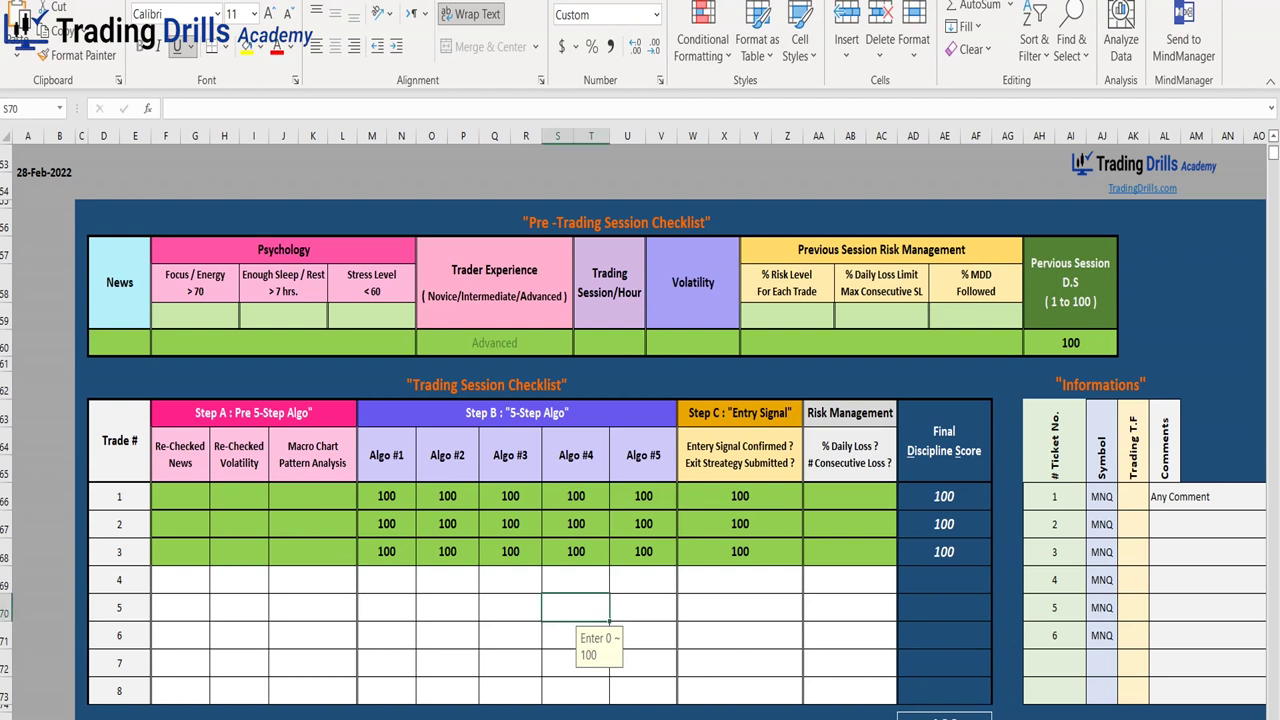
Check the commissions of the first three trades and Trade 4's 22:54 buy price in the trade log
{"action": "key", "text": "ctrl+Page_Down"}
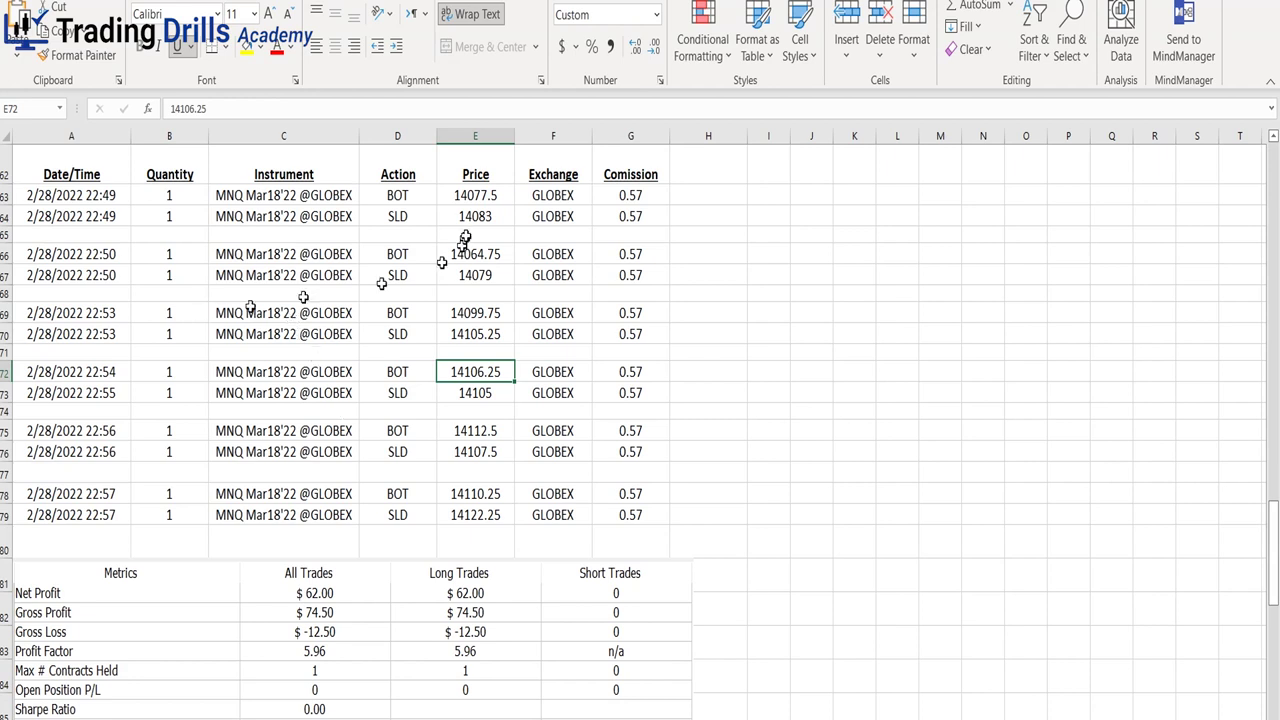
{"action": "left_click_drag", "start_coordinate": [632, 203], "coordinate": [633, 238]}
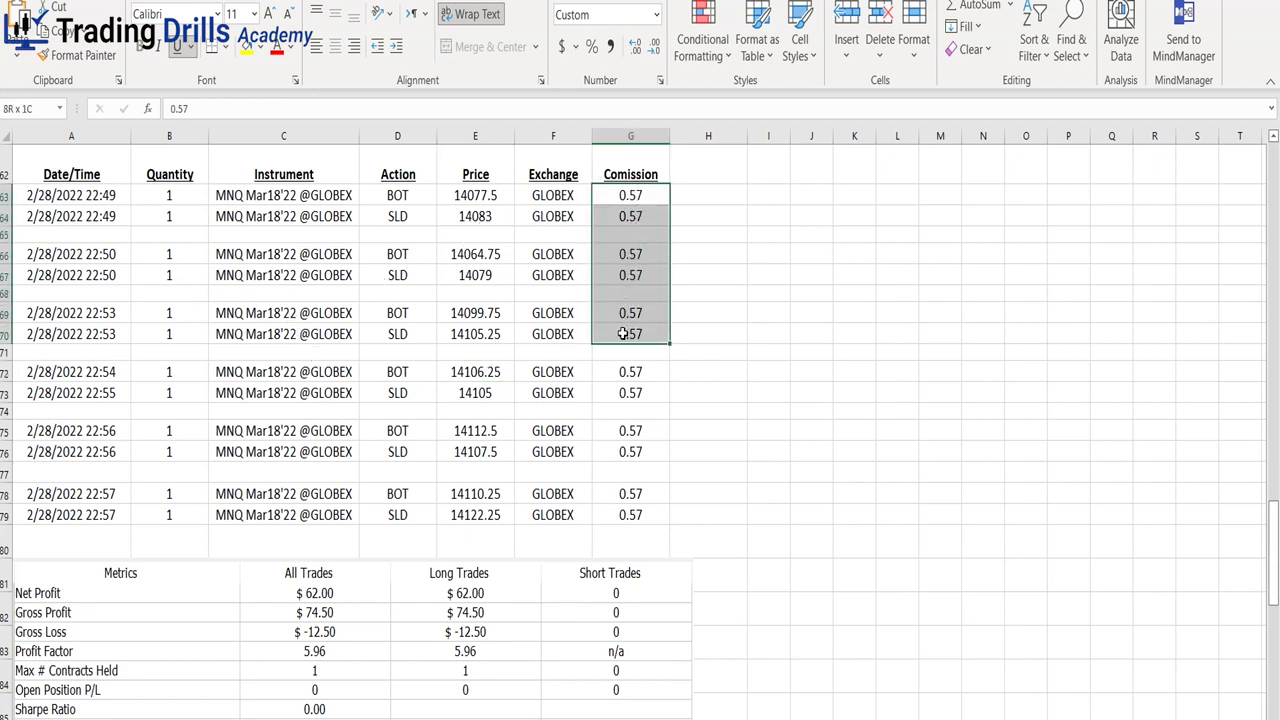
{"action": "left_click", "coordinate": [495, 375]}
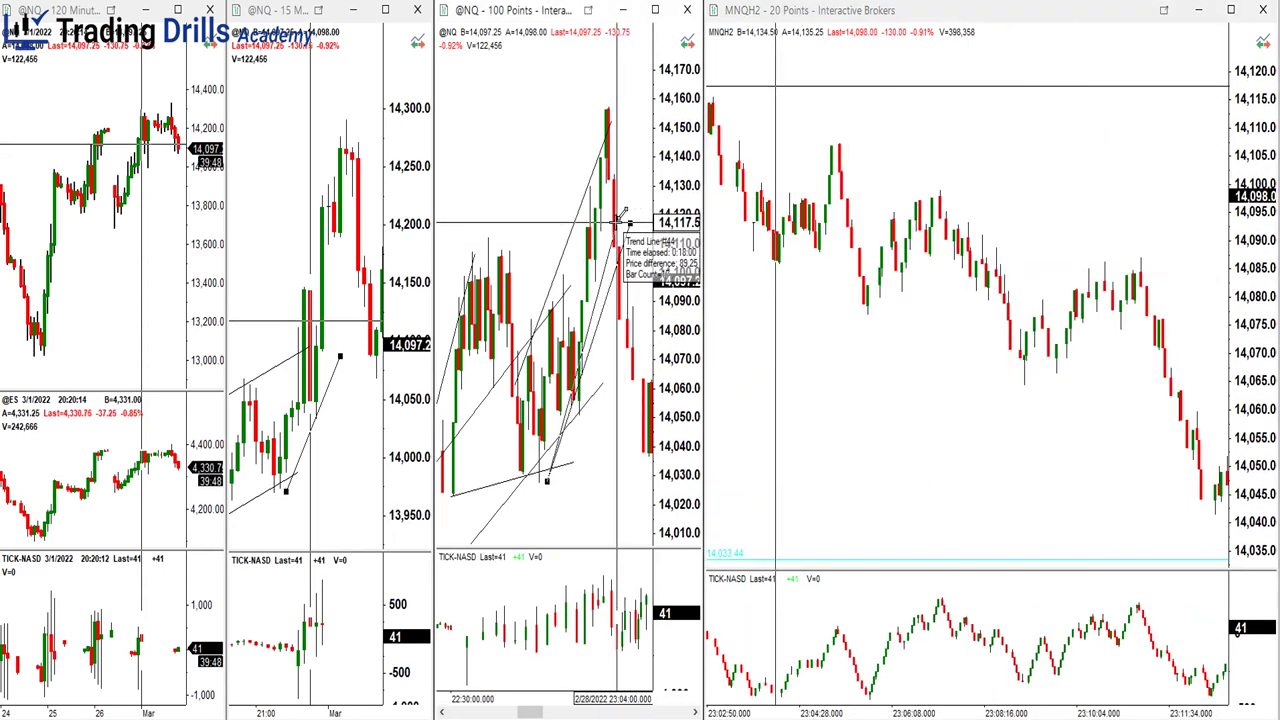
Adjust the steep channel on the NQ 100 Points chart and draw falling trend lines on the MNQH2 and 100 Points charts
{"action": "left_click_drag", "start_coordinate": [631, 216], "coordinate": [545, 334]}
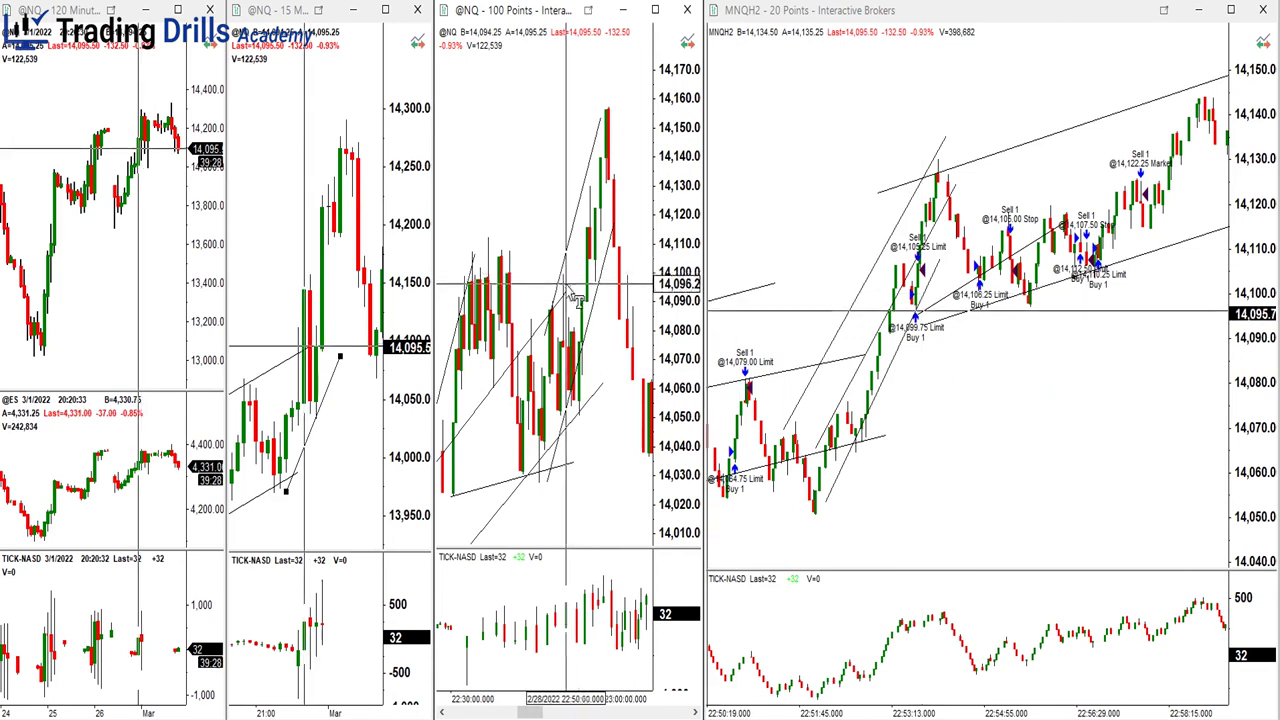
{"action": "left_click_drag", "start_coordinate": [855, 410], "coordinate": [890, 410]}
{"action": "scroll", "coordinate": [893, 411], "scroll_direction": "up", "scroll_amount": 5}
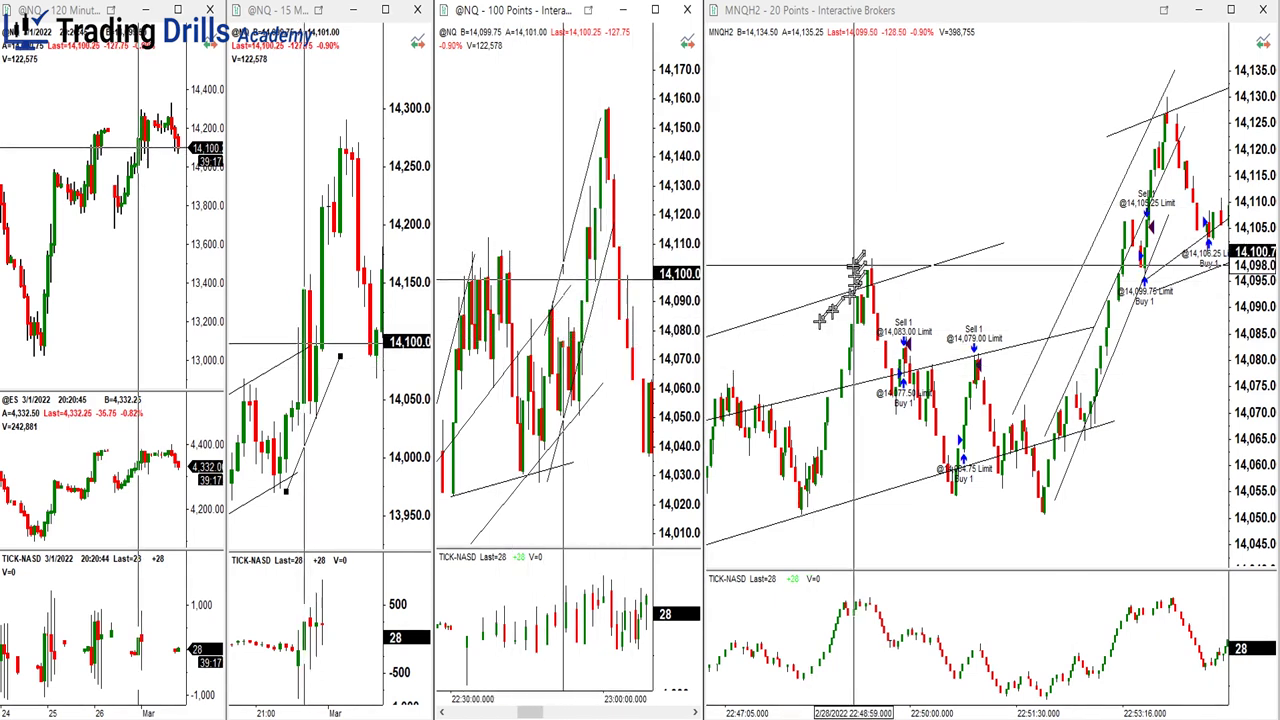
{"action": "mouse_move", "coordinate": [864, 242]}
{"action": "left_mouse_down"}
{"action": "mouse_move", "coordinate": [990, 360]}
{"action": "mouse_move", "coordinate": [1085, 425]}
{"action": "left_mouse_up"}
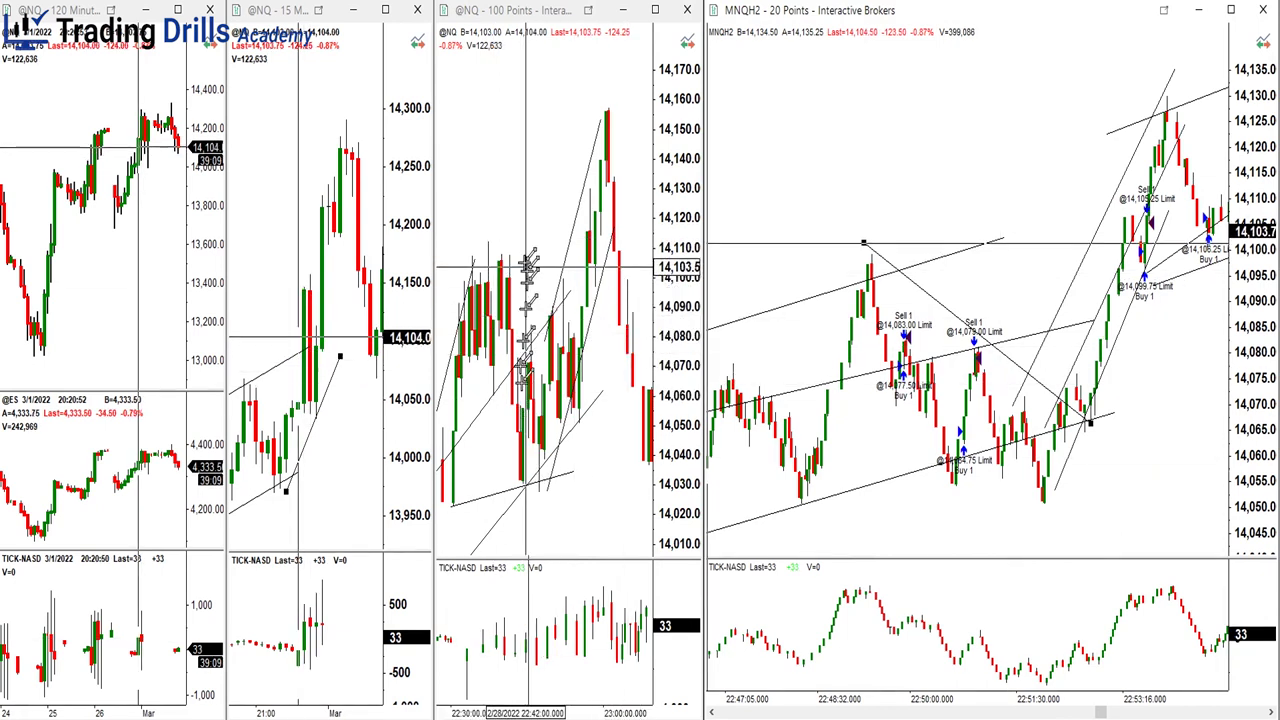
{"action": "mouse_move", "coordinate": [586, 229]}
{"action": "left_mouse_down"}
{"action": "mouse_move", "coordinate": [486, 330]}
{"action": "mouse_move", "coordinate": [590, 342]}
{"action": "mouse_move", "coordinate": [607, 365]}
{"action": "left_mouse_up"}
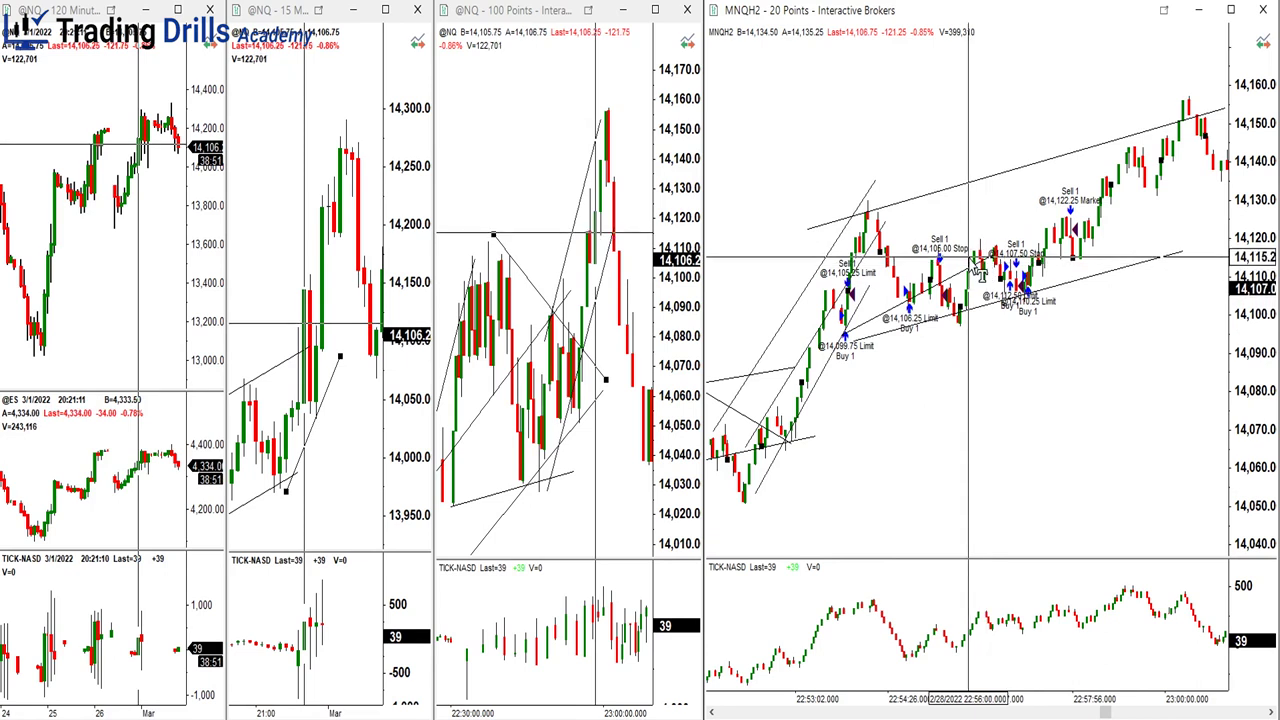
Reposition the upper channel line on the MNQH2 chart from about 14,124 to 14,159 and place a parallel line mid-channel
{"action": "key", "text": "ctrl+z"}
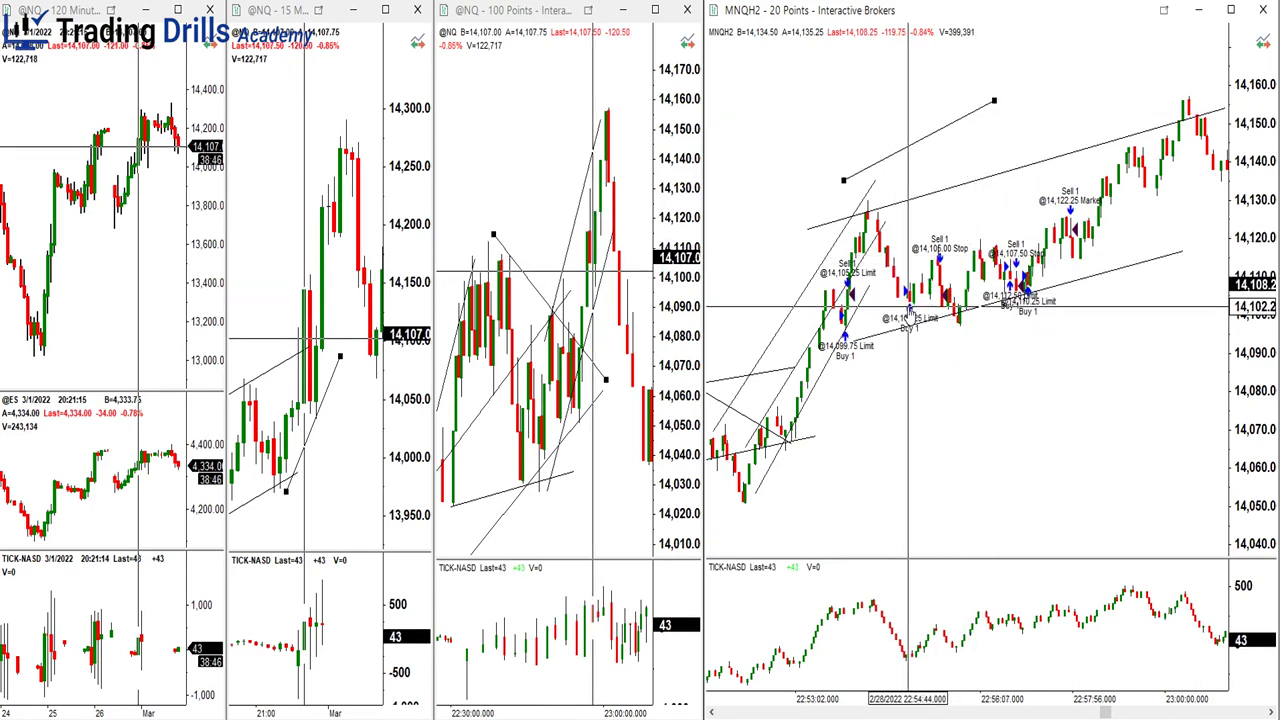
{"action": "left_click", "coordinate": [1110, 286]}
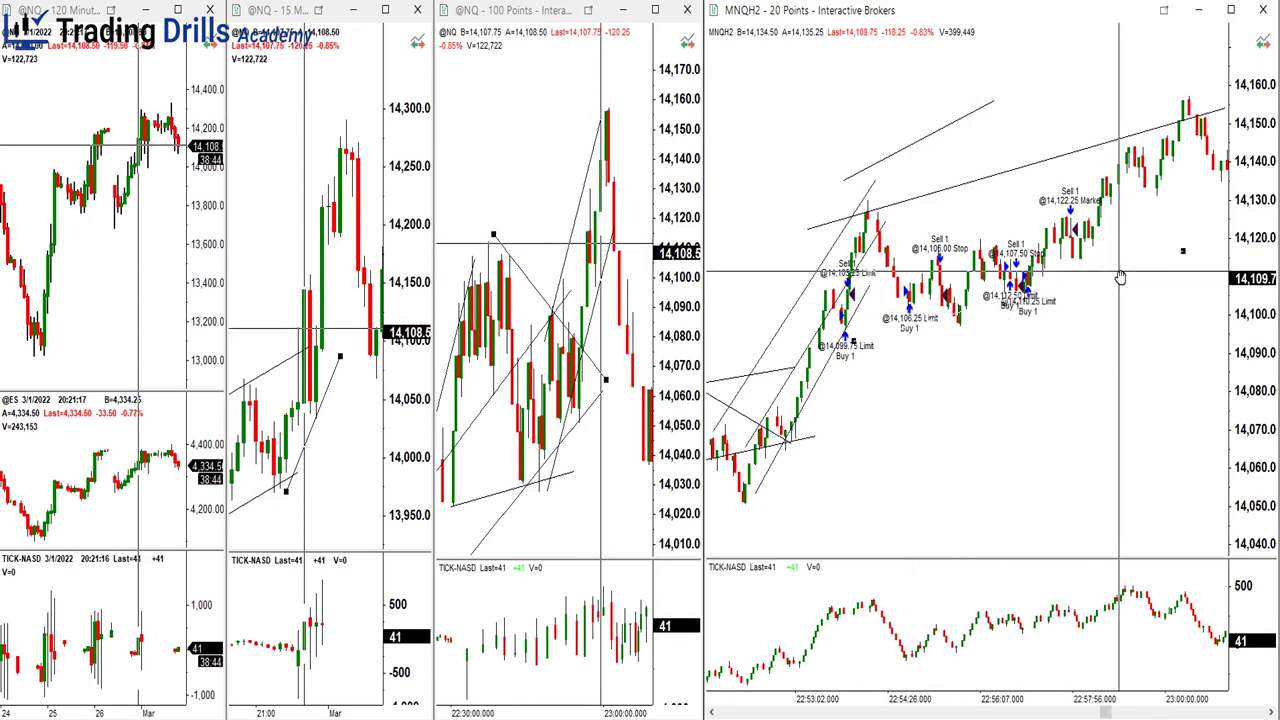
{"action": "left_click", "coordinate": [1112, 270]}
{"action": "left_click_drag", "start_coordinate": [1110, 245], "coordinate": [856, 219]}
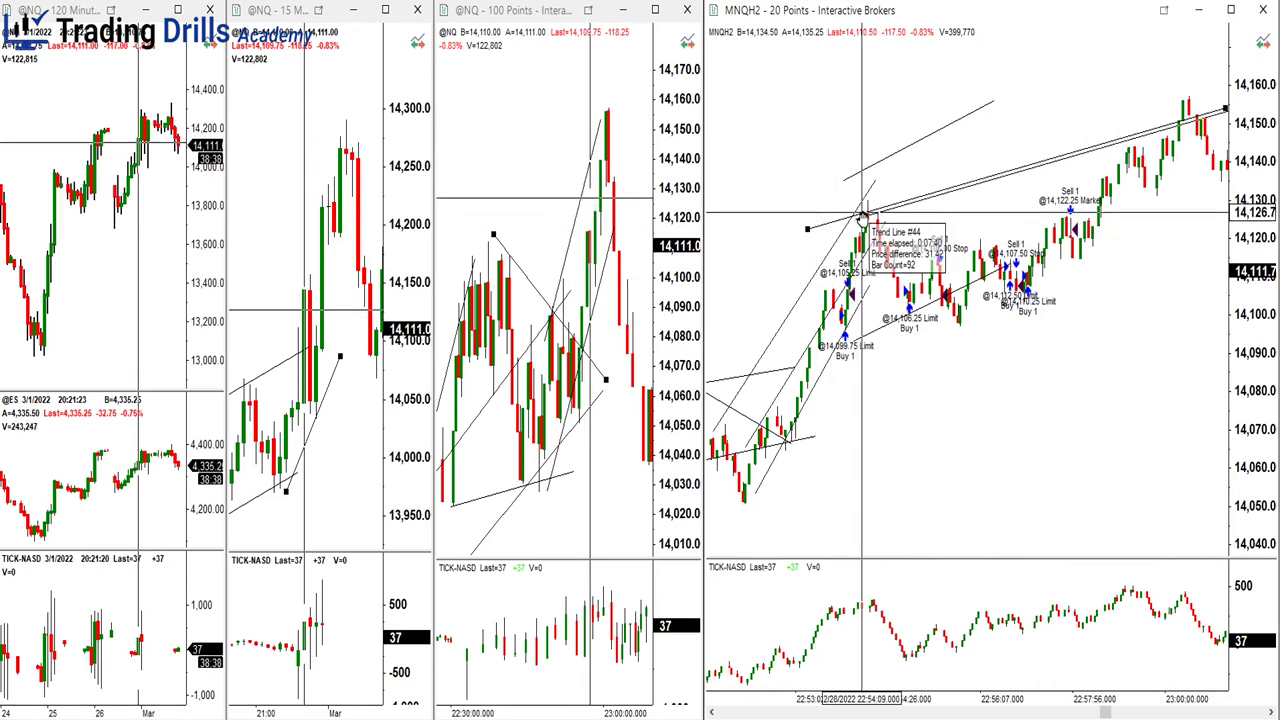
{"action": "left_click_drag", "start_coordinate": [1218, 121], "coordinate": [1224, 93]}
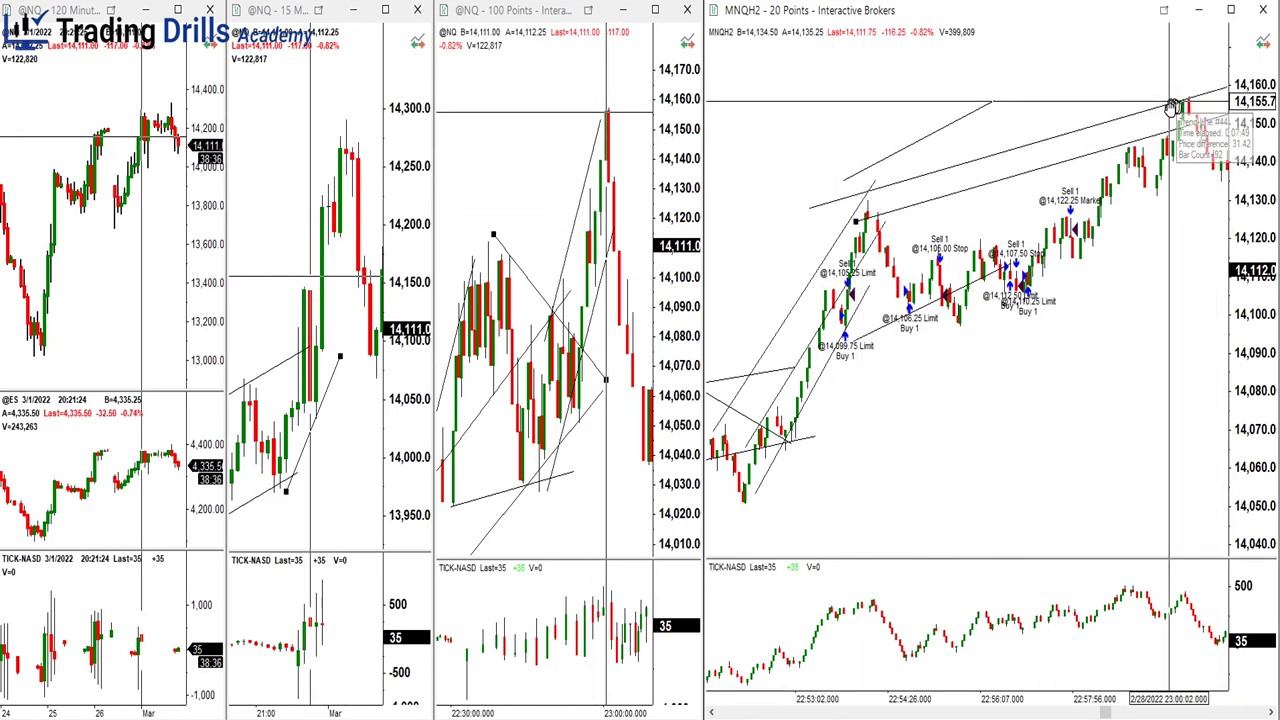
{"action": "left_click_drag", "start_coordinate": [856, 219], "coordinate": [813, 224]}
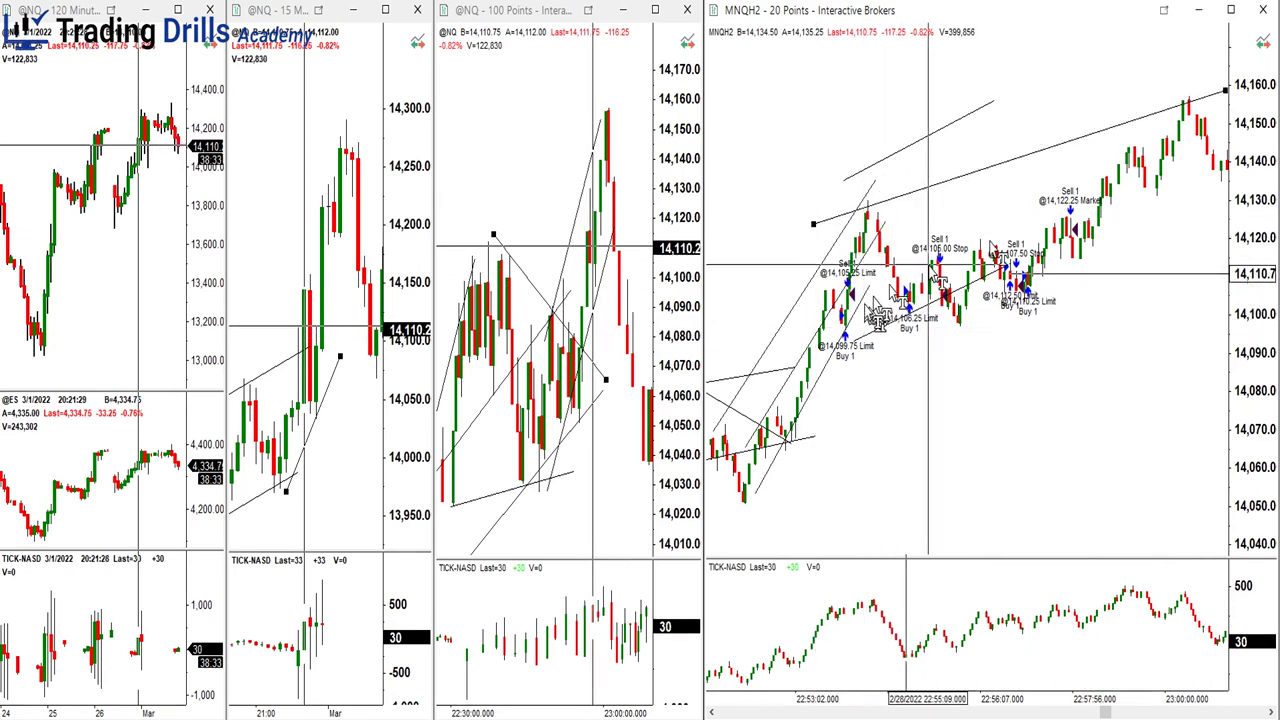
{"action": "left_click_drag", "start_coordinate": [940, 140], "coordinate": [1115, 178]}
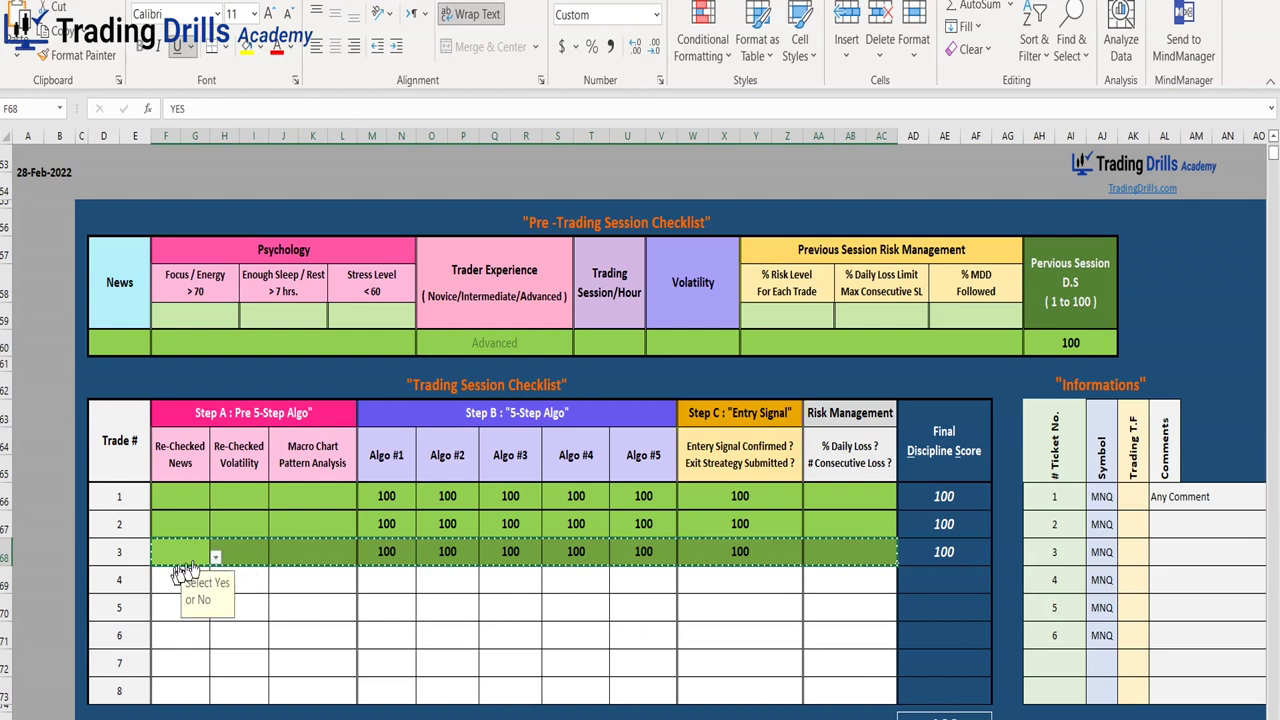
Copy Trade 3's full row of checklist answers and scores to Trade 4
{"action": "left_click", "coordinate": [166, 588]}
{"action": "key", "text": "ctrl+shift+Right"}
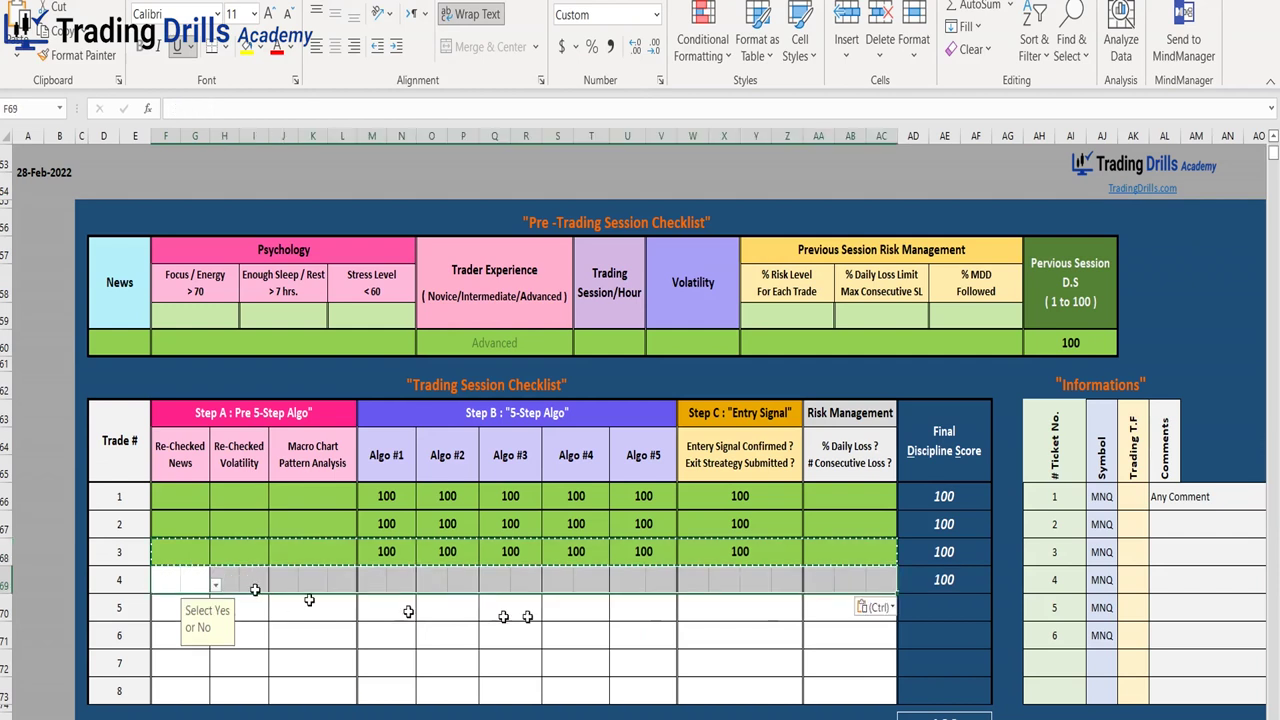
{"action": "key", "text": "ctrl+v"}
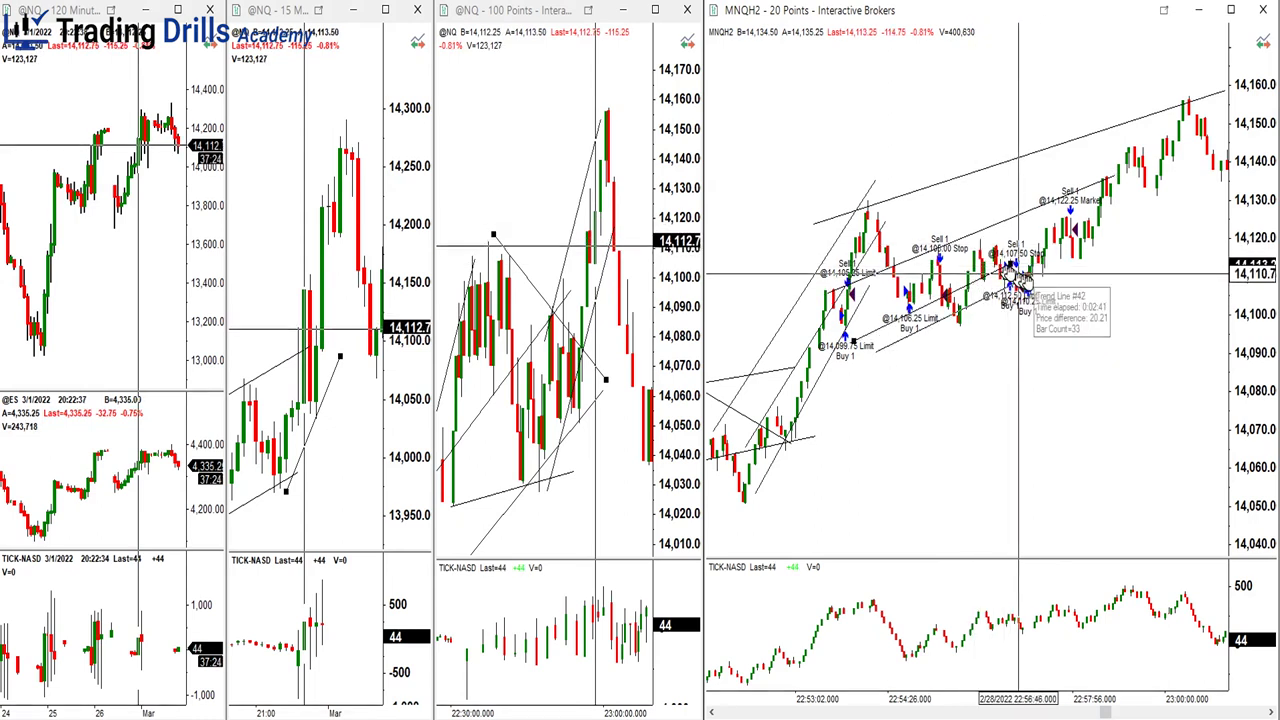
Reposition the lower channel line on the MNQH2 chart from about 14,094 to 14,109, with the middle line parallel, and review Trades 4 to 6
{"action": "mouse_move", "coordinate": [900, 373]}
{"action": "left_mouse_down"}
{"action": "mouse_move", "coordinate": [1048, 298]}
{"action": "mouse_move", "coordinate": [1050, 282]}
{"action": "left_mouse_up"}
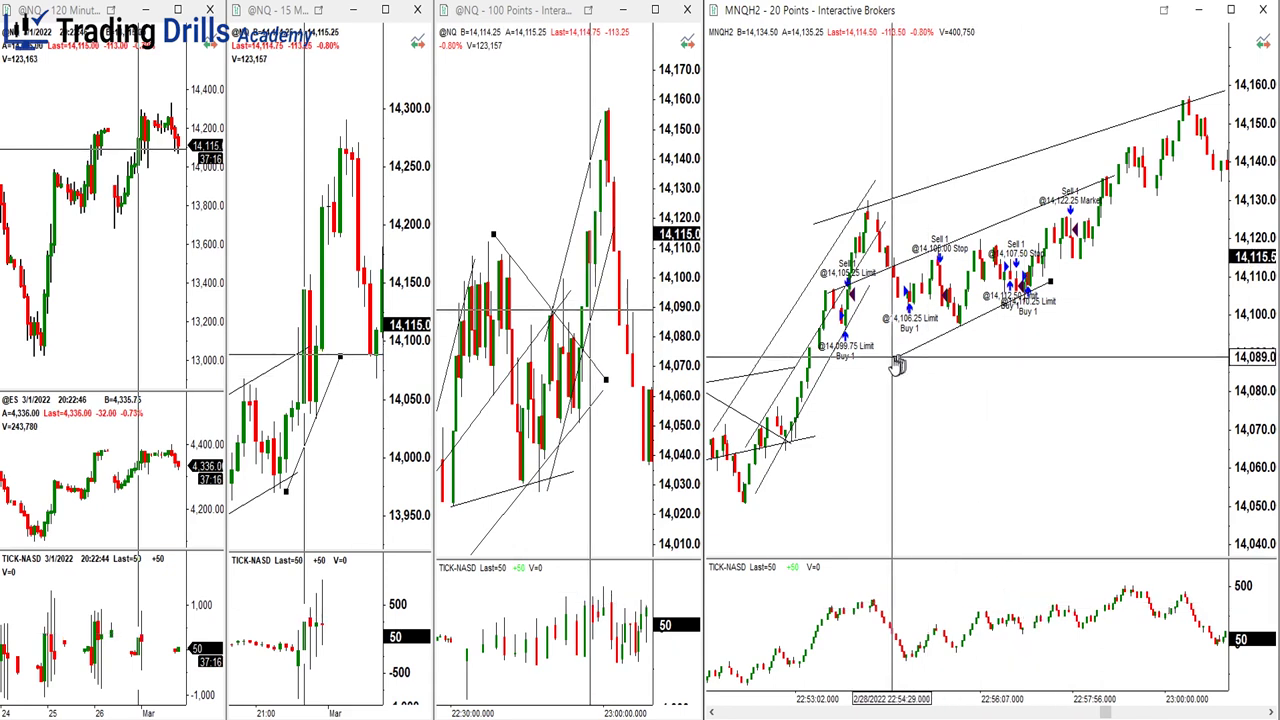
{"action": "left_click_drag", "start_coordinate": [890, 350], "coordinate": [1050, 290]}
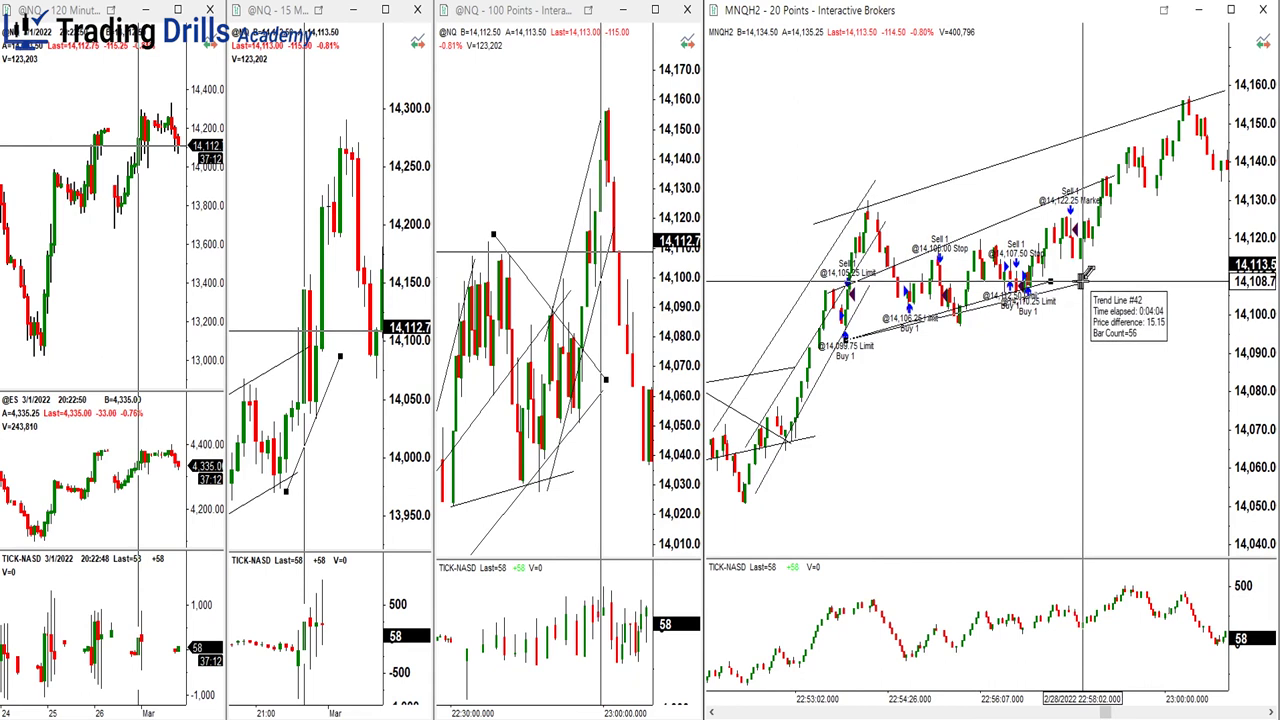
{"action": "left_click", "coordinate": [1082, 282]}
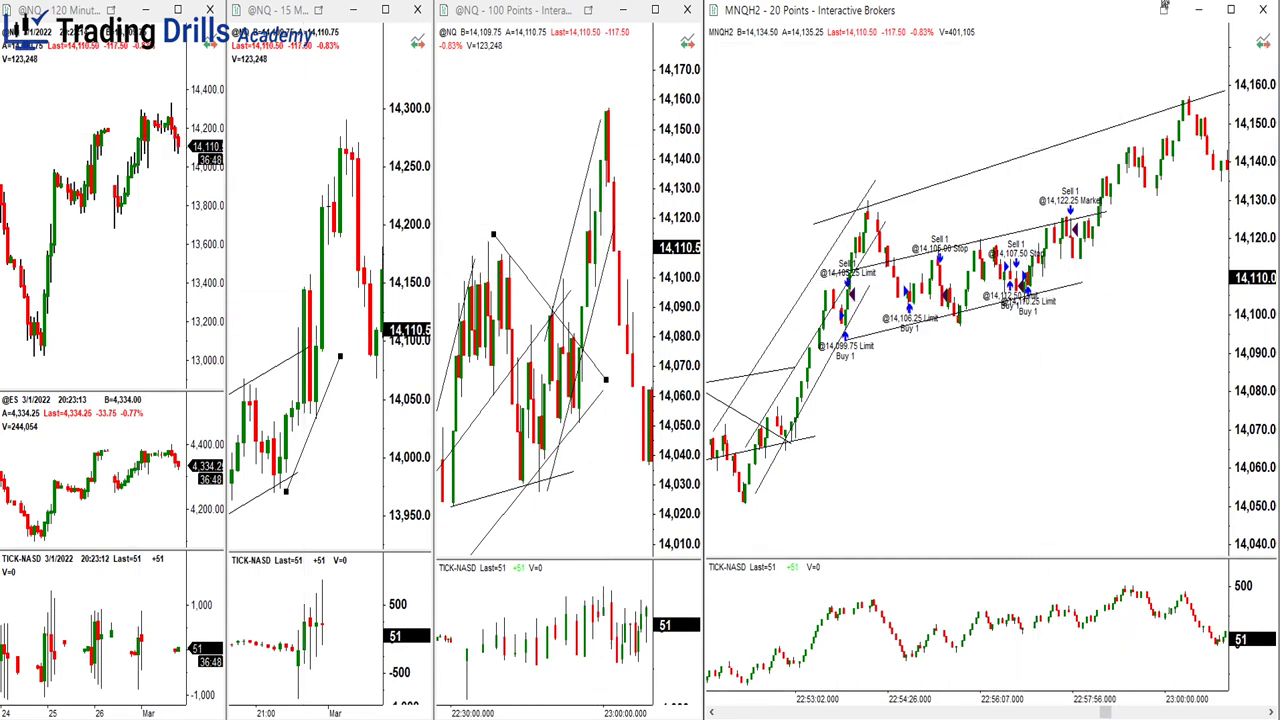
{"action": "scroll", "coordinate": [968, 263], "scroll_direction": "up", "scroll_amount": 3}
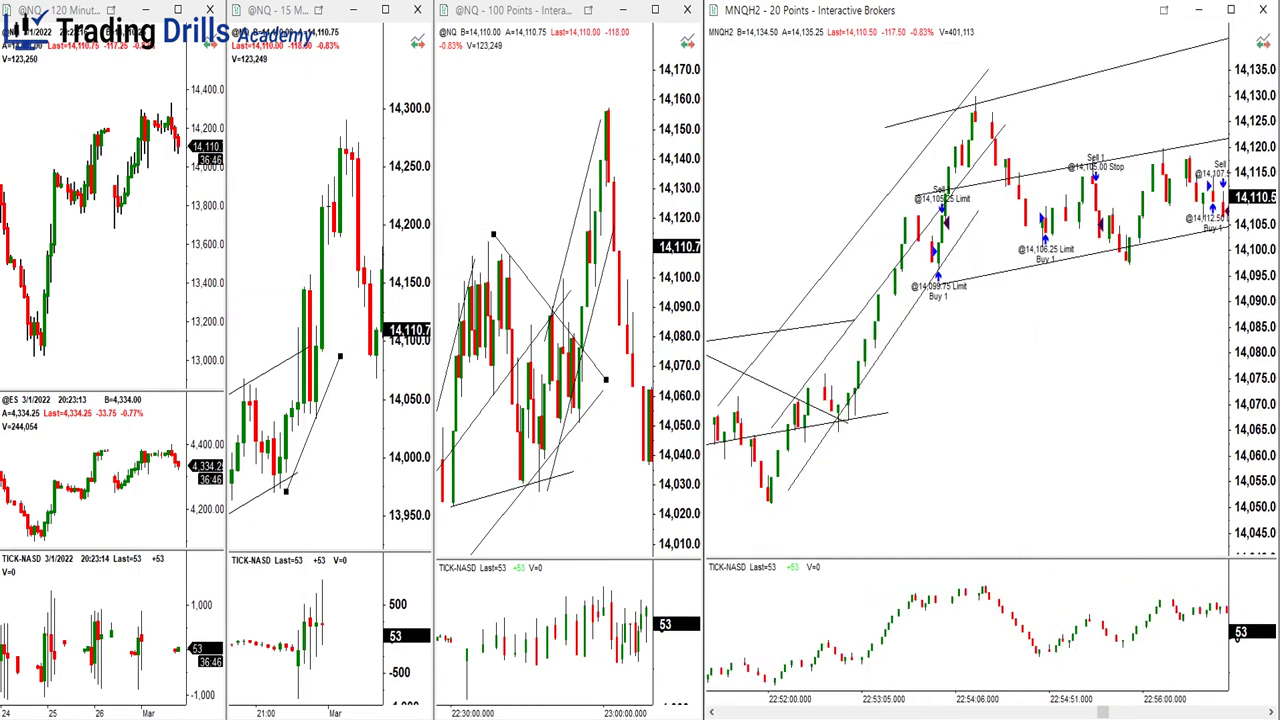
{"action": "scroll", "coordinate": [1080, 262], "scroll_direction": "up", "scroll_amount": 1}
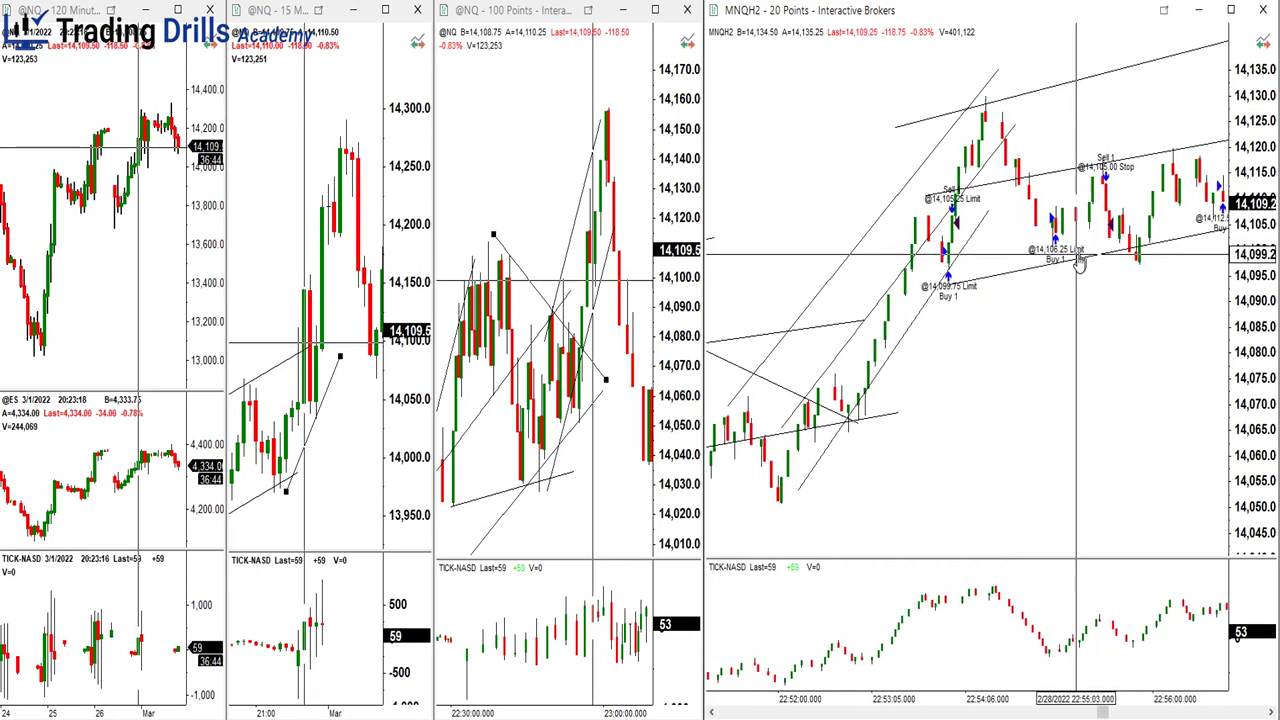
{"action": "scroll", "coordinate": [1080, 262], "scroll_direction": "down", "scroll_amount": 10}
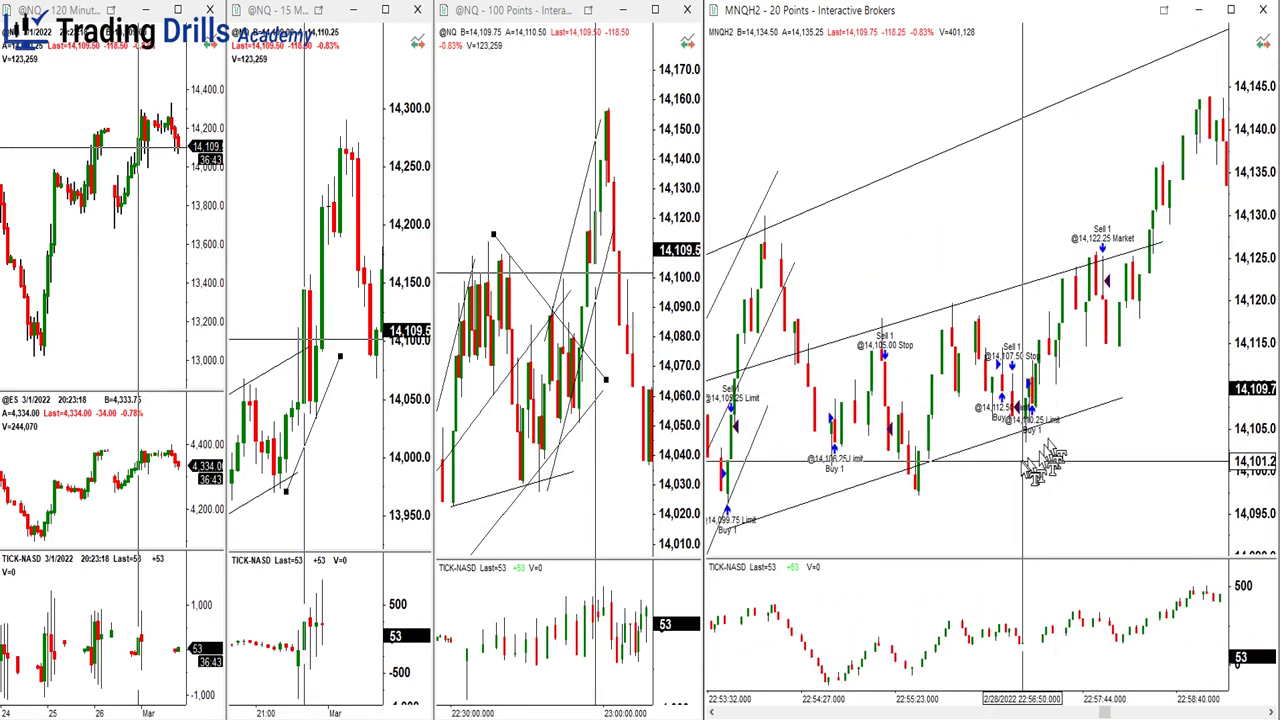
{"action": "scroll", "coordinate": [1040, 462], "scroll_direction": "down", "scroll_amount": 1}
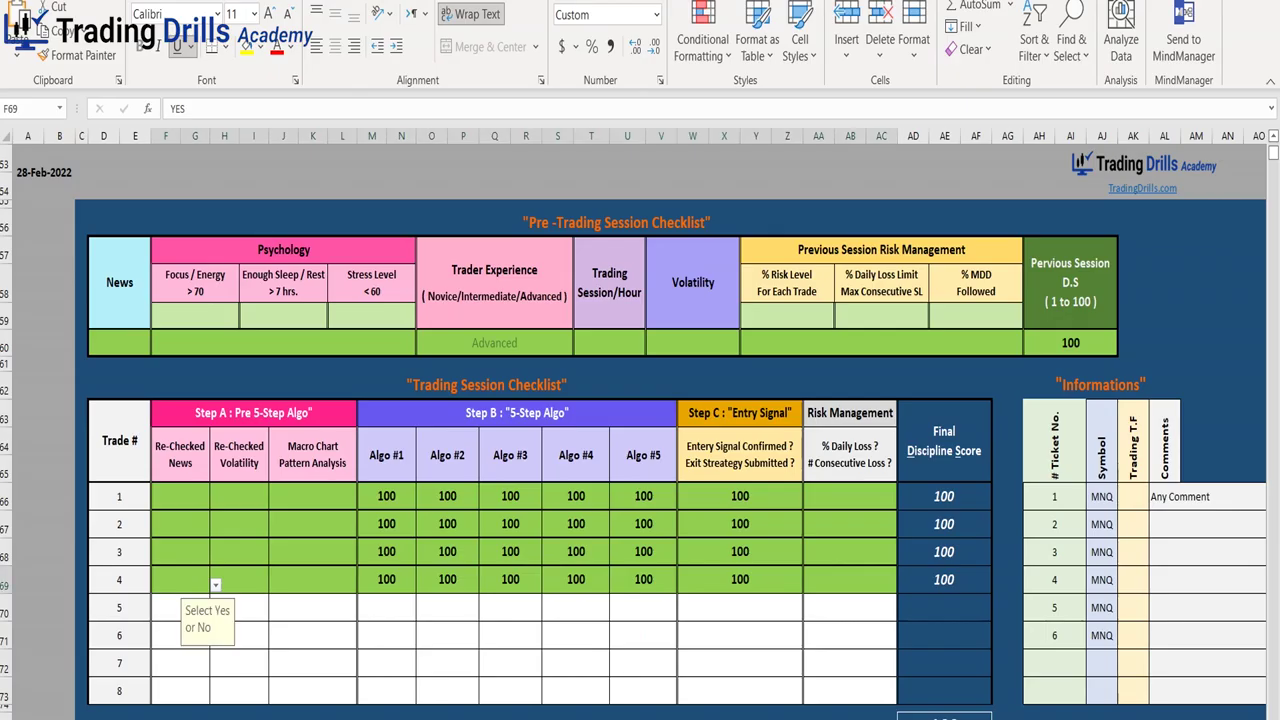
Copy Trade 4's Step A answers and Algo #1 through Algo #4 scores to Trade 5
{"action": "key", "text": "ctrl+shift+Right"}
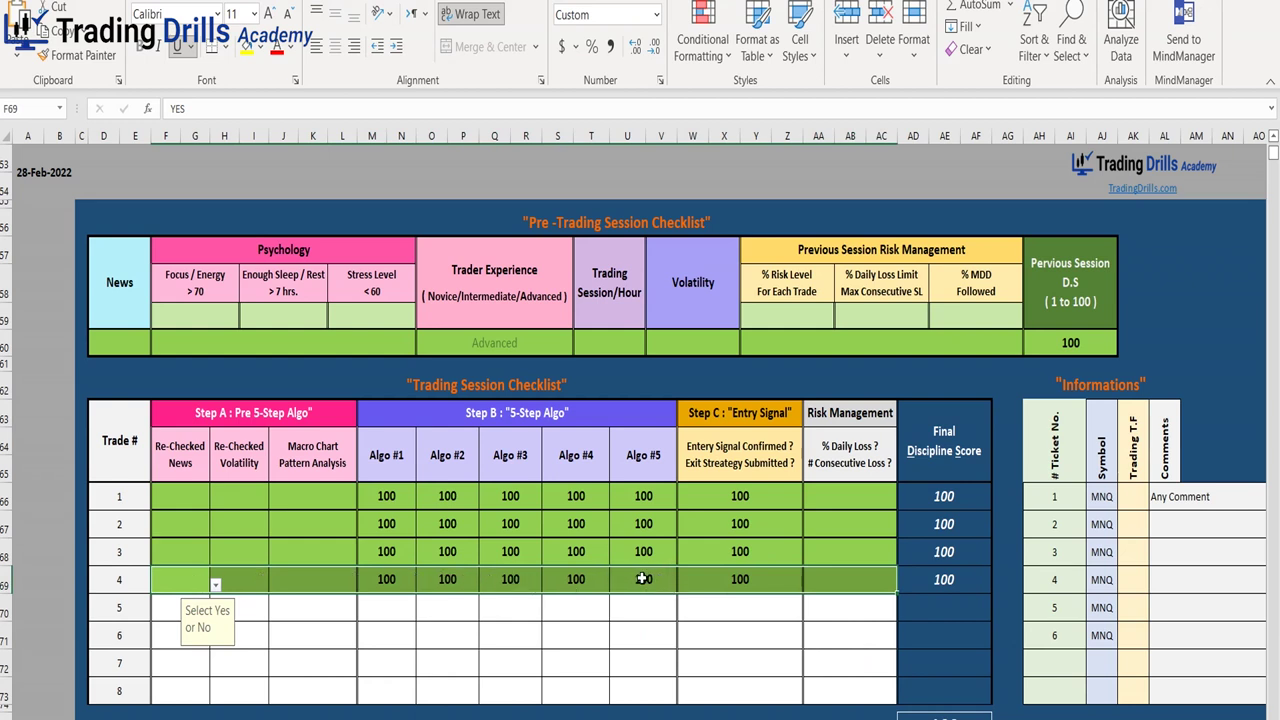
{"action": "left_click", "coordinate": [590, 578], "text": "shift"}
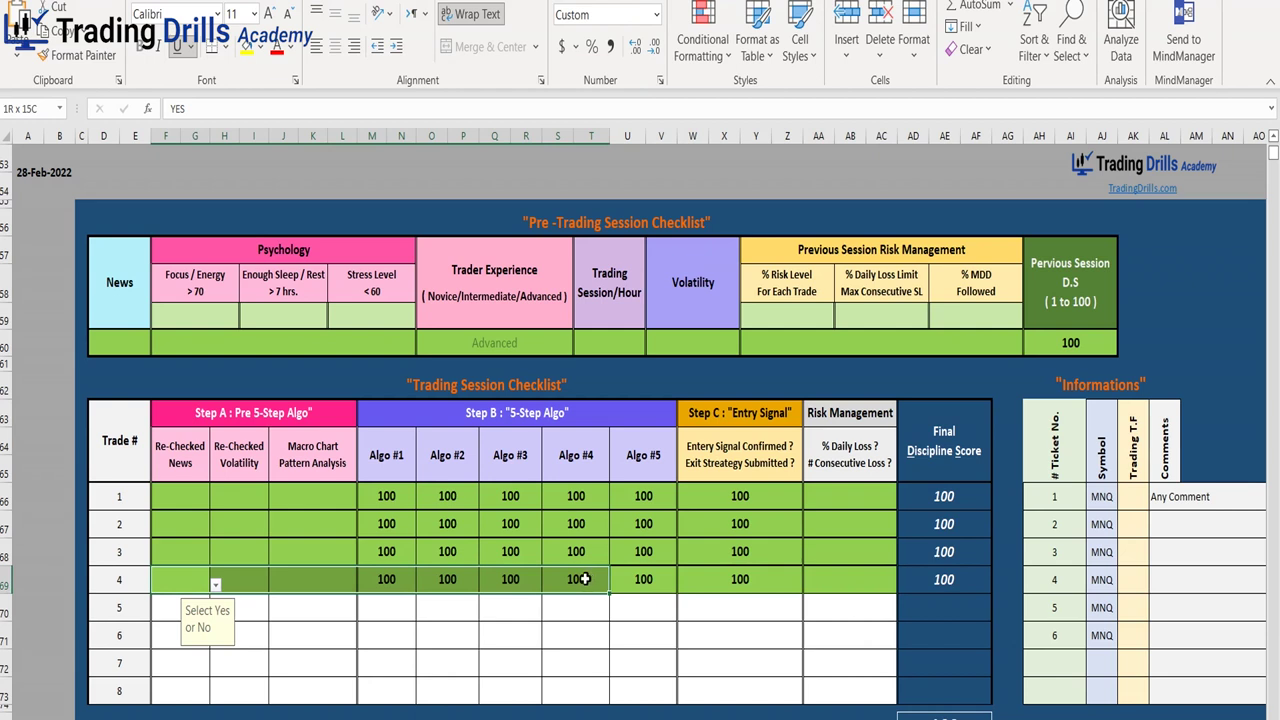
{"action": "key", "text": "ctrl+c"}
{"action": "left_click", "coordinate": [159, 610]}
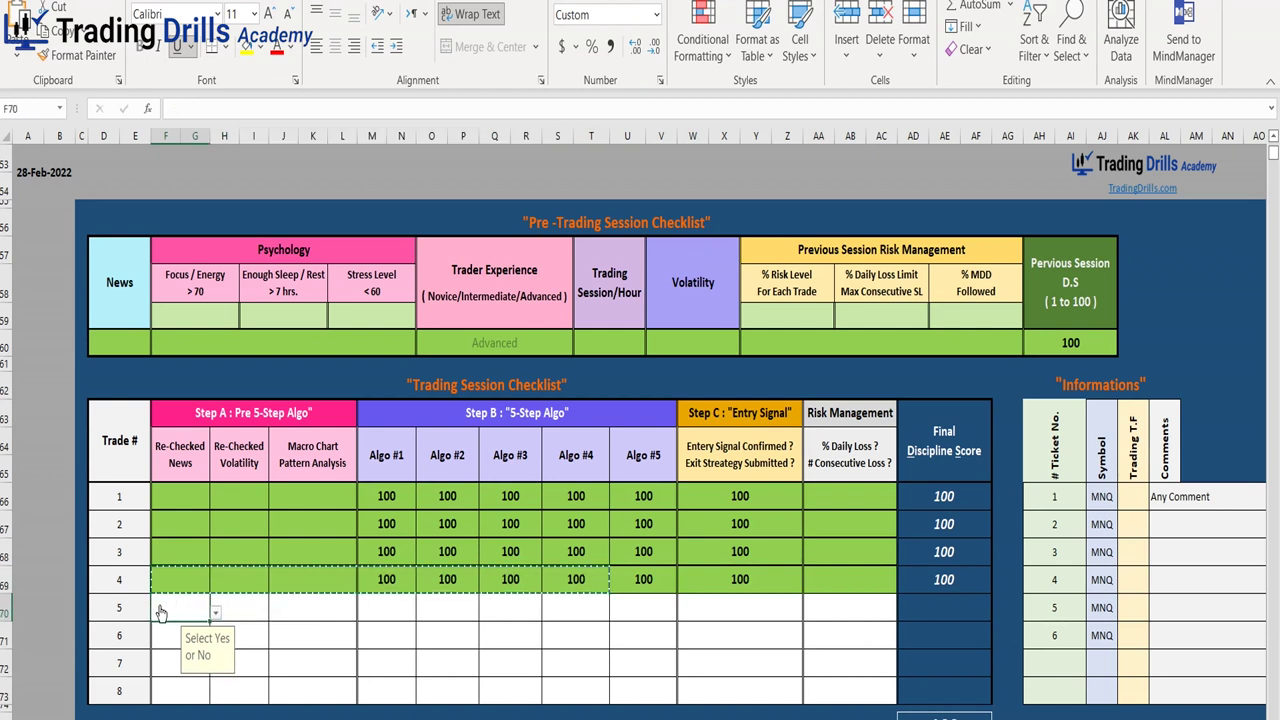
{"action": "key", "text": "ctrl+v"}
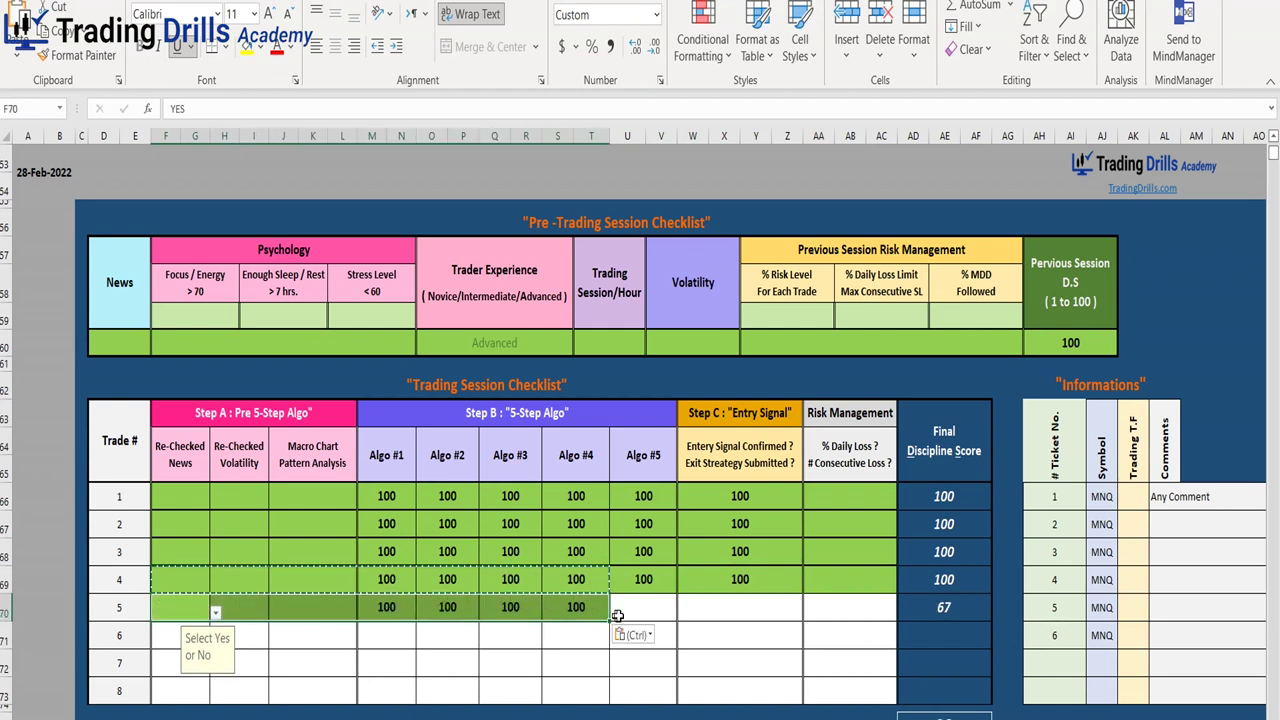
Enter 50 for Trade 5 in both Algo #5 and the Step C Entry Signal column
{"action": "left_click", "coordinate": [644, 612]}
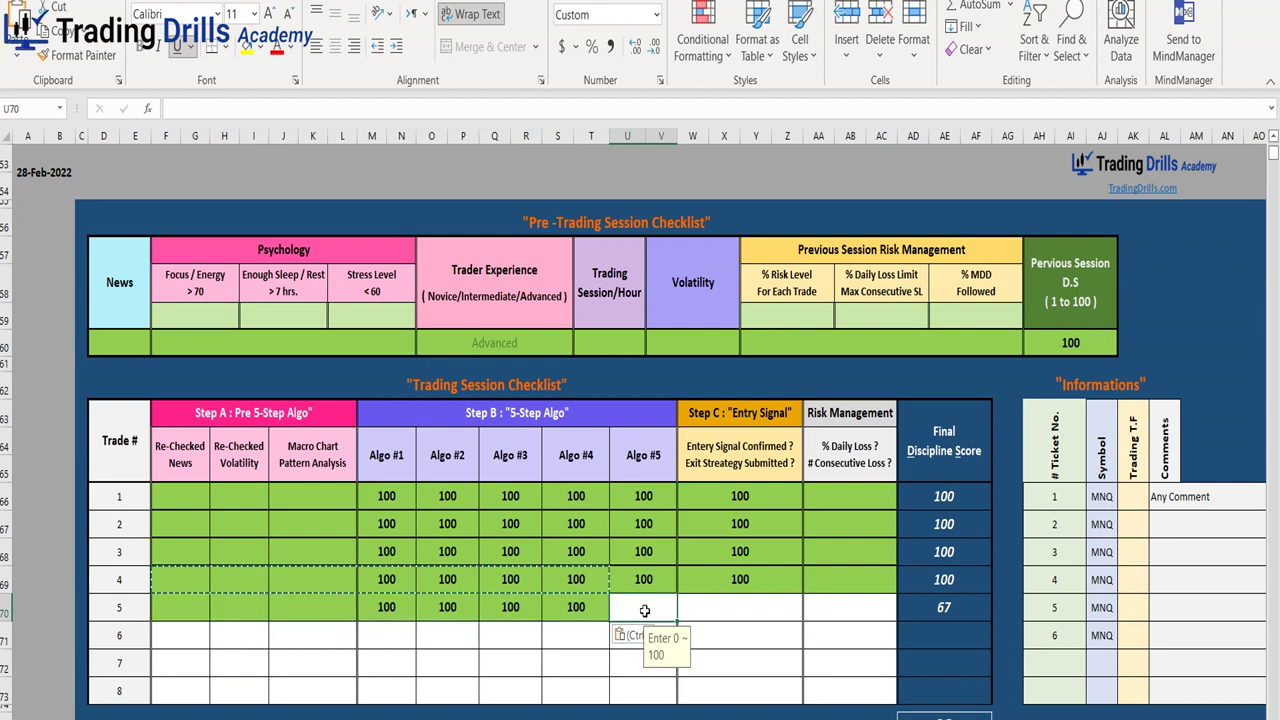
{"action": "type", "text": "50"}
{"action": "key", "text": "Tab"}
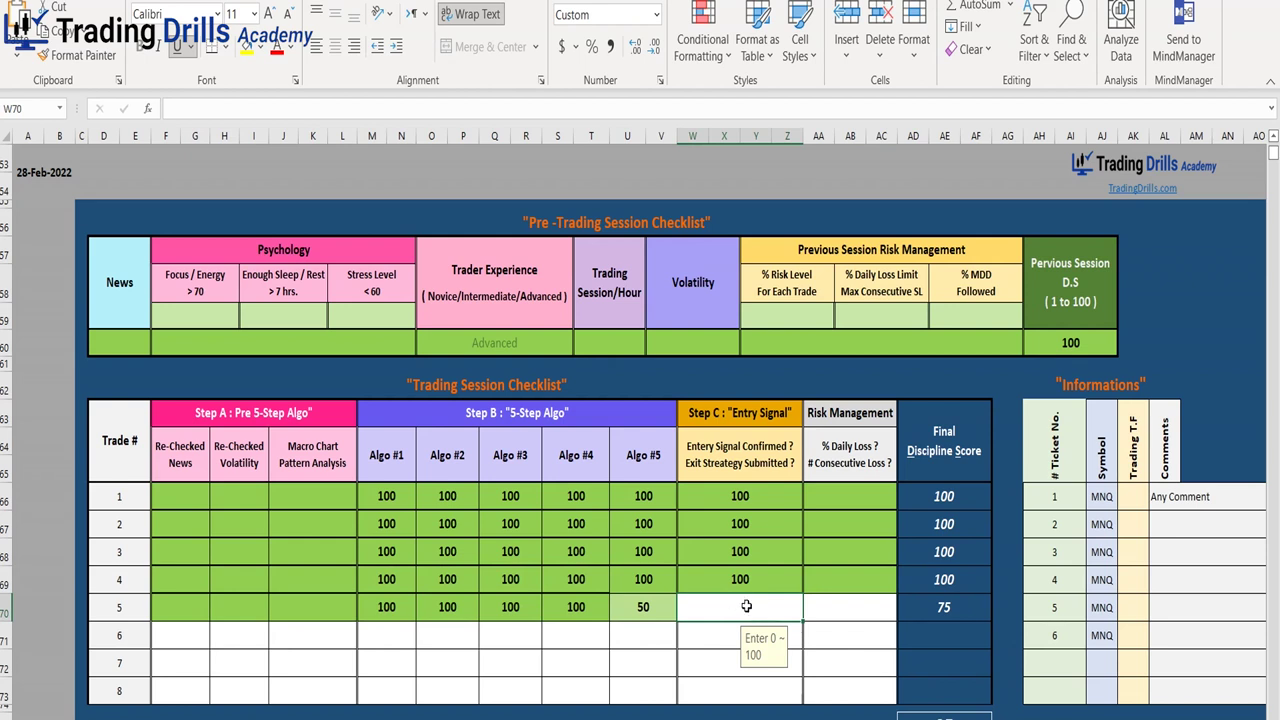
{"action": "key", "text": "Return"}
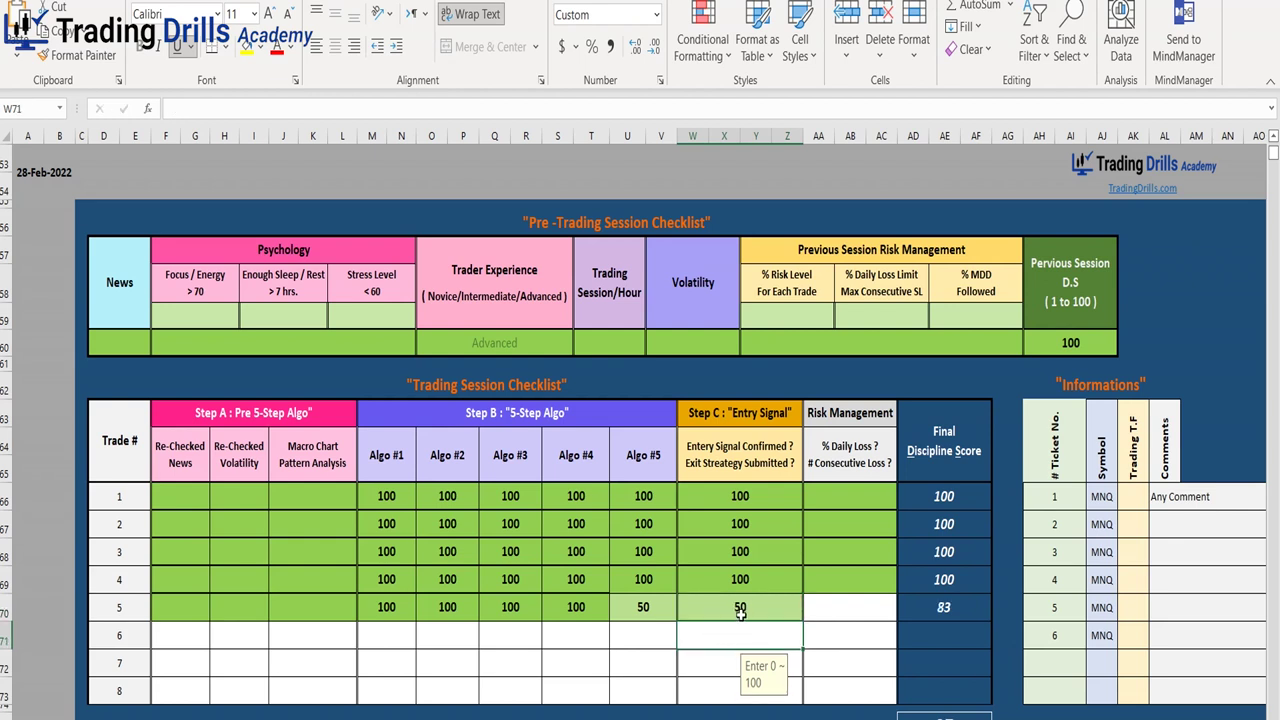
Copy Trade 4's YES answer for Risk Management to Trade 5 and switch back to the MNQH2 chart
{"action": "left_click", "coordinate": [829, 607]}
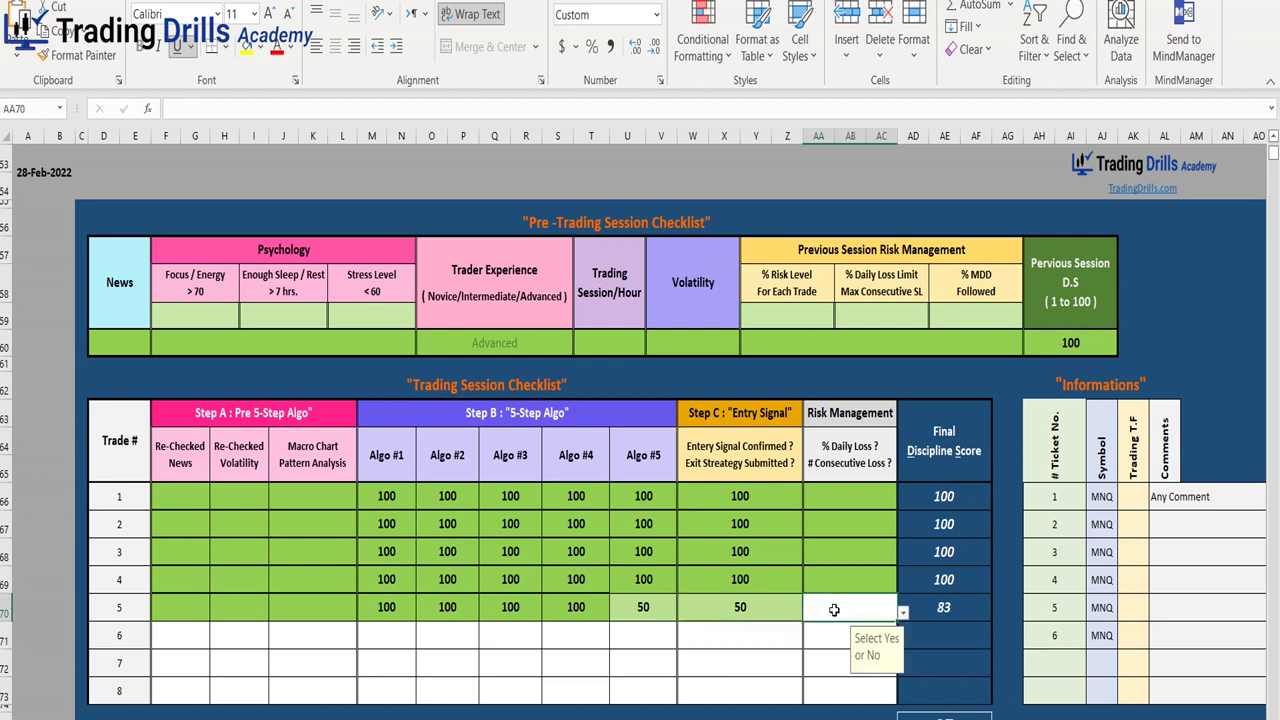
{"action": "left_click", "coordinate": [844, 563]}
{"action": "left_click", "coordinate": [845, 581]}
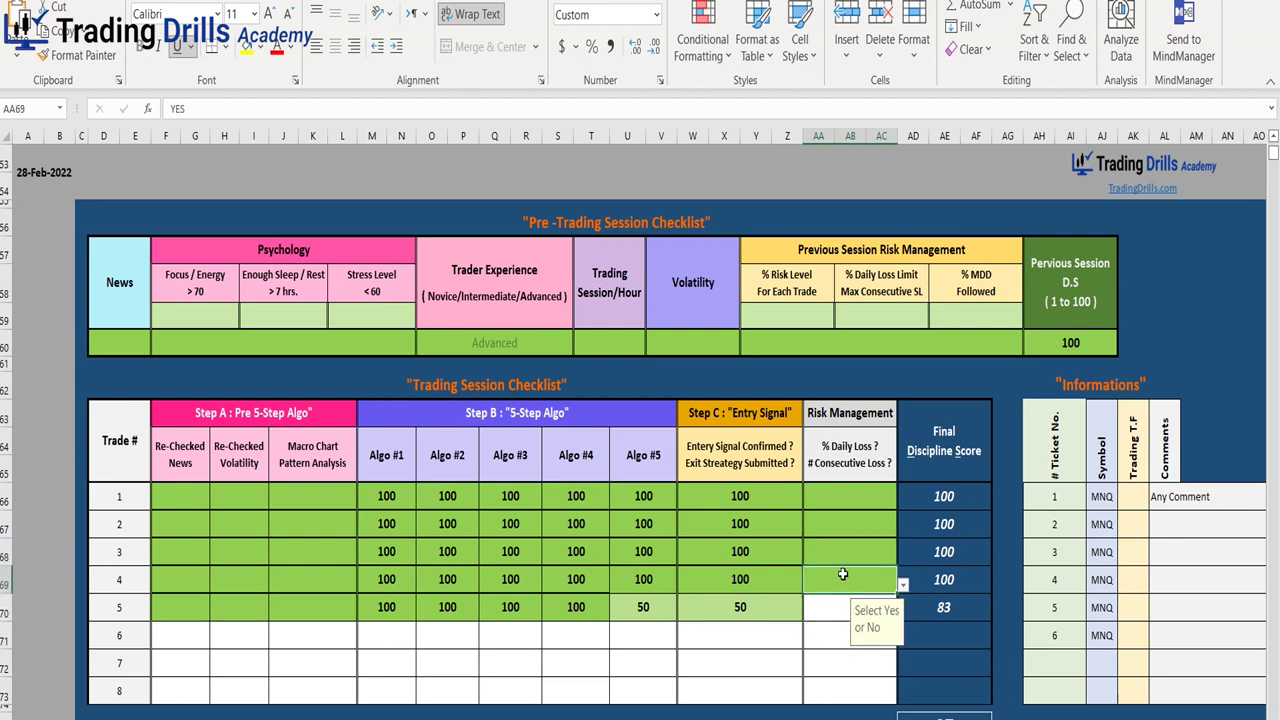
{"action": "key", "text": "ctrl+c"}
{"action": "left_click", "coordinate": [825, 615]}
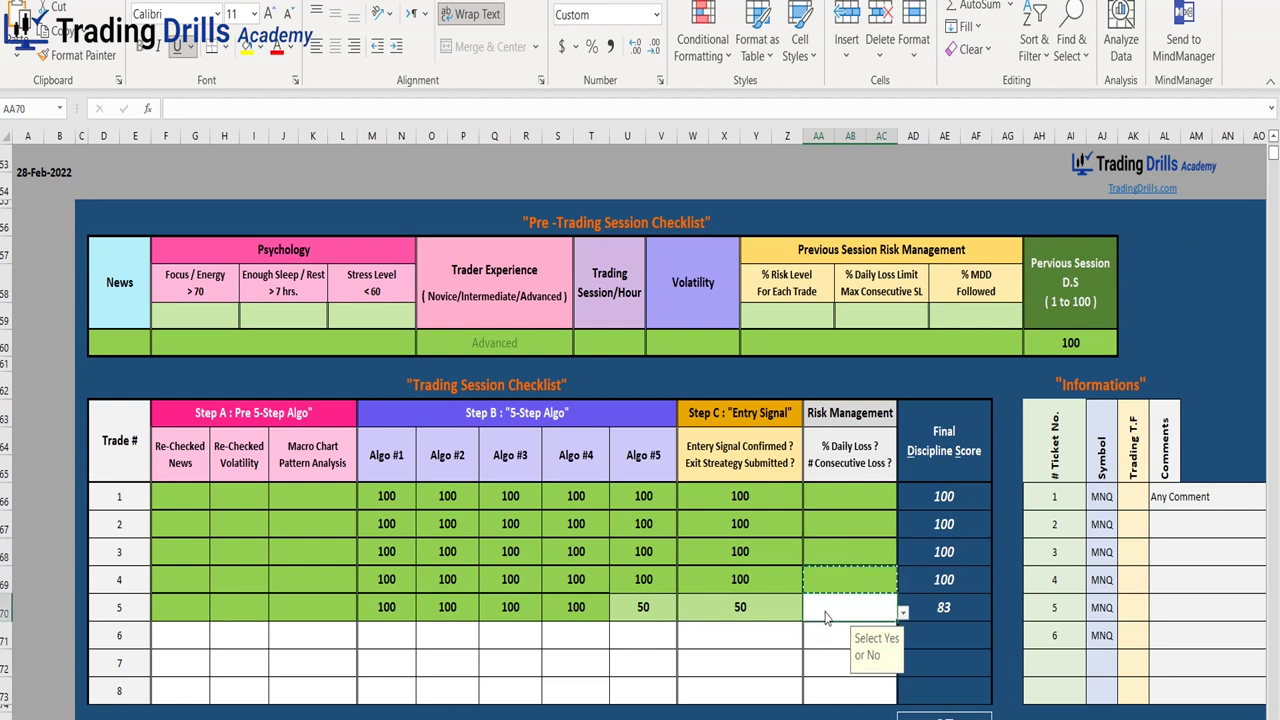
{"action": "key", "text": "ctrl+v"}
{"action": "key", "text": "ctrl"}
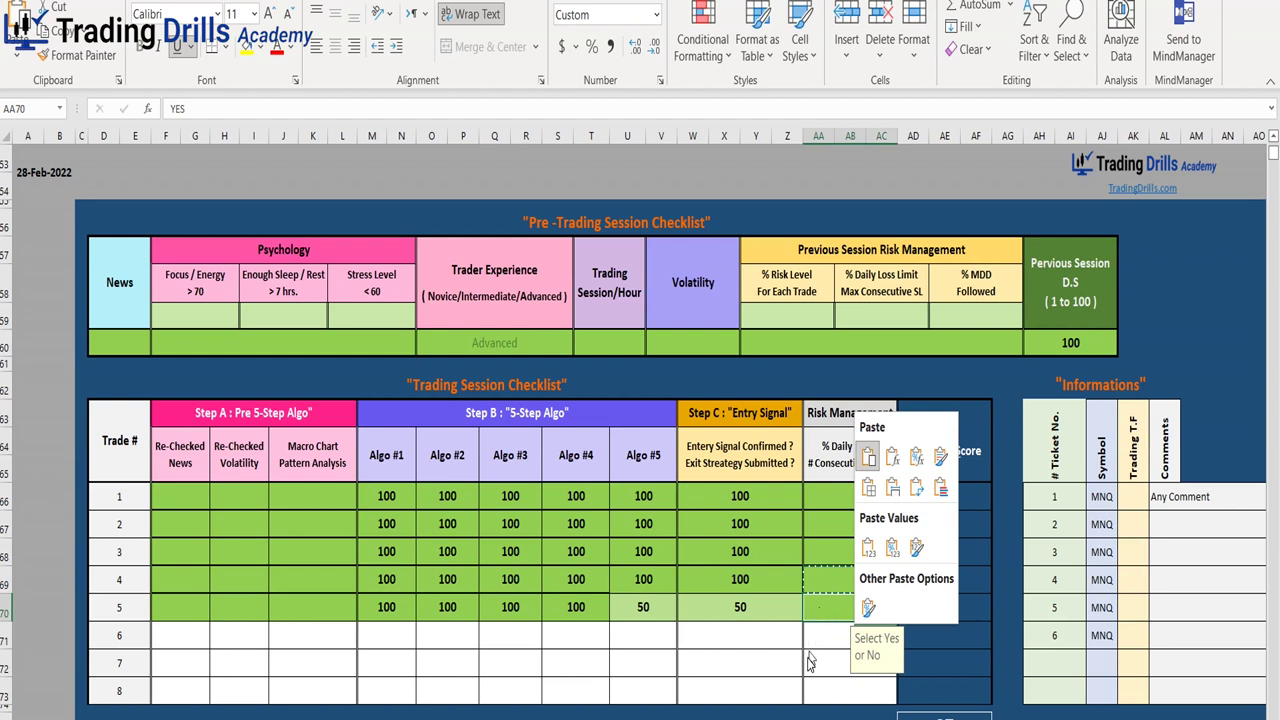
{"action": "key", "text": "Escape"}
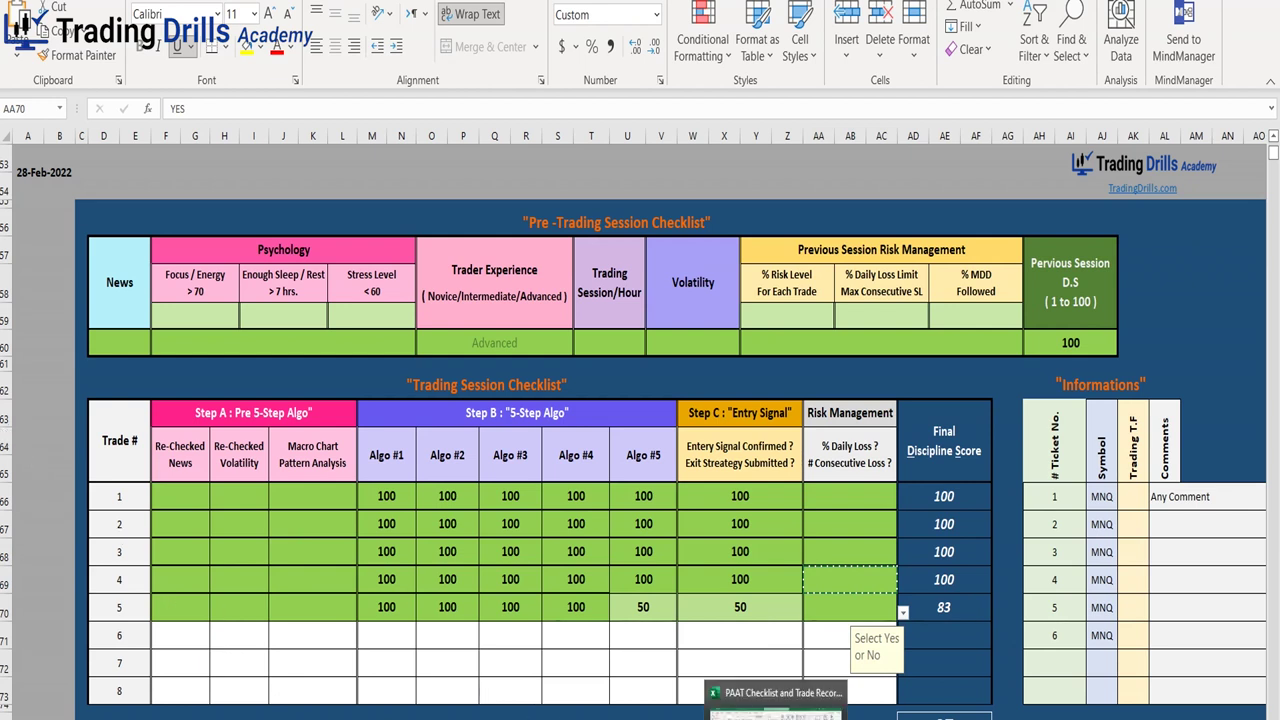
{"action": "key", "text": "alt+Tab"}
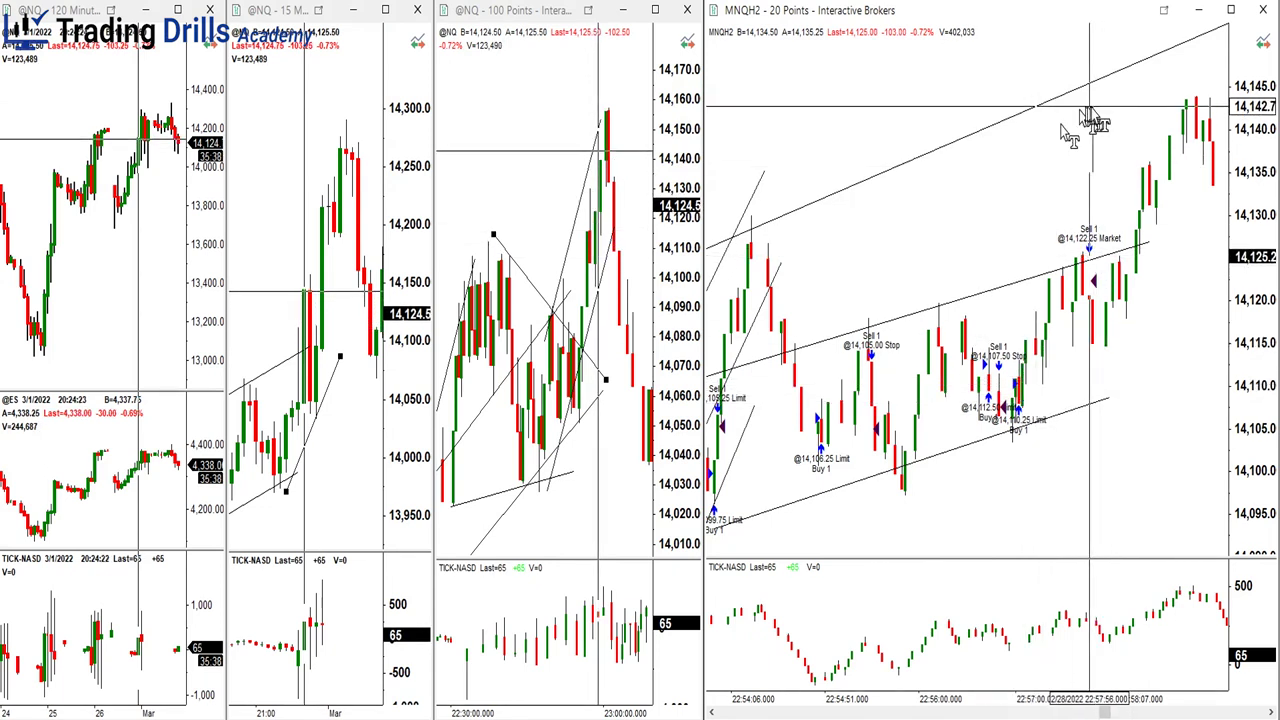
Lower the end of the MNQH2 chart's upper channel line to about 14,151 and the middle line's end to about 14,125
{"action": "left_click", "coordinate": [1163, 10]}
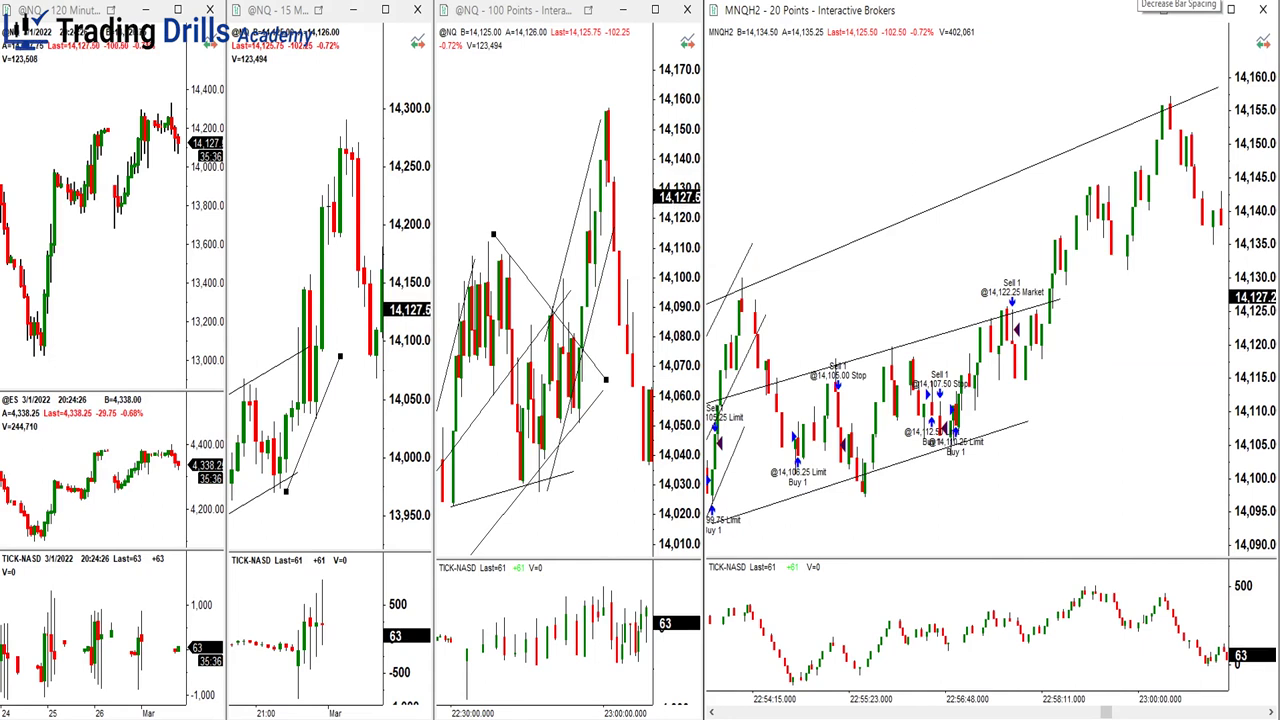
{"action": "left_click", "coordinate": [1163, 10]}
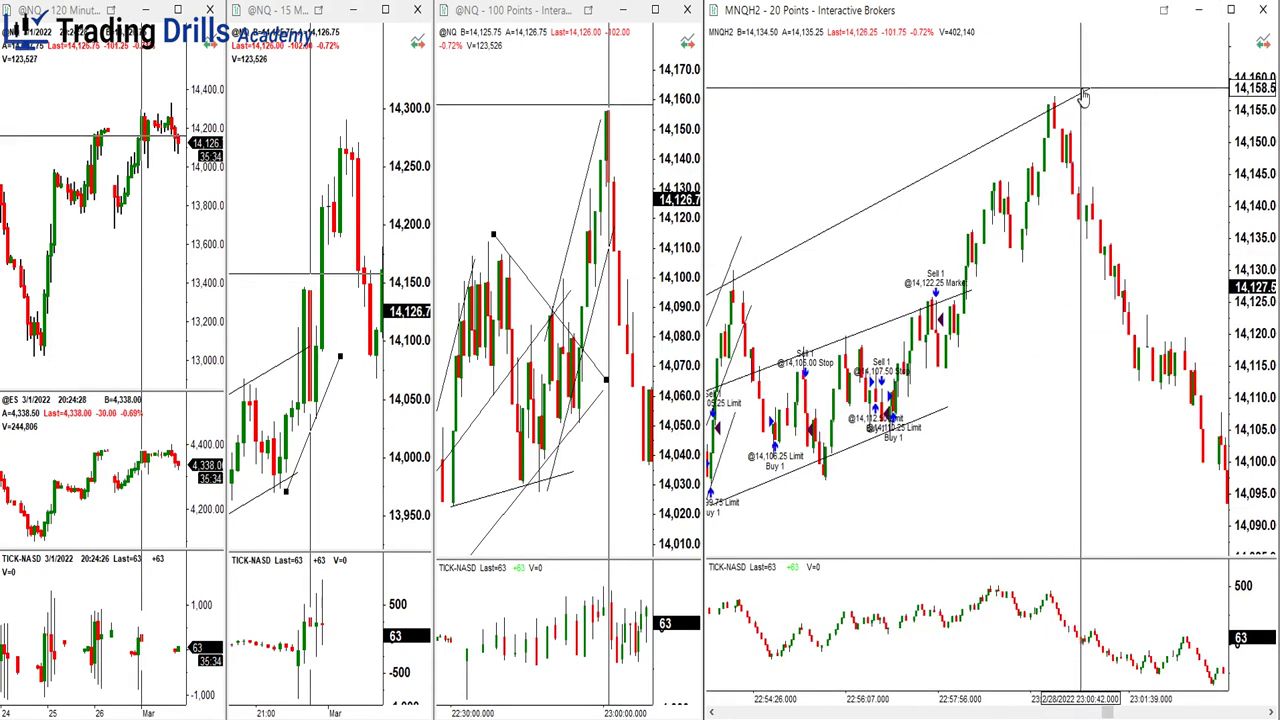
{"action": "left_click_drag", "start_coordinate": [1076, 95], "coordinate": [1092, 135]}
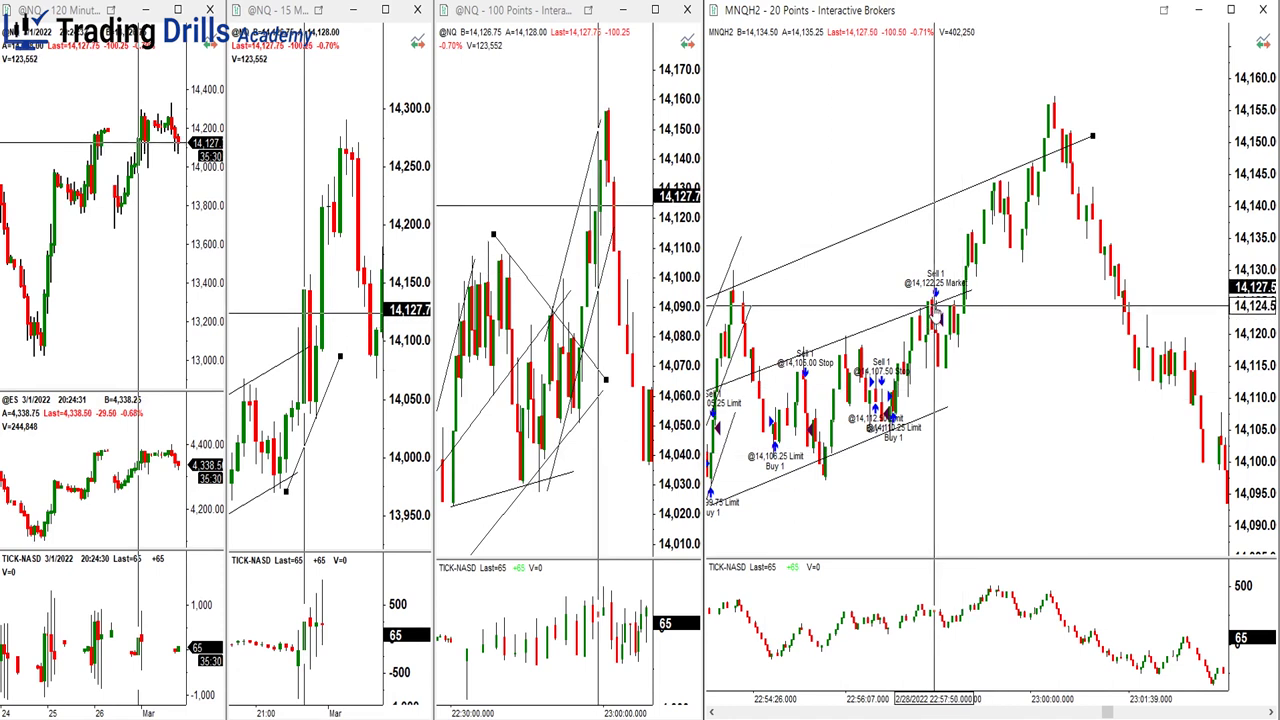
{"action": "left_click", "coordinate": [971, 288]}
{"action": "left_click_drag", "start_coordinate": [971, 288], "coordinate": [971, 299]}
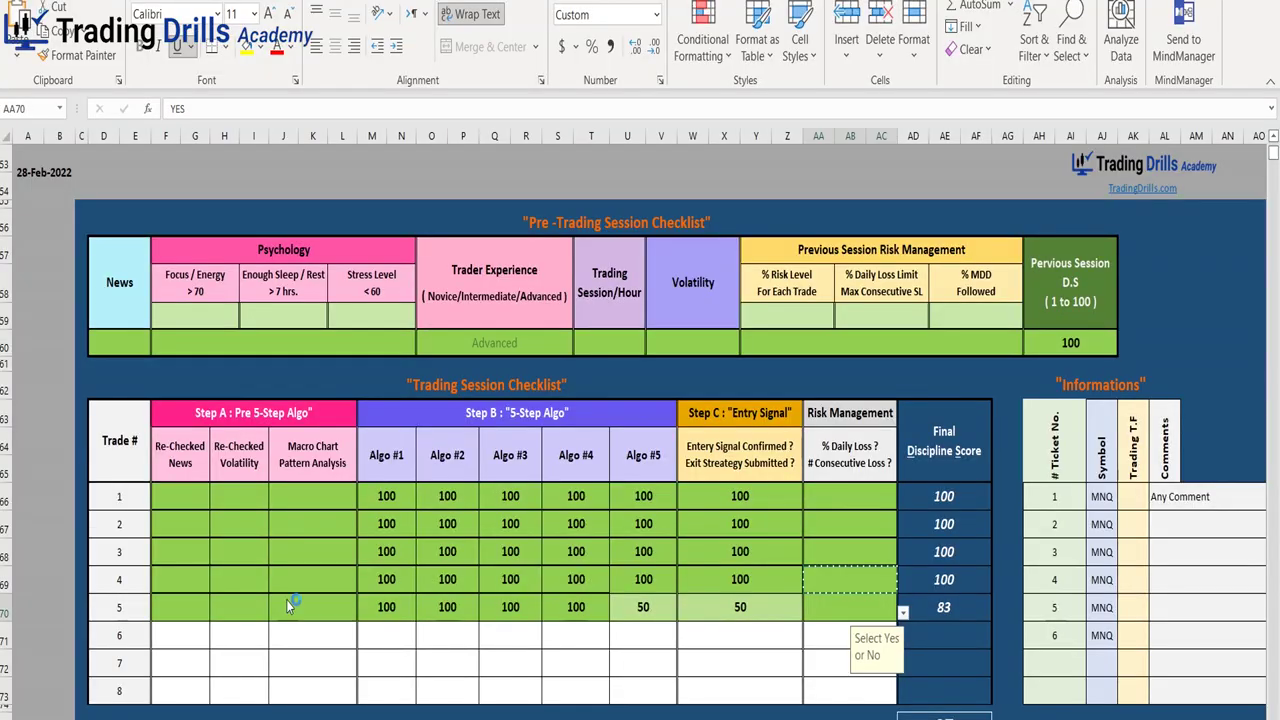
Copy Trade 4's entire row of Step A, Step B, Step C and Risk Management entries to Trade 6
{"action": "left_click", "coordinate": [205, 582]}
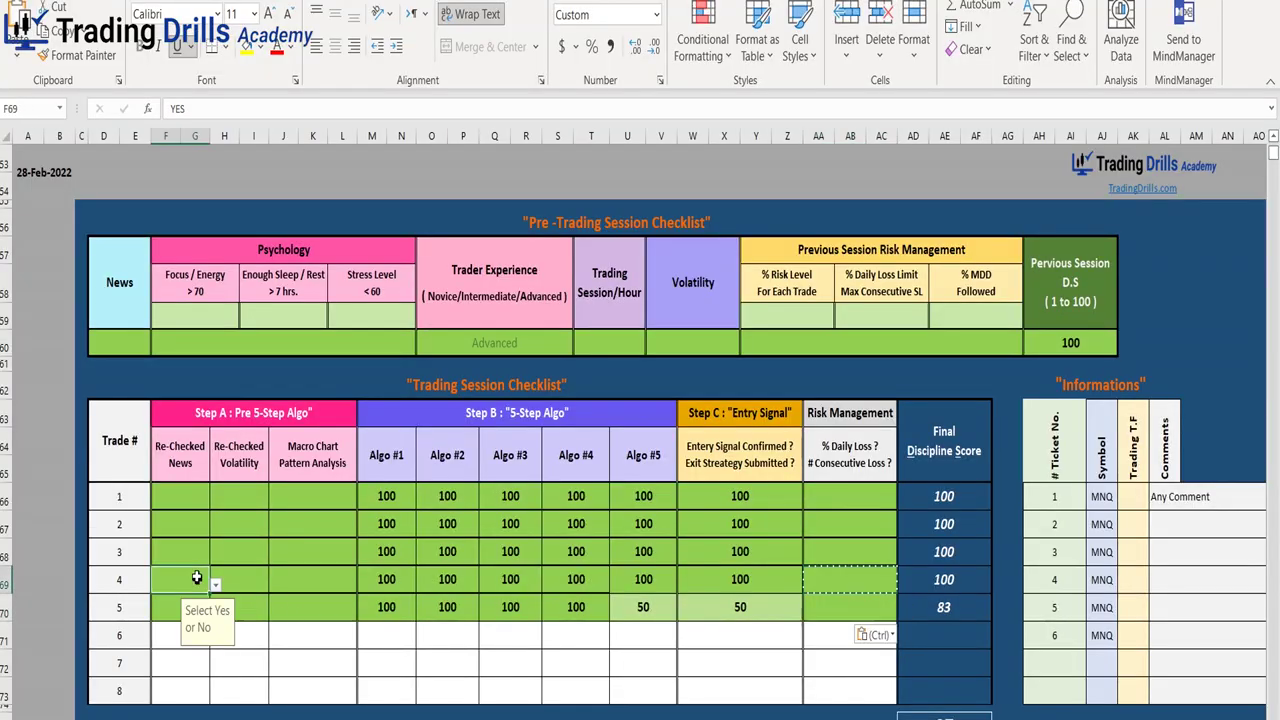
{"action": "left_click", "coordinate": [838, 571], "text": "shift"}
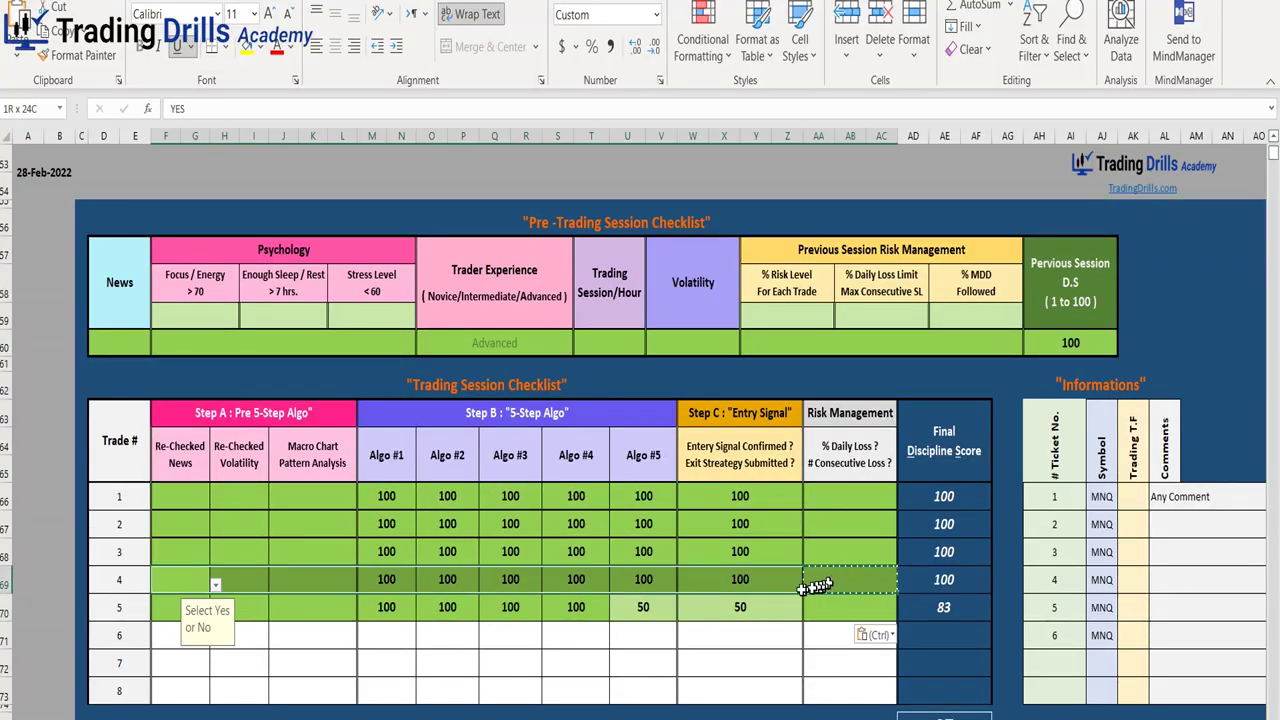
{"action": "key", "text": "ctrl+c"}
{"action": "left_click", "coordinate": [176, 638]}
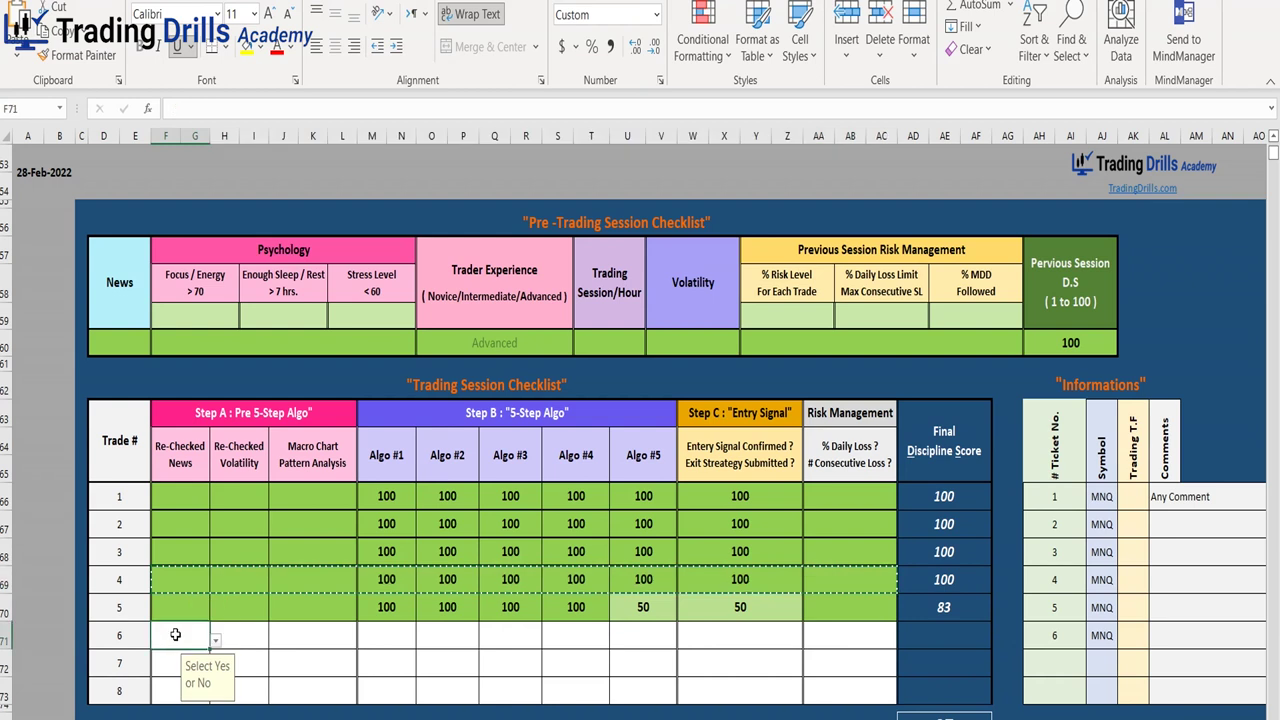
{"action": "key", "text": "ctrl+v"}
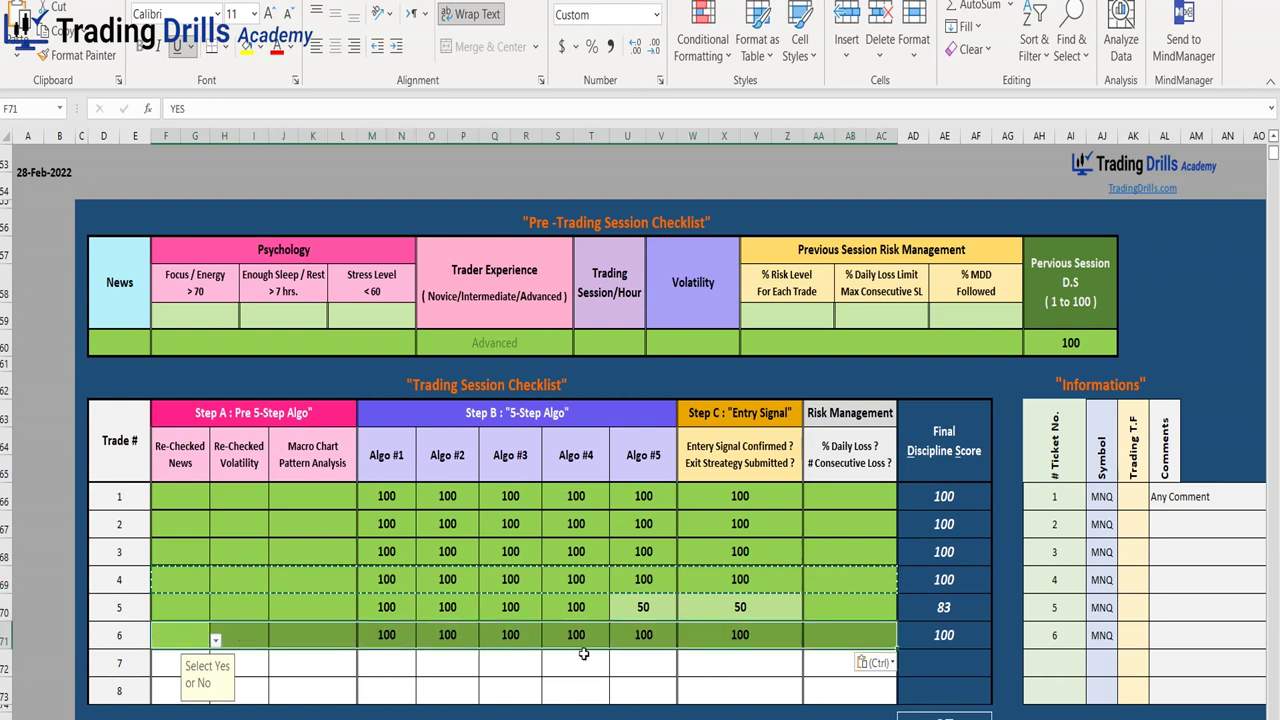
{"action": "left_click", "coordinate": [464, 664]}
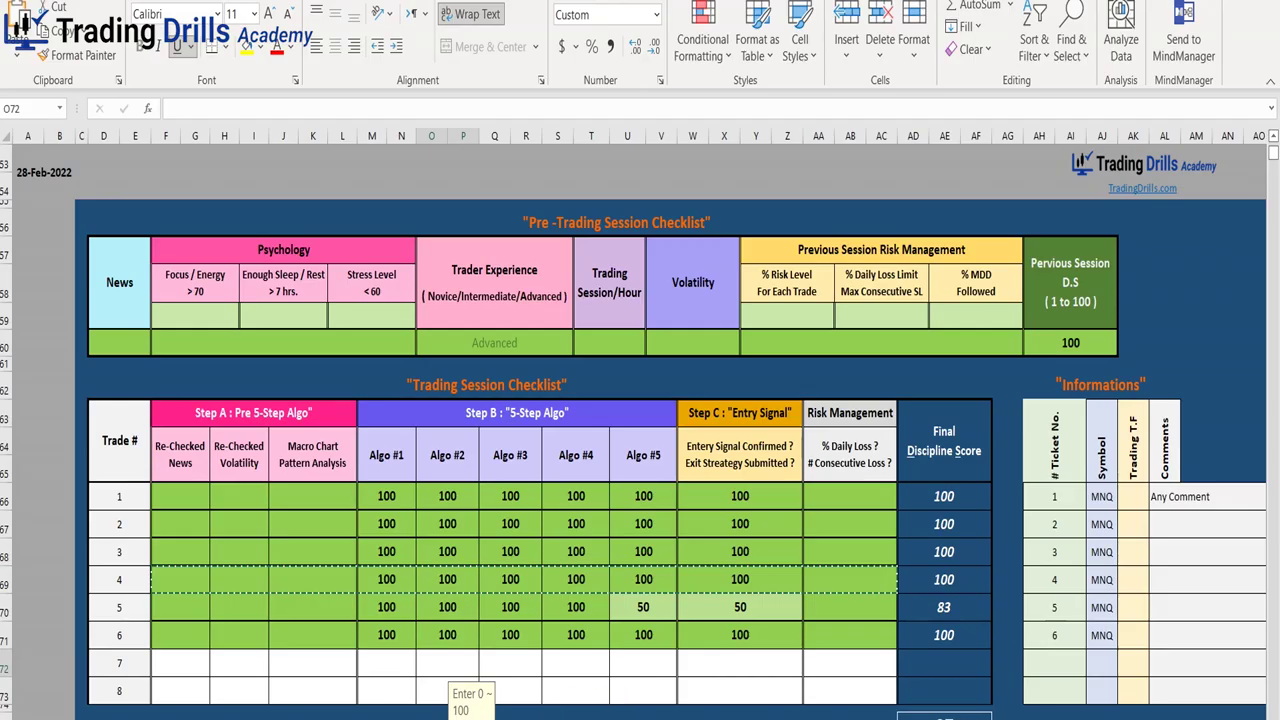
{"action": "key", "text": "ctrl+v"}
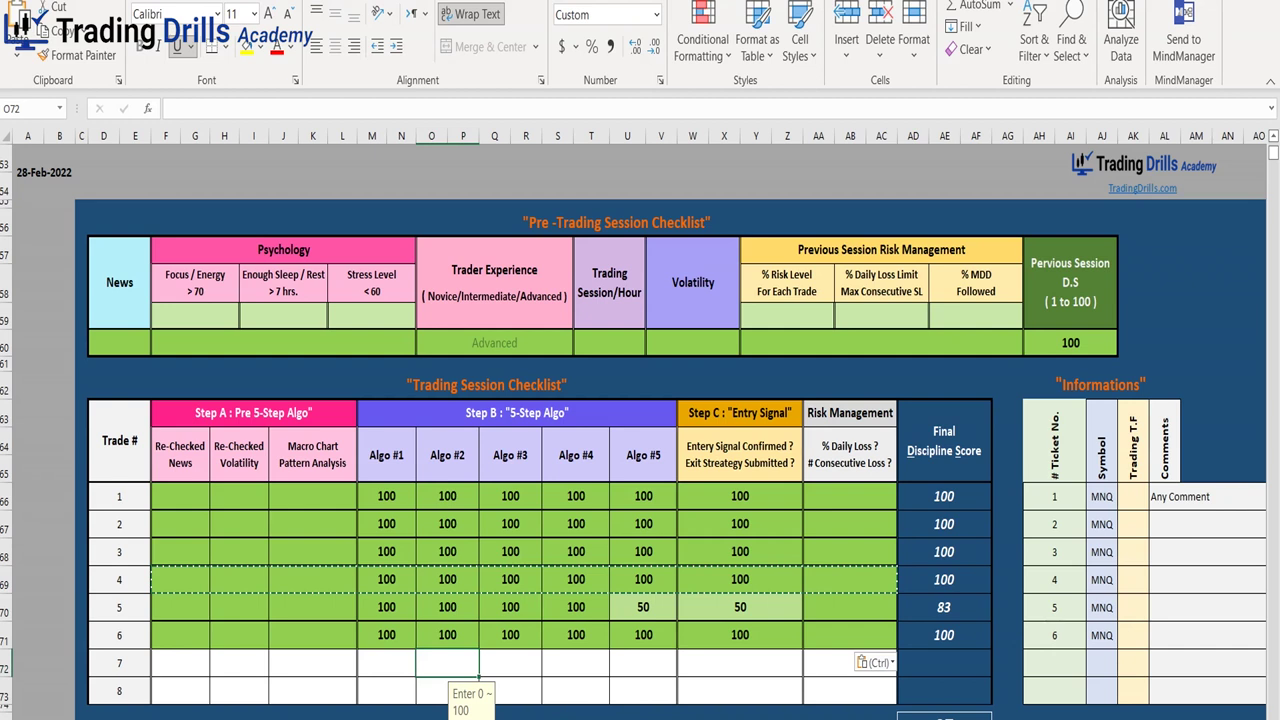
Examine the last 28-Feb-2022 trade and the session's performance metrics in the trade log, and compare them with the trades on the MNQH2 chart
{"action": "key", "text": "ctrl+Page_Up"}
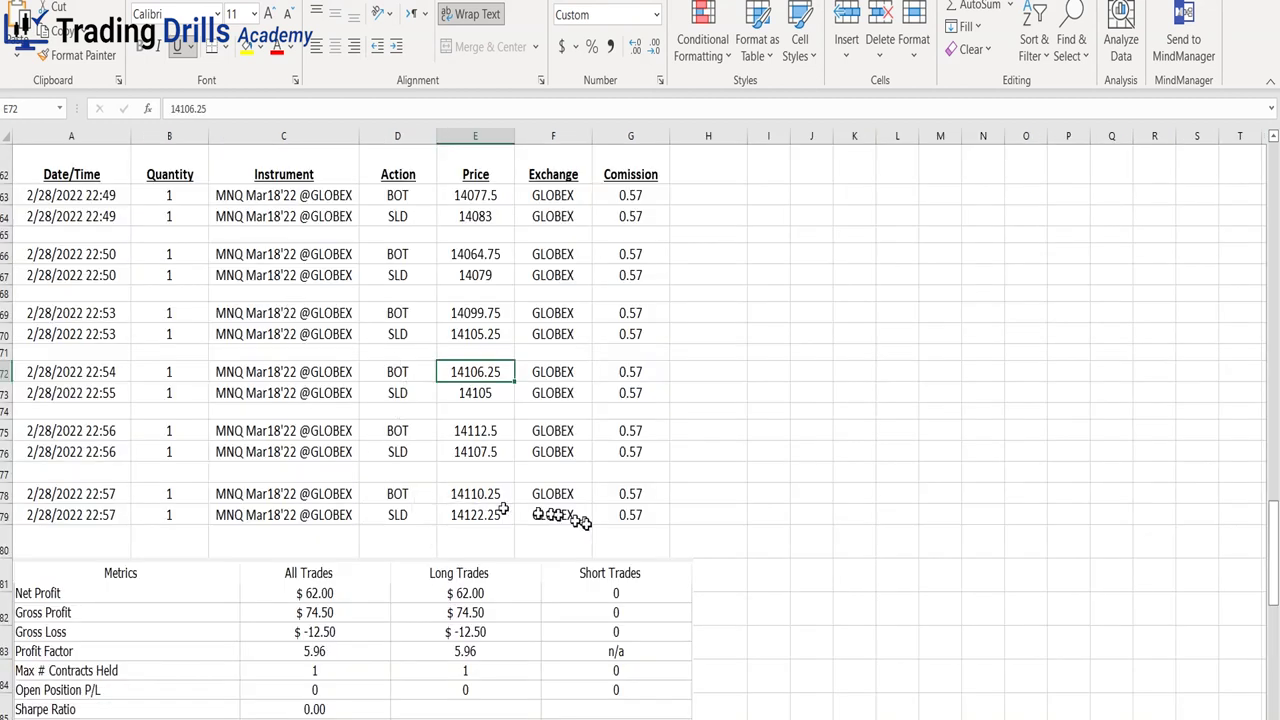
{"action": "left_click", "coordinate": [614, 516]}
{"action": "scroll", "coordinate": [617, 521], "scroll_direction": "down", "scroll_amount": 4}
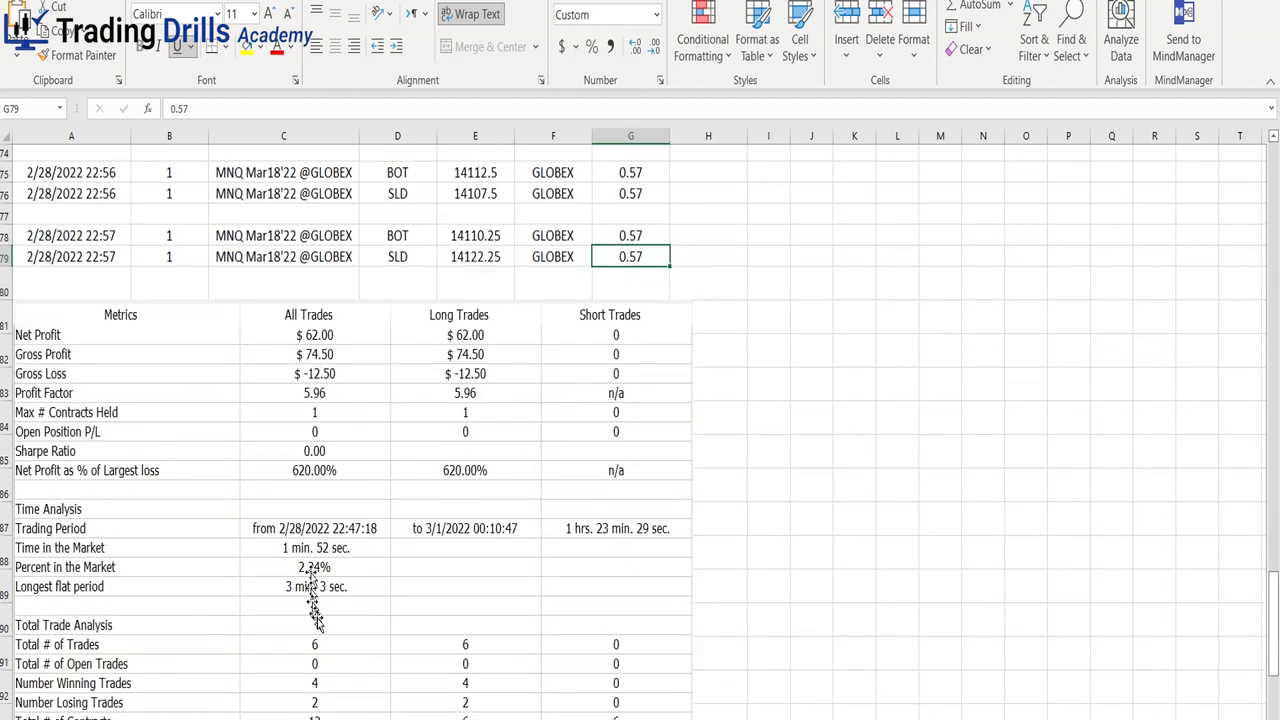
{"action": "scroll", "coordinate": [313, 600], "scroll_direction": "down", "scroll_amount": 2}
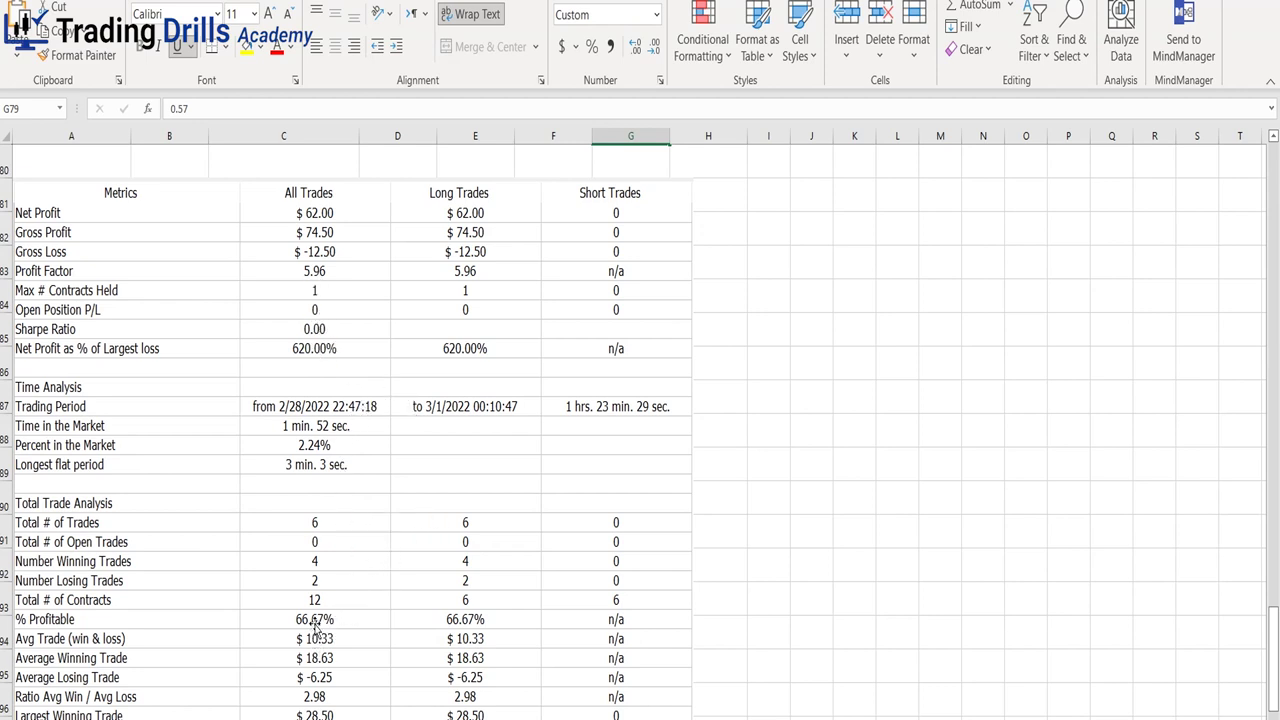
{"action": "left_click_drag", "start_coordinate": [1274, 632], "coordinate": [1276, 629]}
{"action": "left_click", "coordinate": [325, 527]}
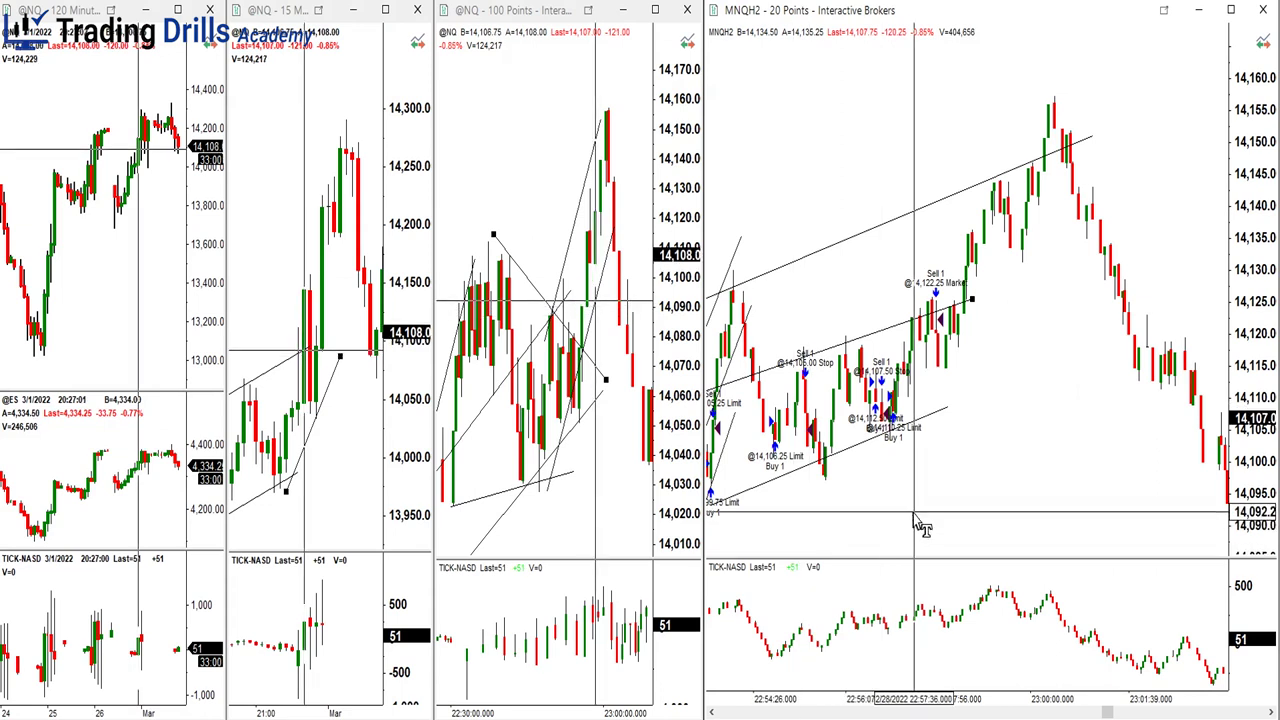
{"action": "scroll", "coordinate": [920, 496], "scroll_direction": "left", "scroll_amount": 5}
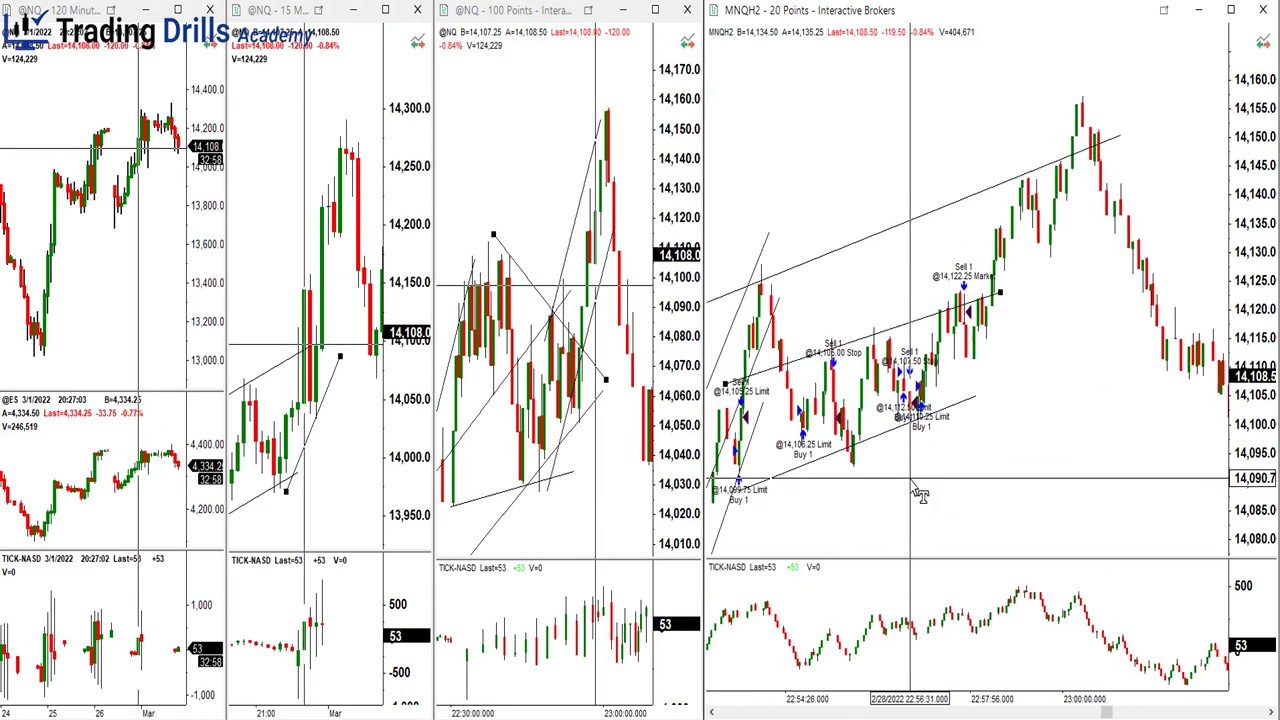
{"action": "scroll", "coordinate": [920, 496], "scroll_direction": "left", "scroll_amount": 5}
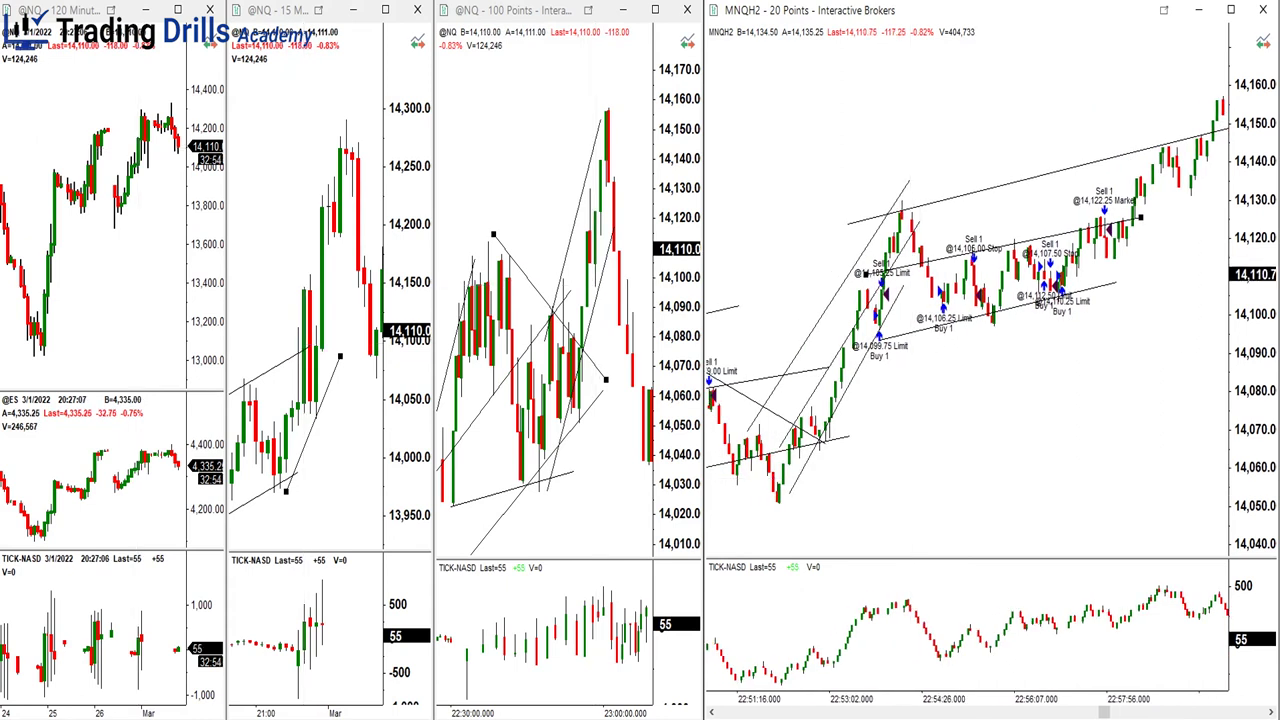
{"action": "mouse_move", "coordinate": [800, 718]}
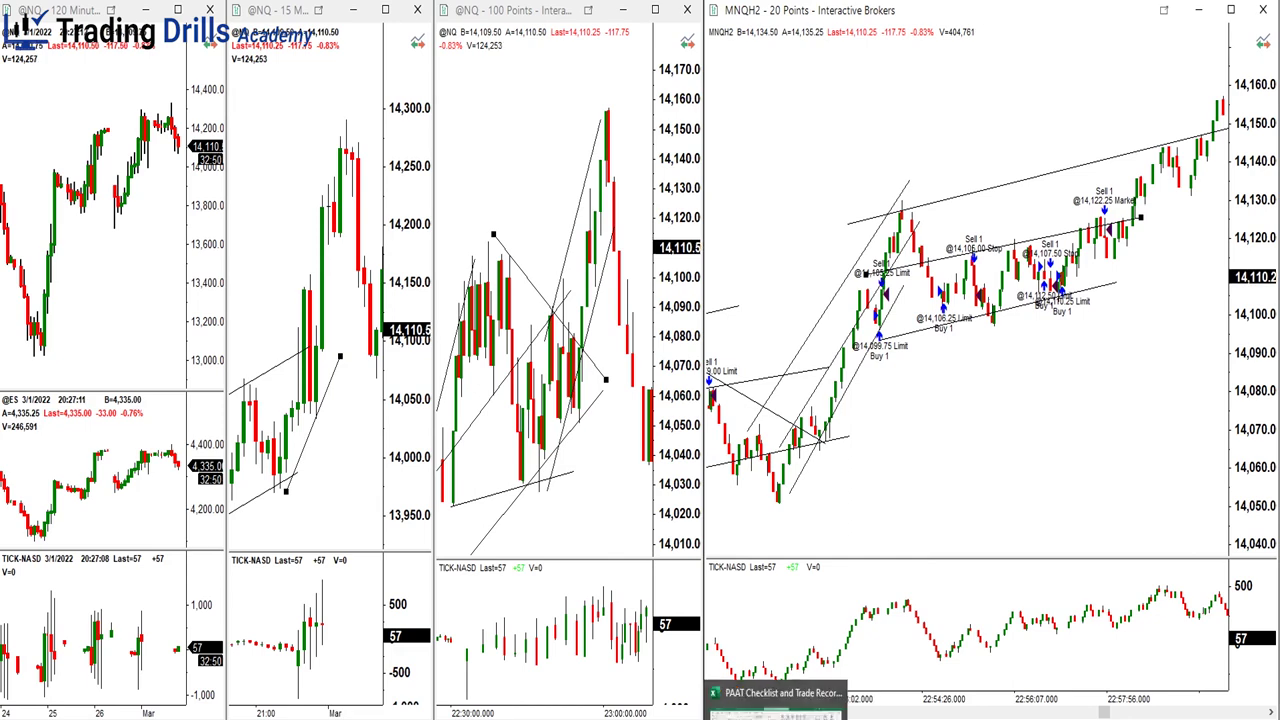
{"action": "left_click", "coordinate": [775, 700]}
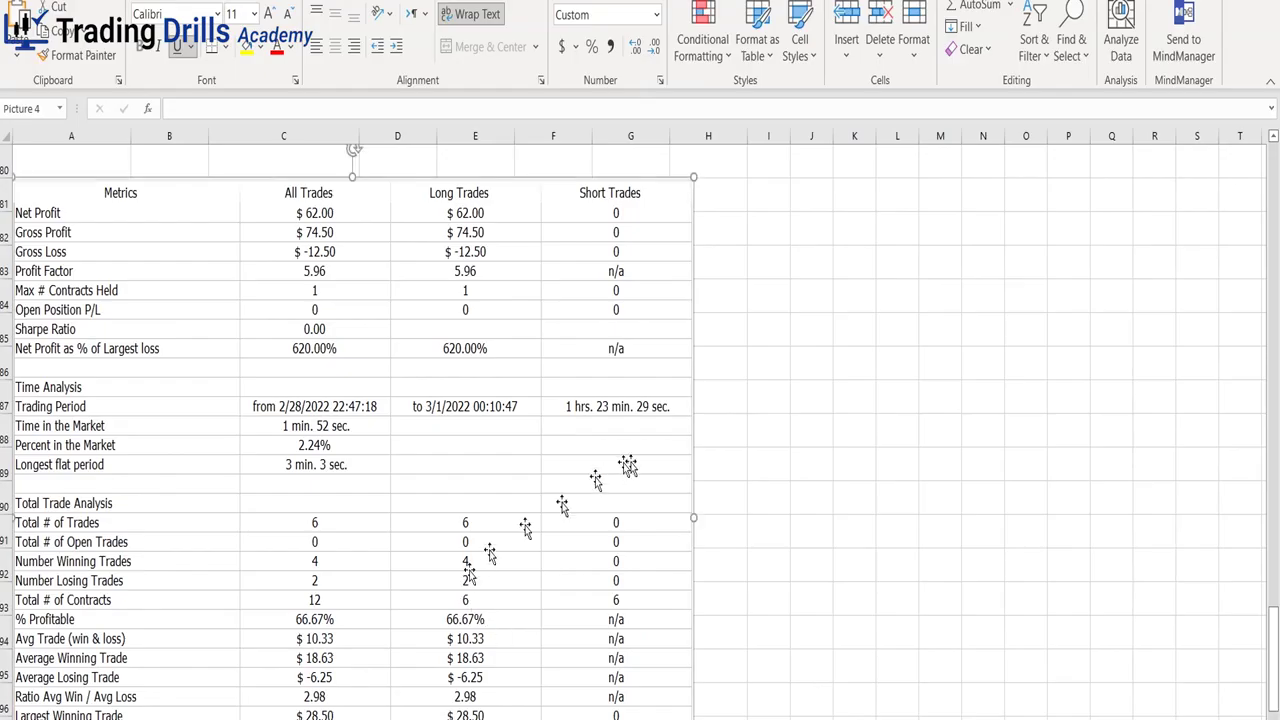
Review the 24-Feb MES and 25-Feb TQQQ trade records with their metrics, returning to the 28-Feb MNQ trades
{"action": "left_click", "coordinate": [758, 535]}
{"action": "scroll", "coordinate": [449, 471], "scroll_direction": "up", "scroll_amount": 14}
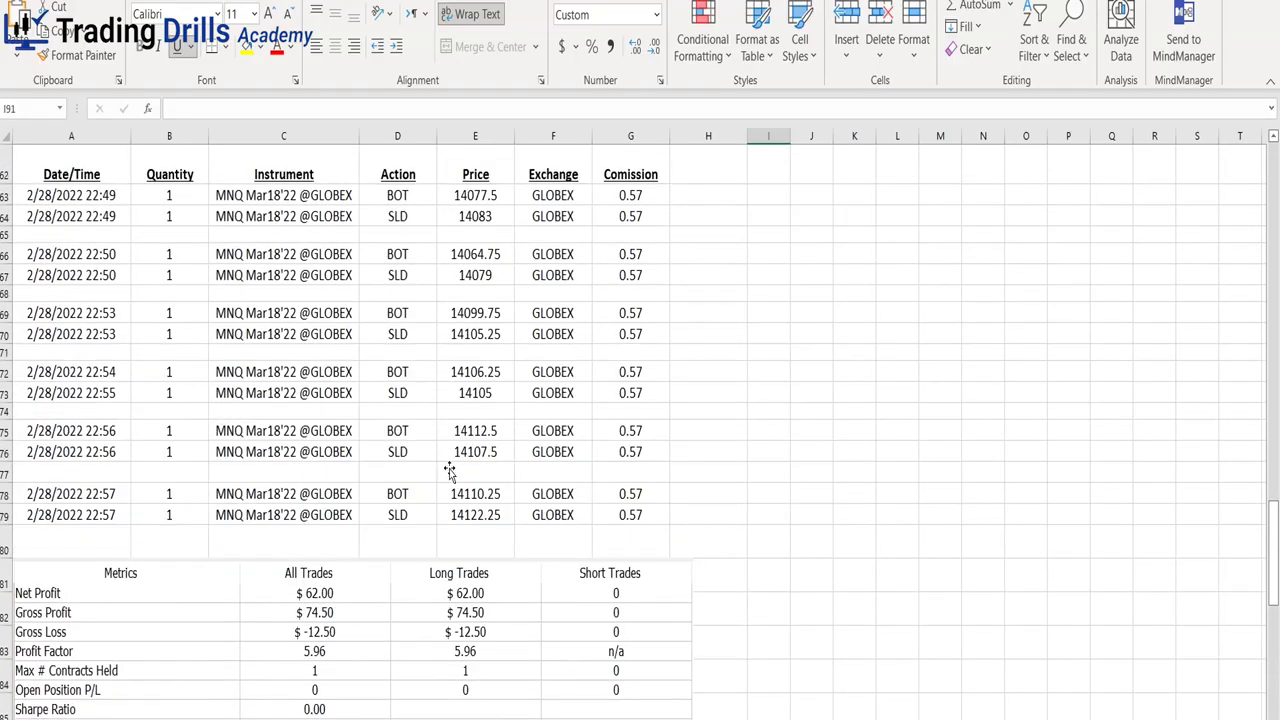
{"action": "scroll", "coordinate": [449, 471], "scroll_direction": "up", "scroll_amount": 12}
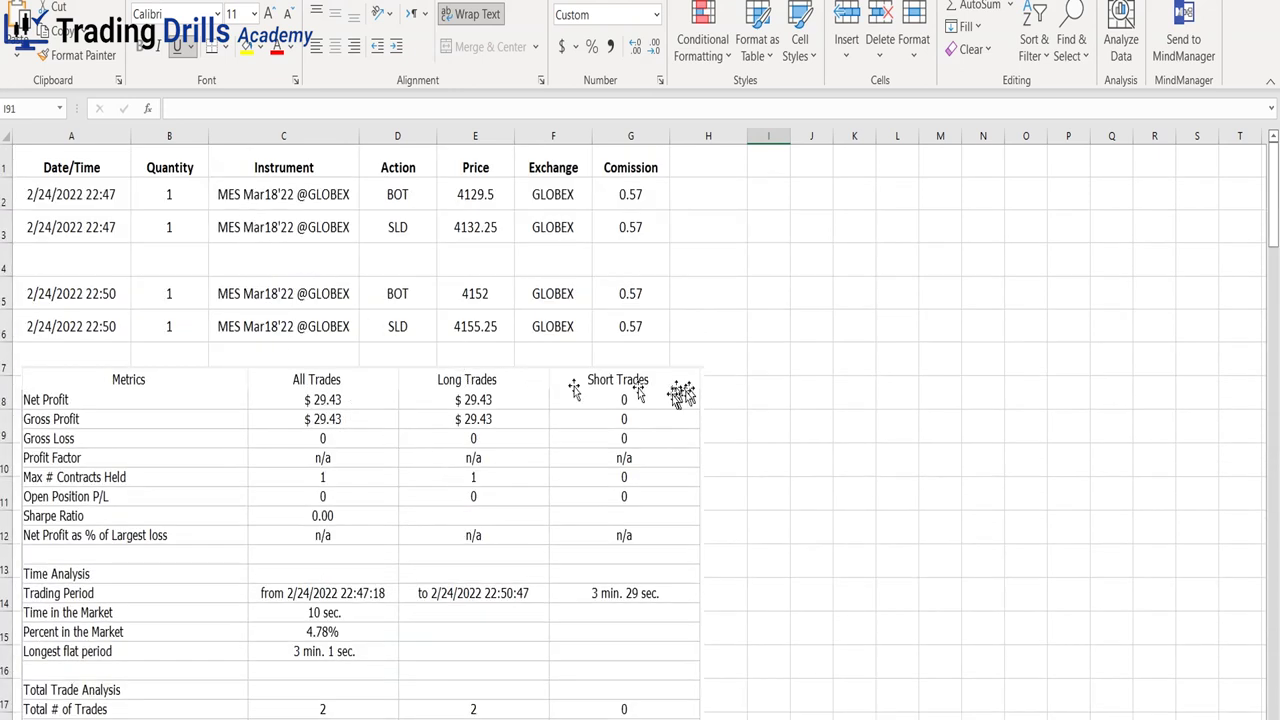
{"action": "scroll", "coordinate": [717, 502], "scroll_direction": "down", "scroll_amount": 6}
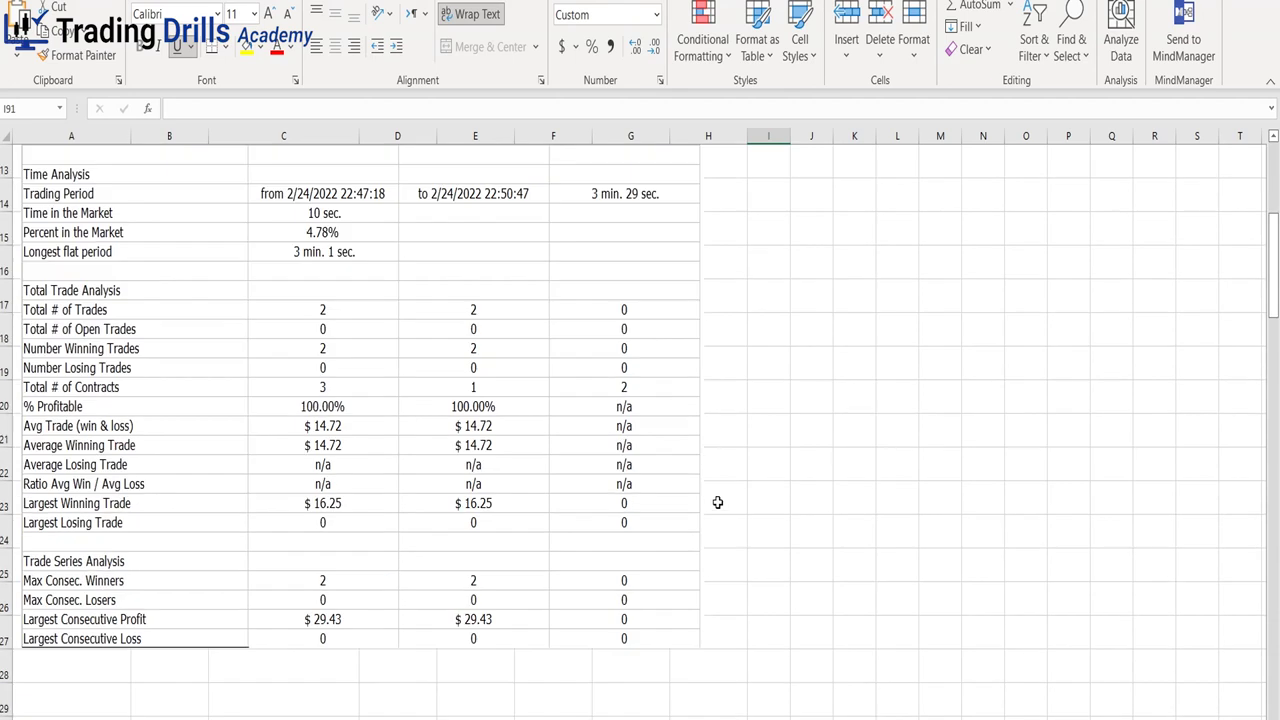
{"action": "scroll", "coordinate": [717, 502], "scroll_direction": "down", "scroll_amount": 3}
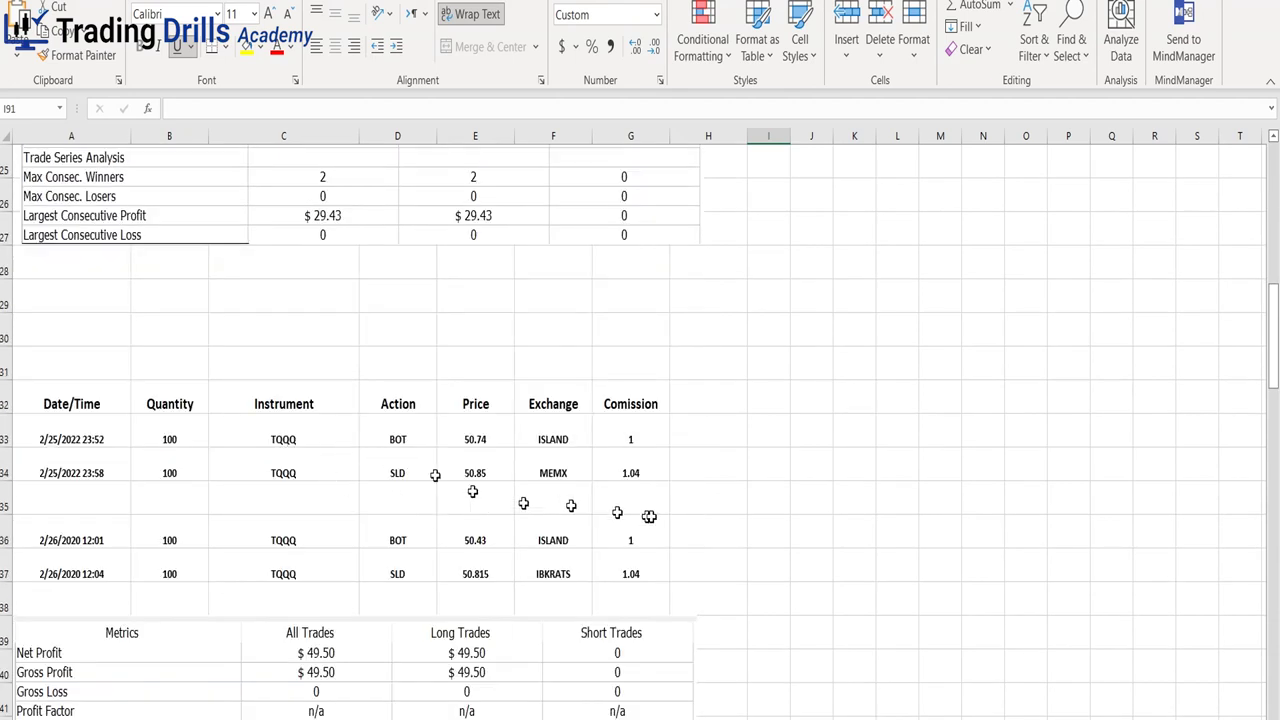
{"action": "scroll", "coordinate": [688, 522], "scroll_direction": "down", "scroll_amount": 2}
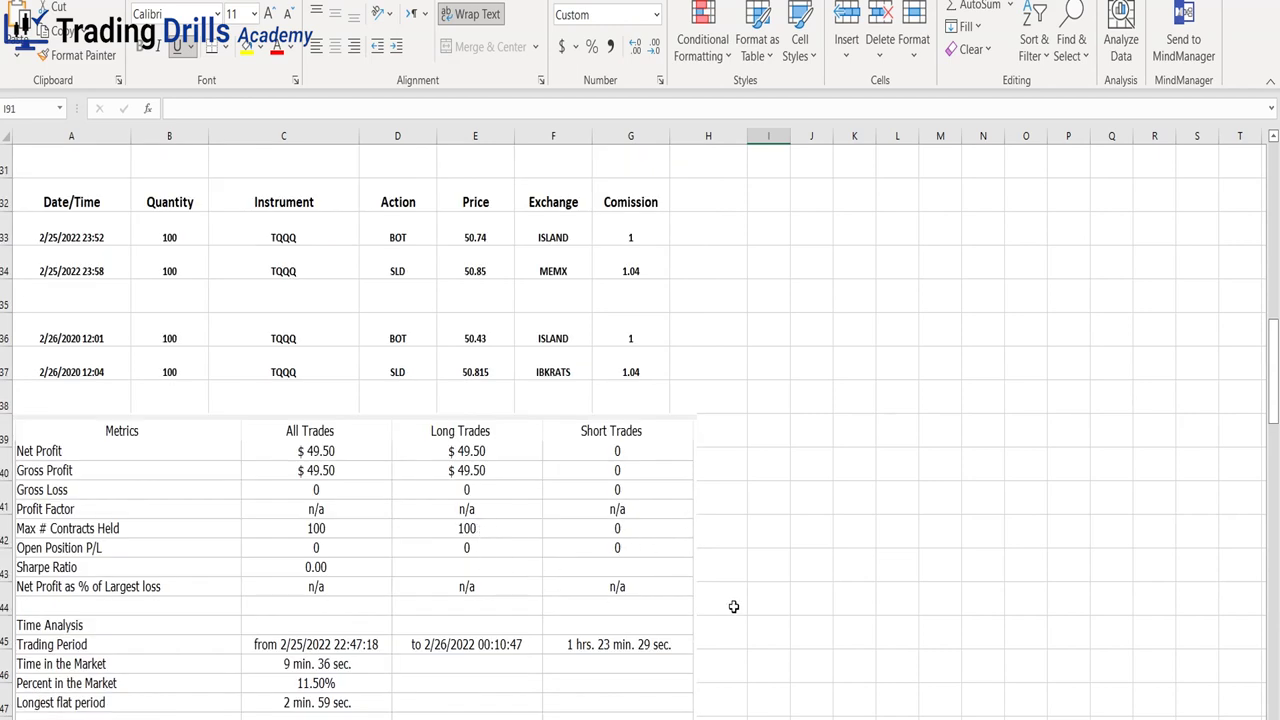
{"action": "scroll", "coordinate": [733, 606], "scroll_direction": "down", "scroll_amount": 10}
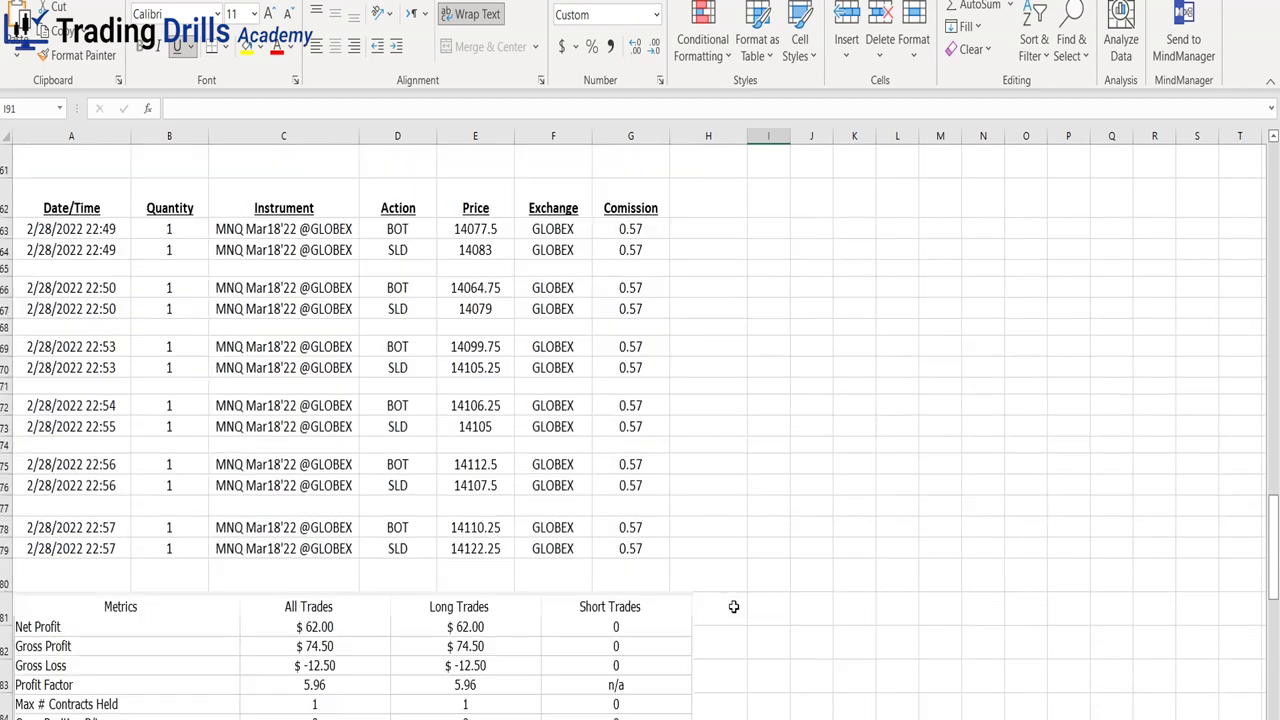